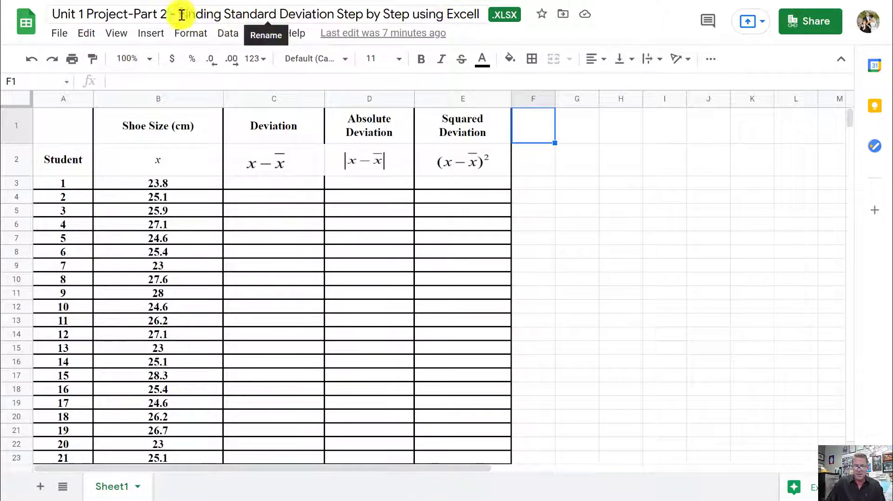
- Highlight the standard deviation part of the sheet title, then open a new Chrome tab on the Google start page
drag(181, 15, 467, 18)
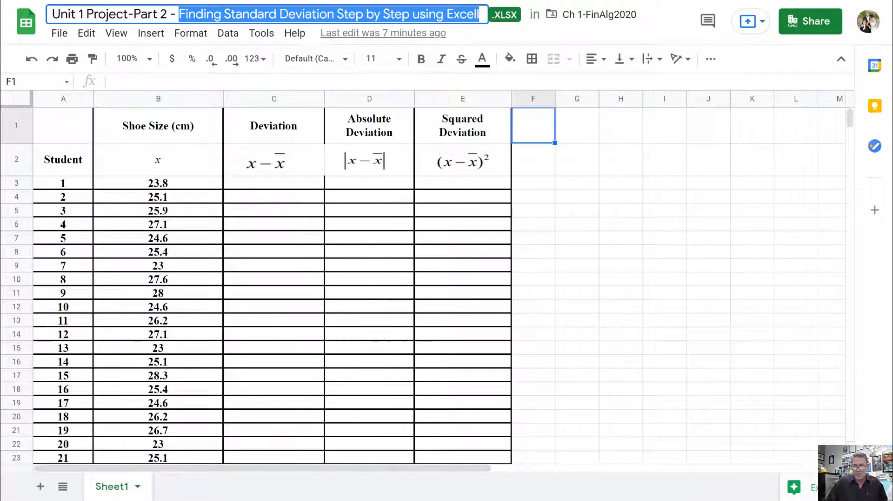
key(ctrl+t)
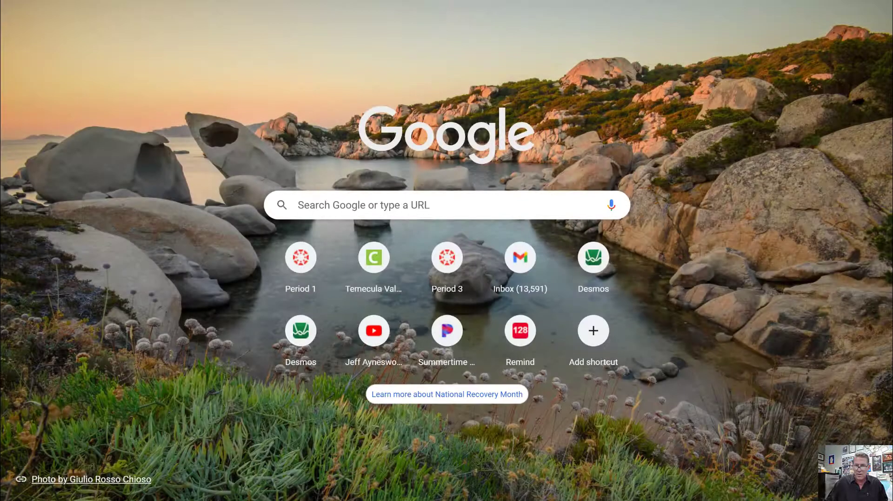
- Launch Desmos and open the saved Ch 1 Project - Part 1 graph
click(493, 14)
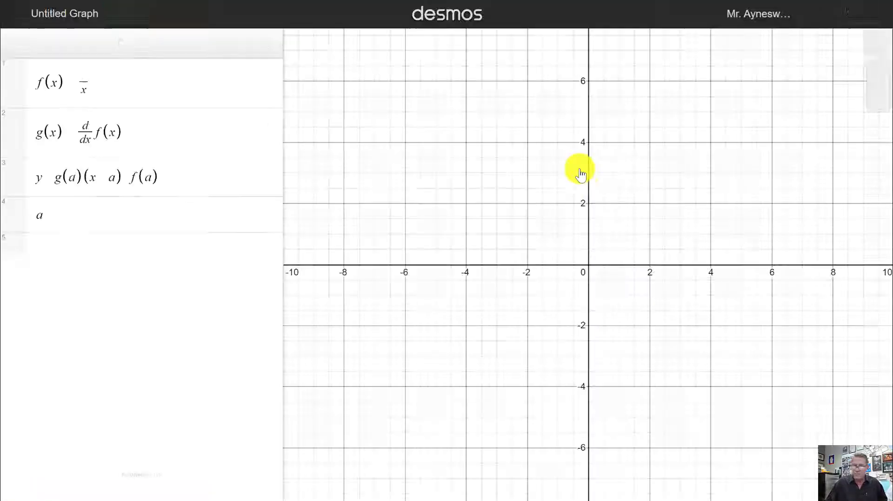
click(15, 13)
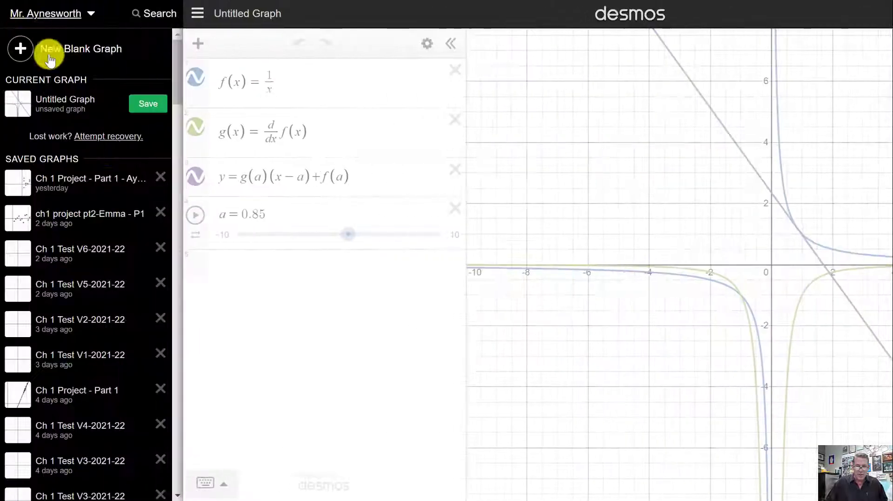
scroll(101, 325, down, 3)
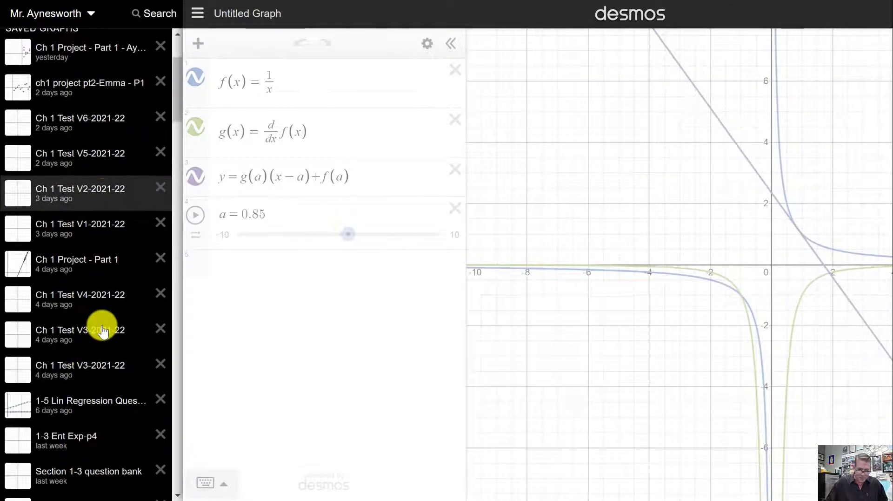
scroll(96, 235, up, 3)
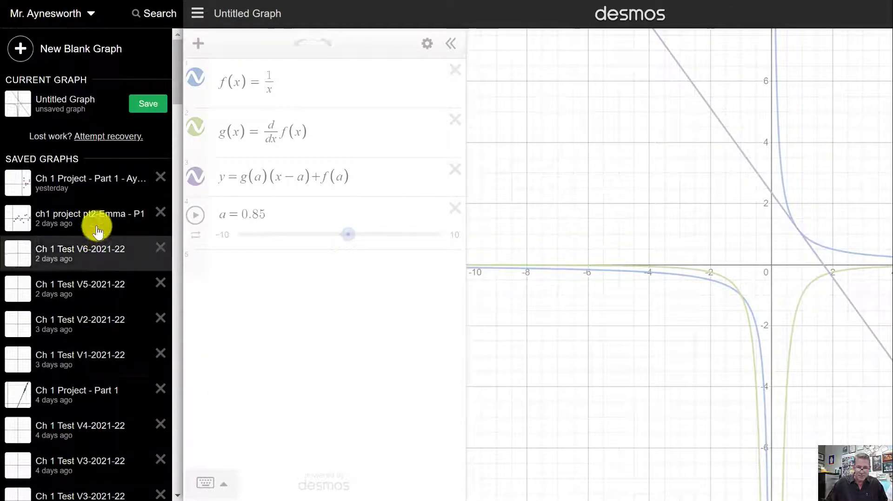
click(105, 184)
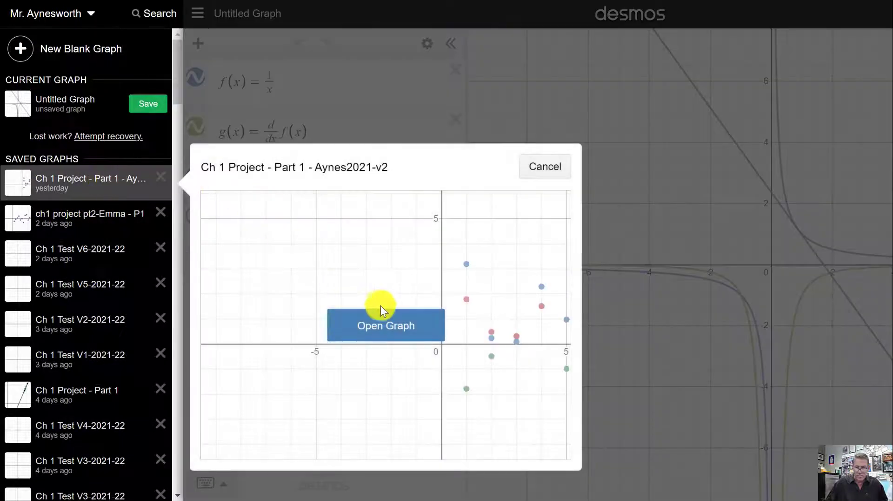
click(386, 307)
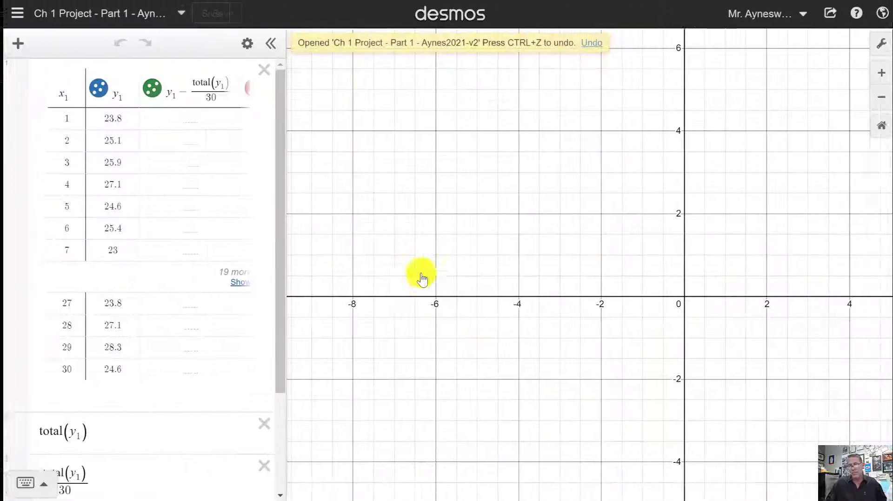
- Widen the expression list to review all deviation table columns, then return to the shoe-size worksheet
drag(284, 104, 492, 118)
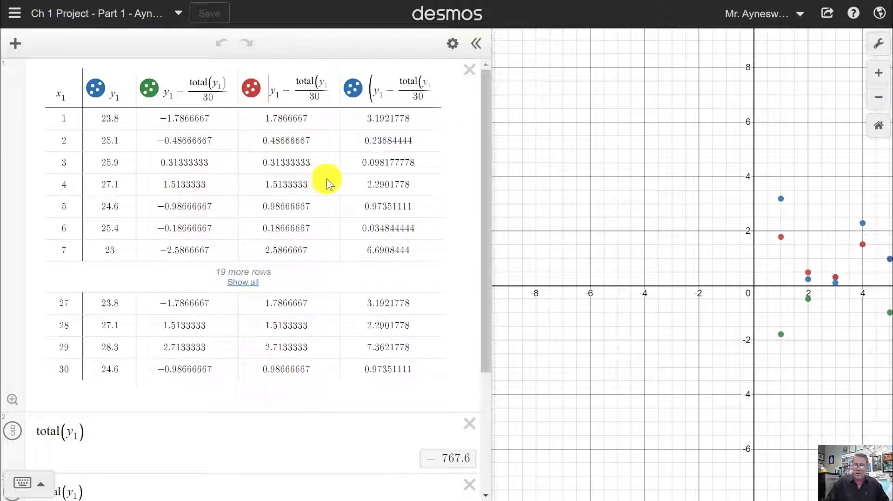
scroll(326, 176, down, 5)
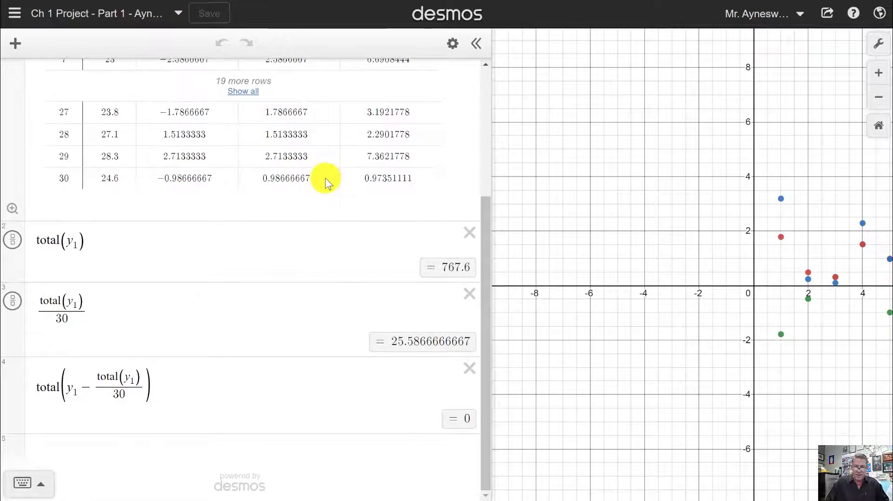
scroll(326, 177, up, 5)
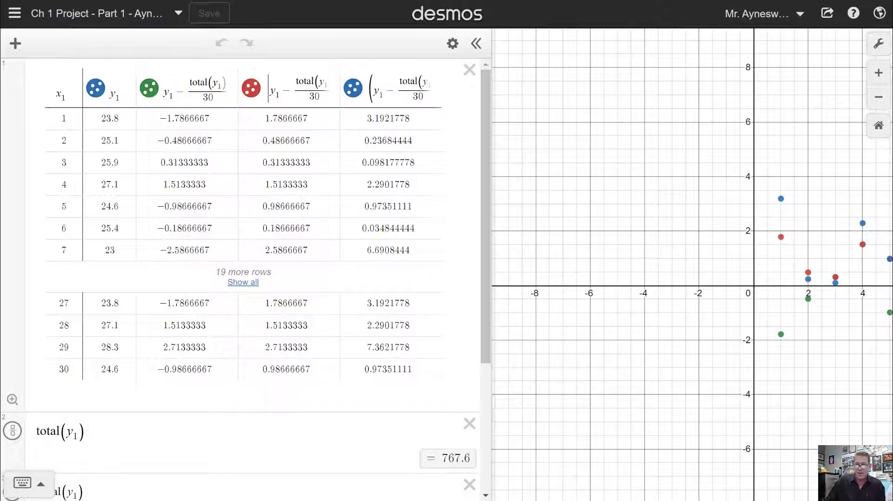
key(ctrl+Tab)
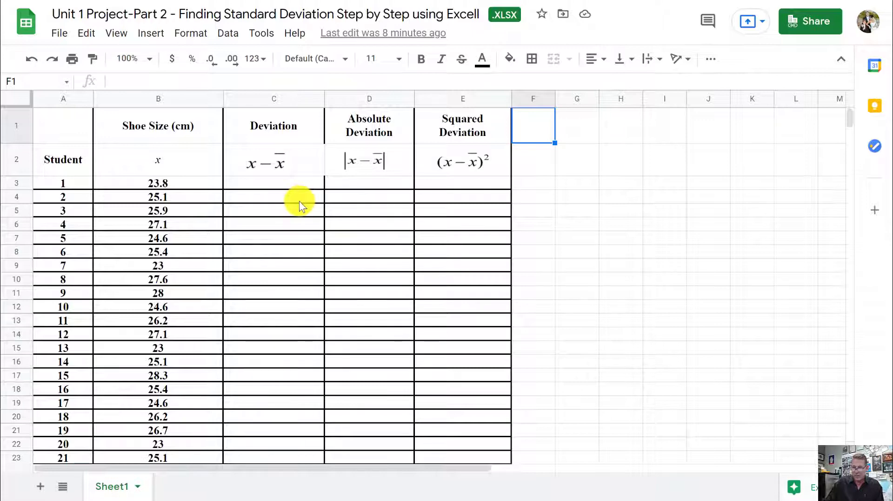
- Open the Ch 1 Project - Part 2 - KEY page in OneNote's P1-Fin Alg section and scroll through it
click(455, 497)
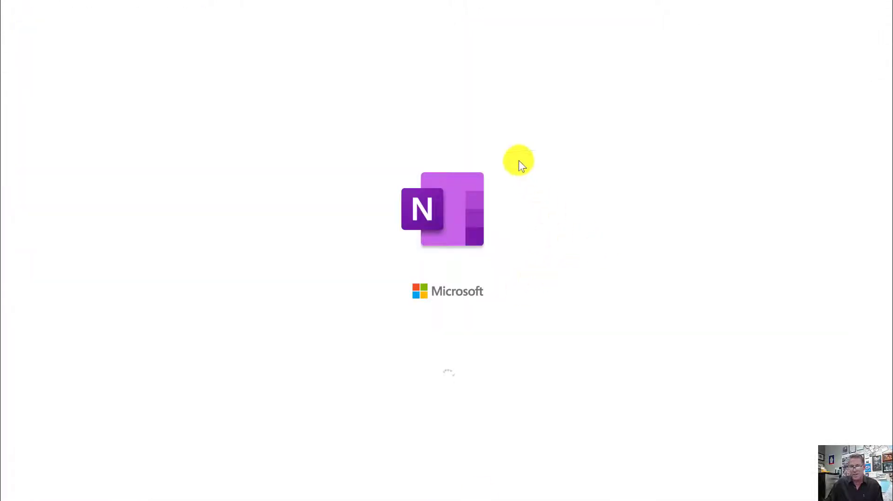
click(20, 15)
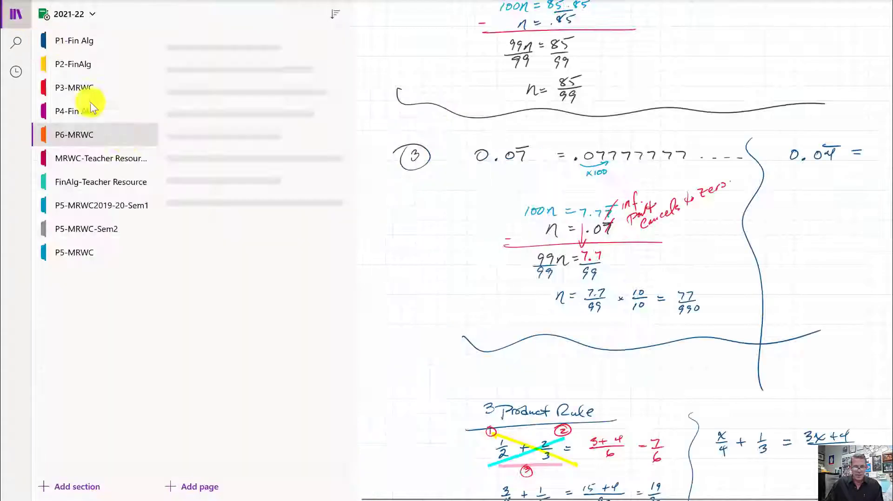
click(104, 40)
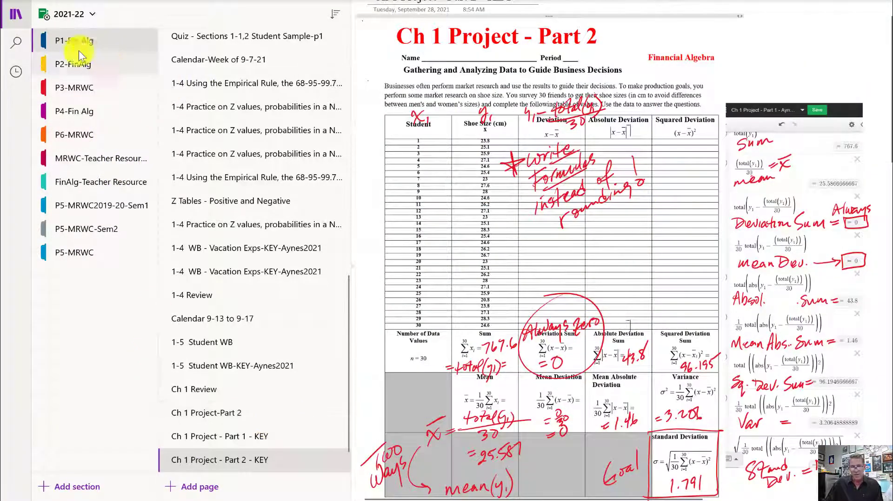
click(16, 14)
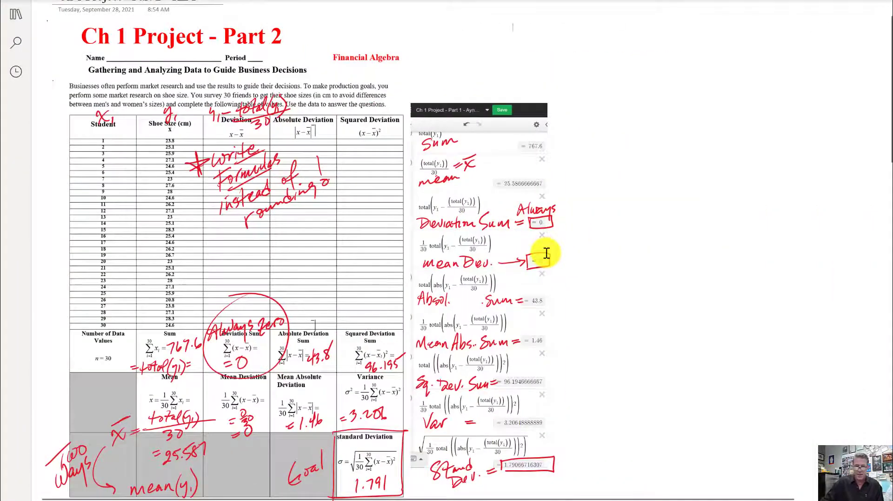
scroll(547, 252, down, 3)
scroll(547, 252, up, 1)
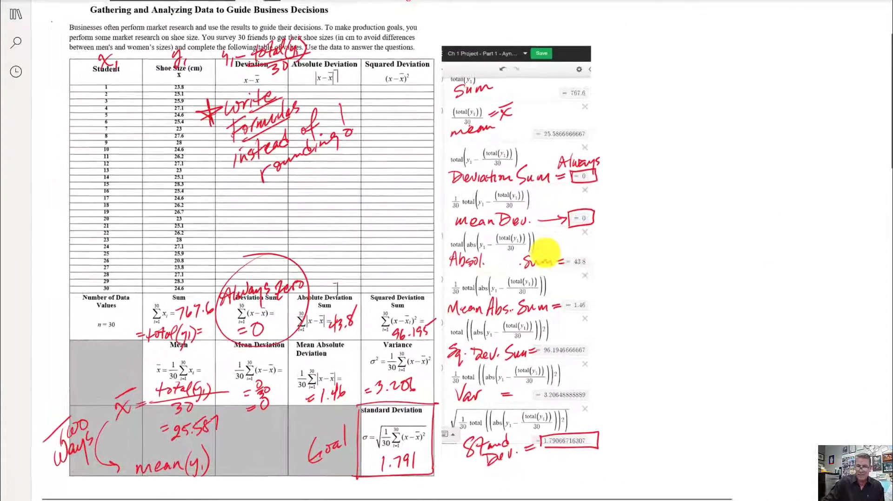
scroll(546, 253, up, 2)
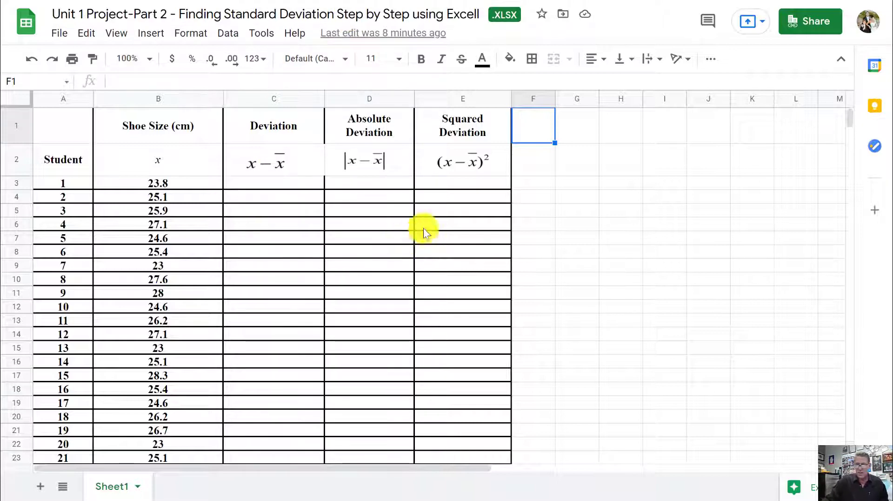
- Scroll below the 30 shoe sizes and select the Sum cell B34
click(296, 183)
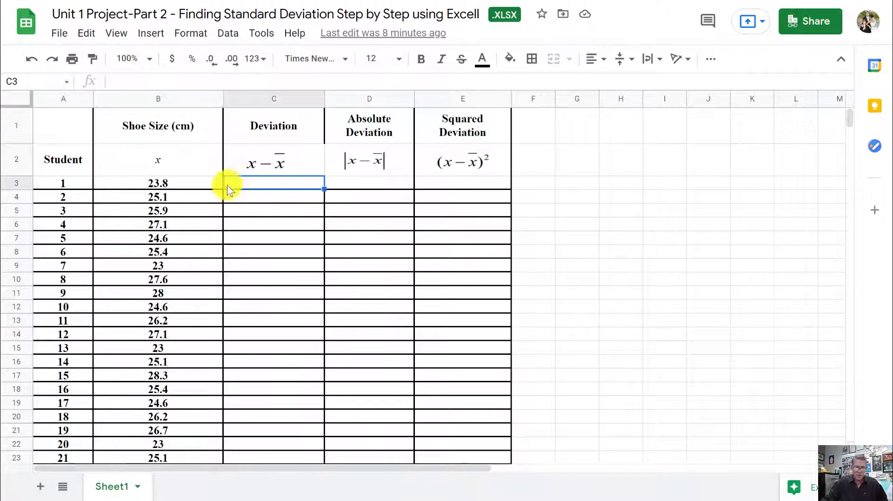
scroll(191, 186, down, 2)
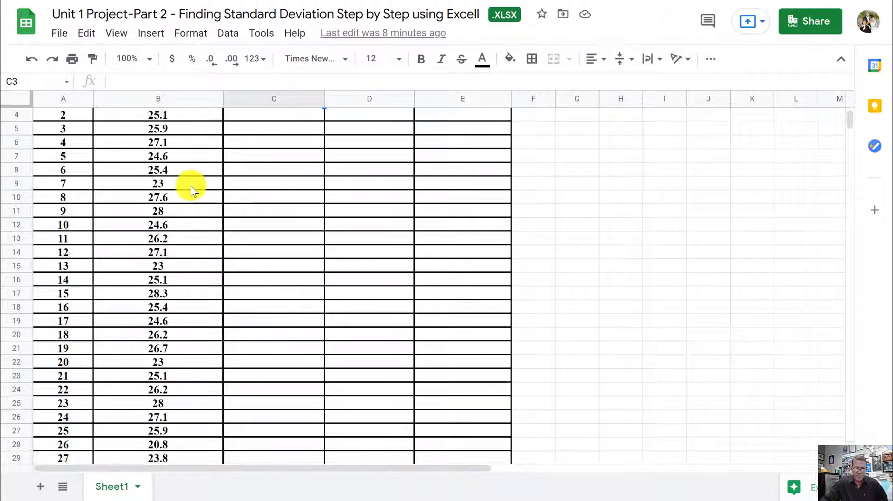
scroll(191, 186, down, 6)
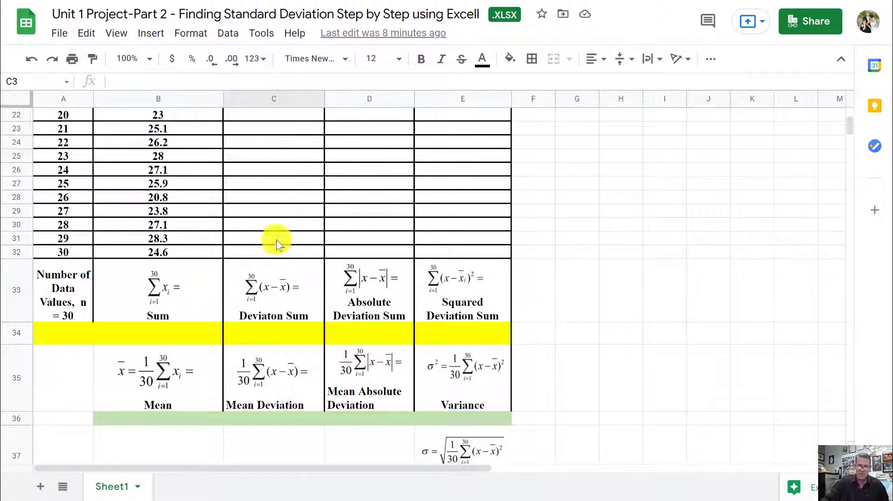
click(175, 330)
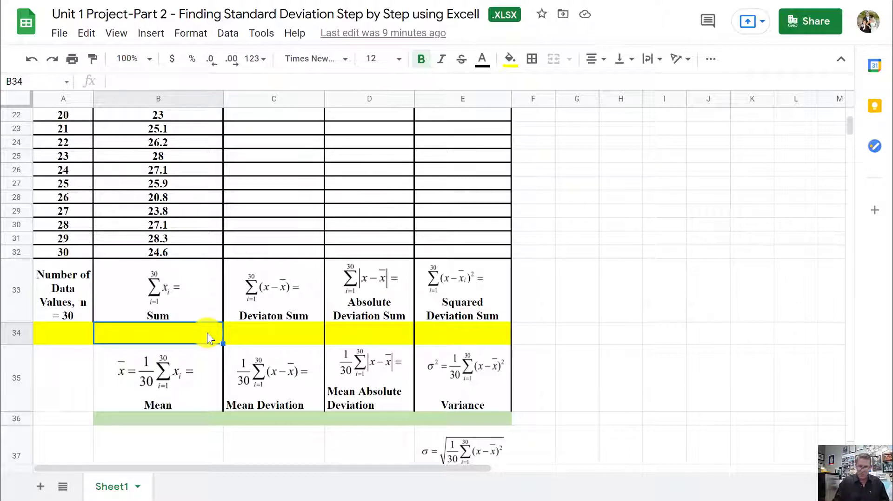
- Enter =sum(B3:B32) in B34 so the shoe sizes total 767.6
text(=)
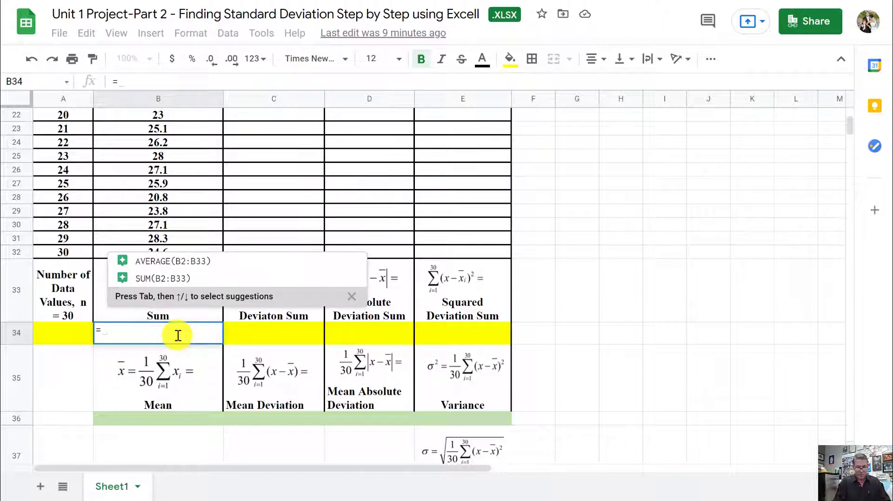
text(sum()
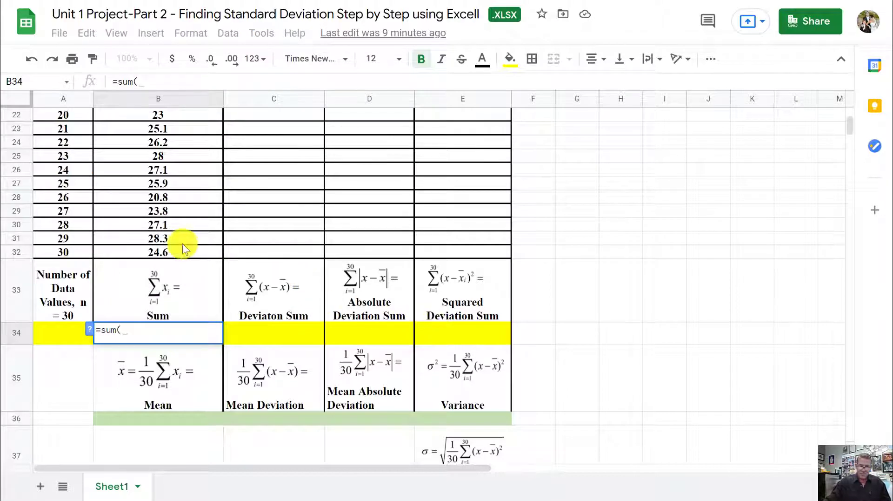
scroll(183, 217, up, 6)
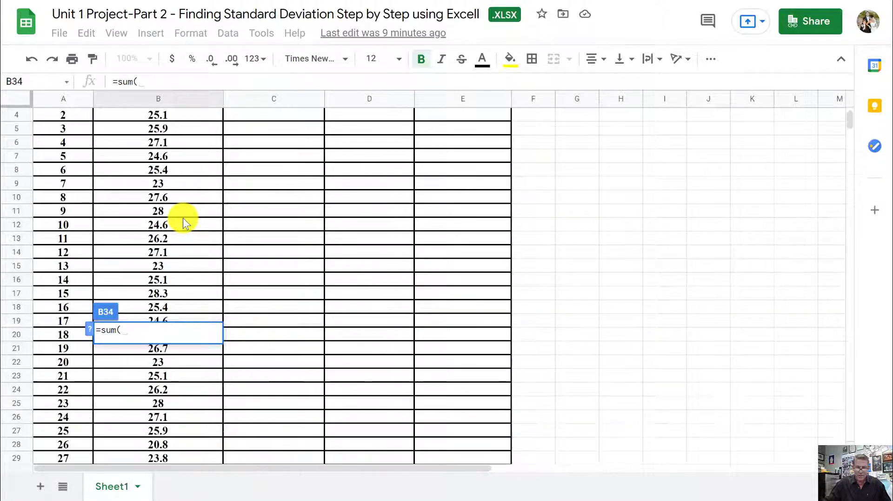
scroll(183, 218, up, 2)
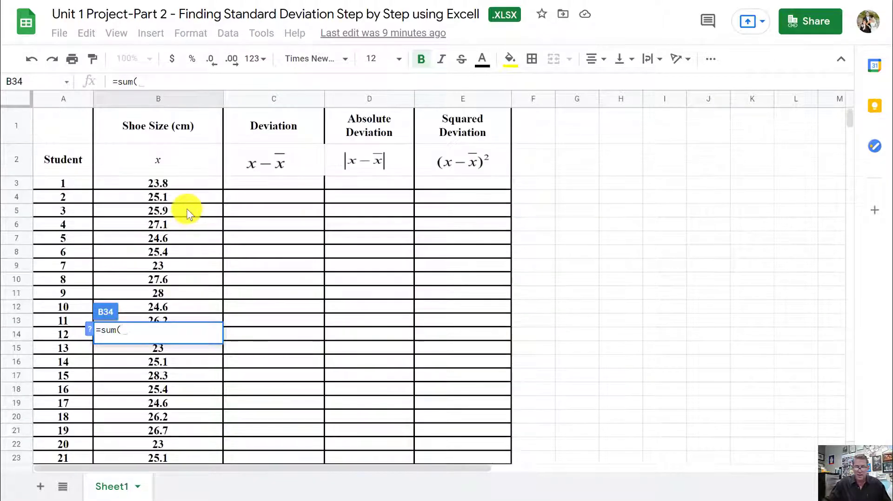
scroll(188, 214, down, 2)
scroll(192, 189, up, 2)
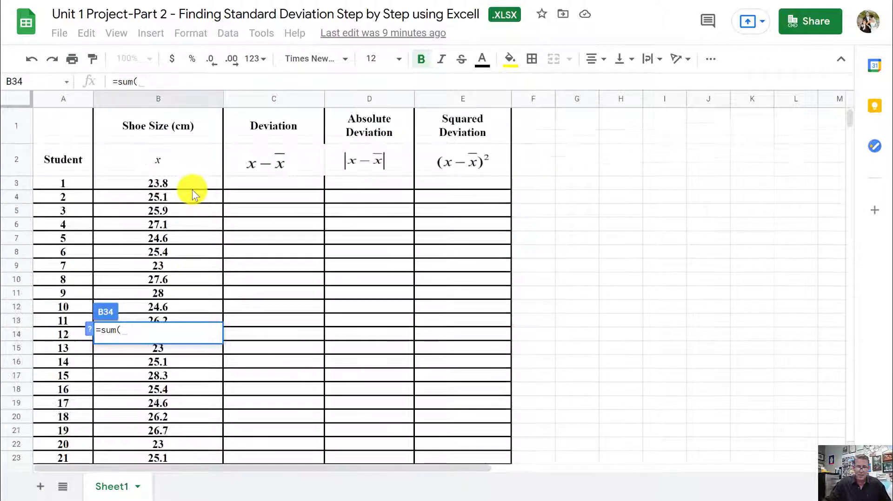
click(160, 182)
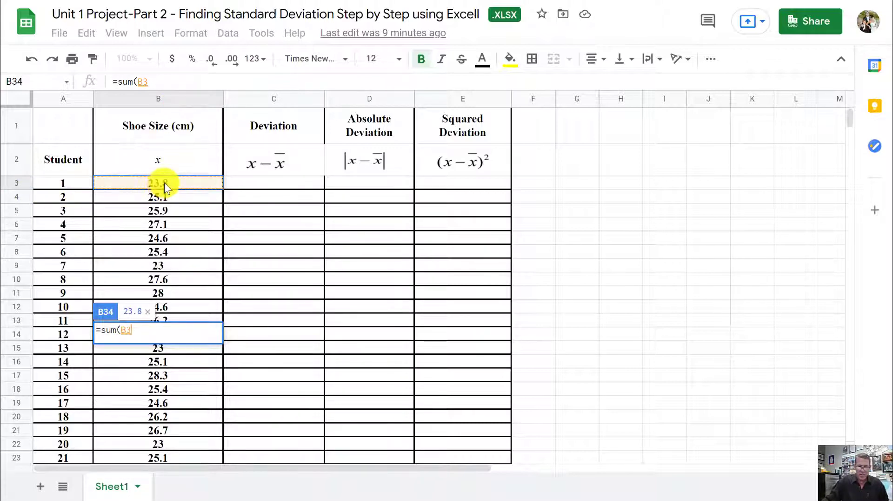
scroll(183, 194, down, 9)
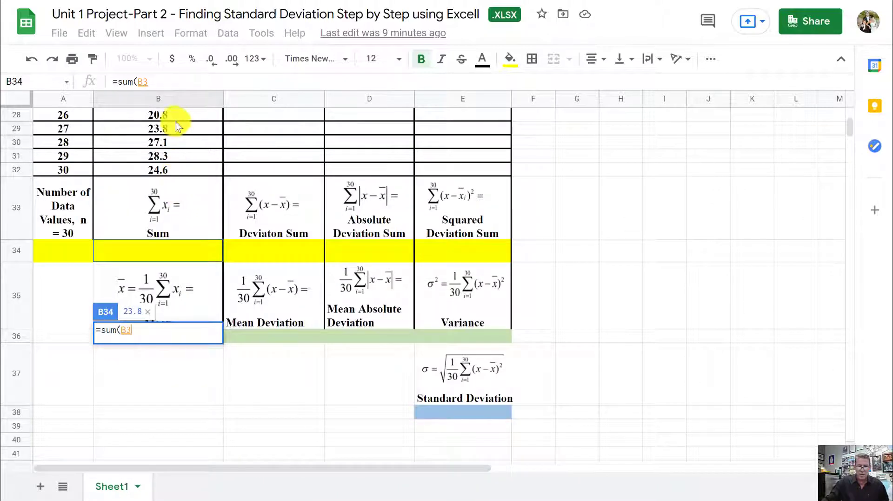
click(173, 171)
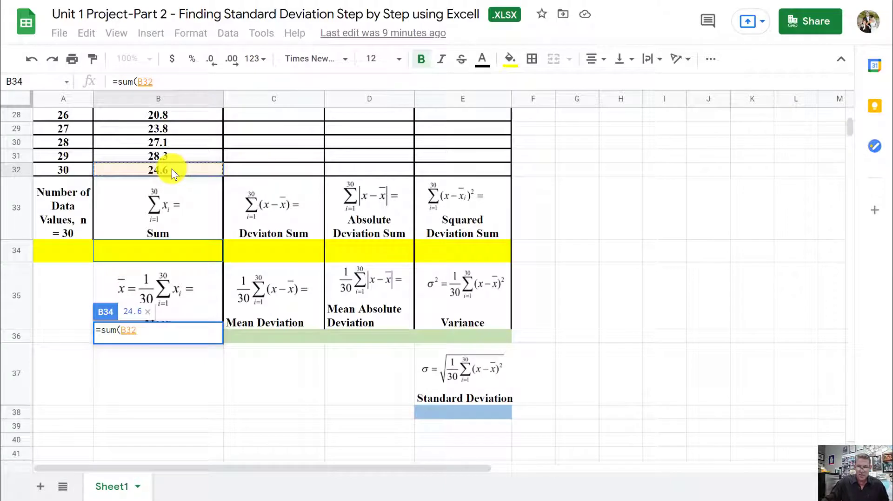
scroll(182, 172, up, 9)
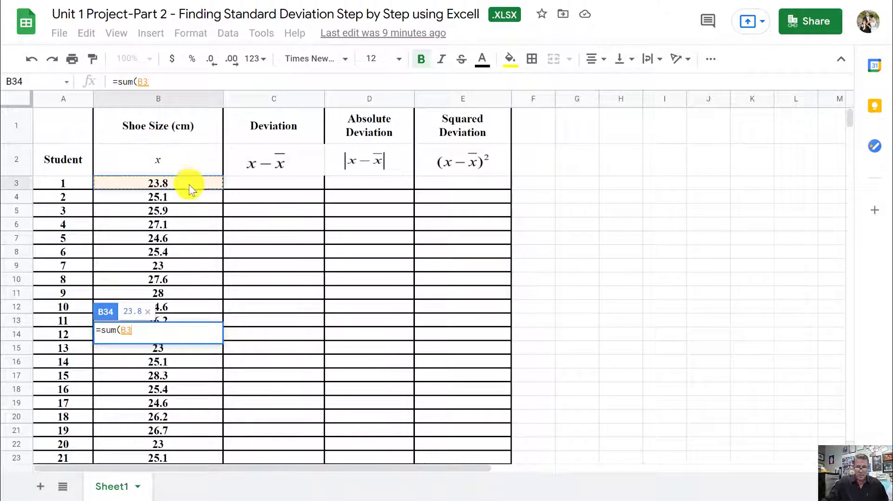
click(191, 186)
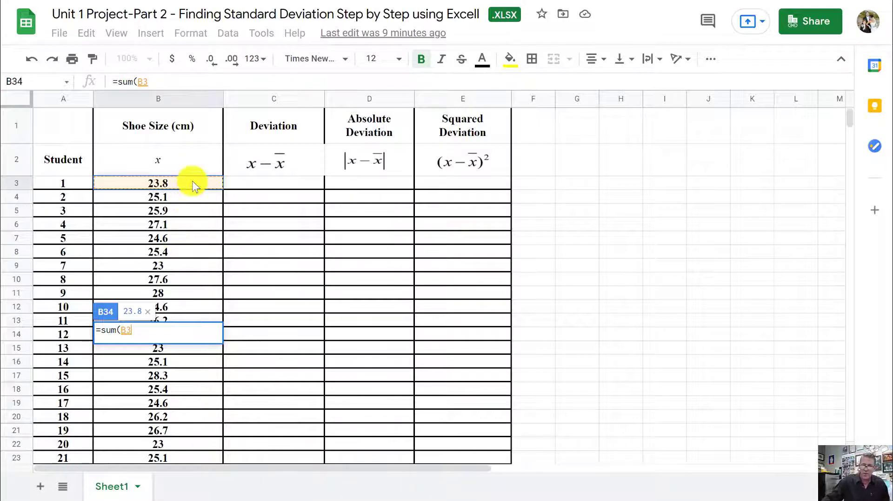
drag(192, 183, 191, 361)
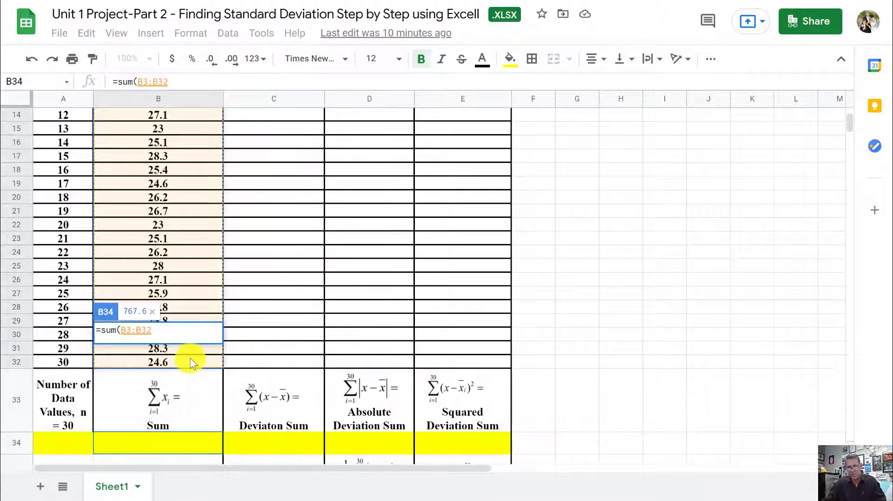
key(Return)
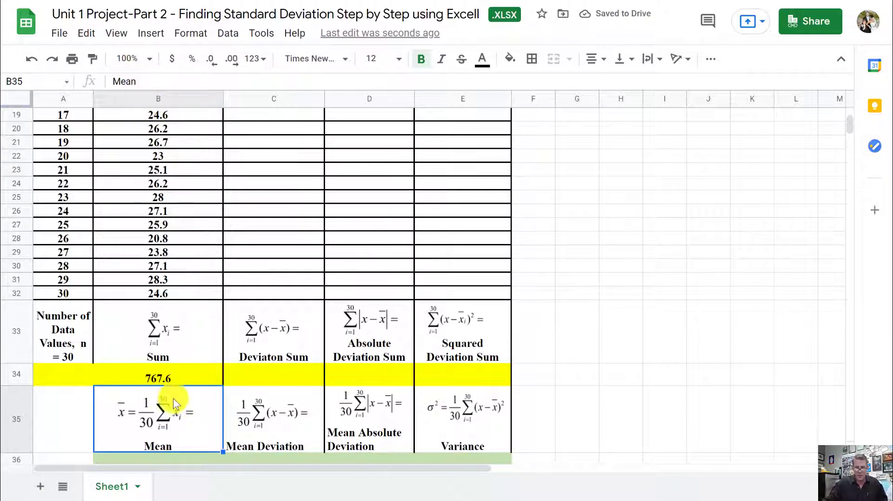
click(175, 380)
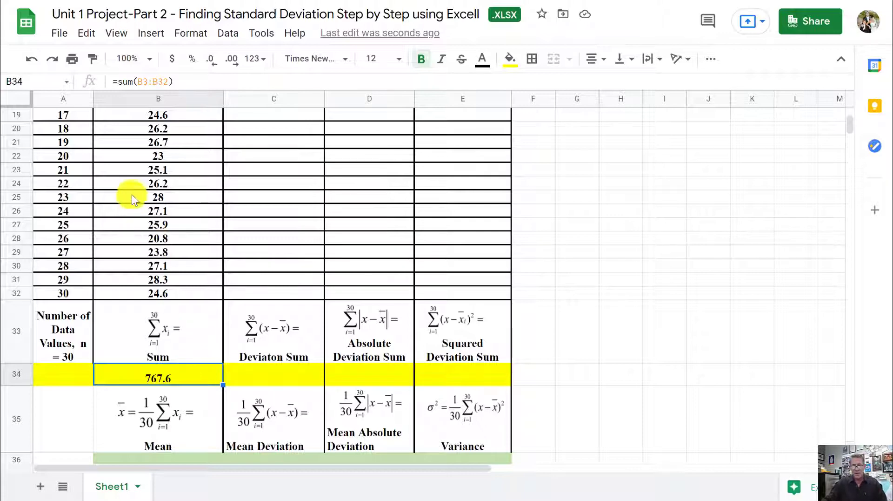
triple_click(151, 83)
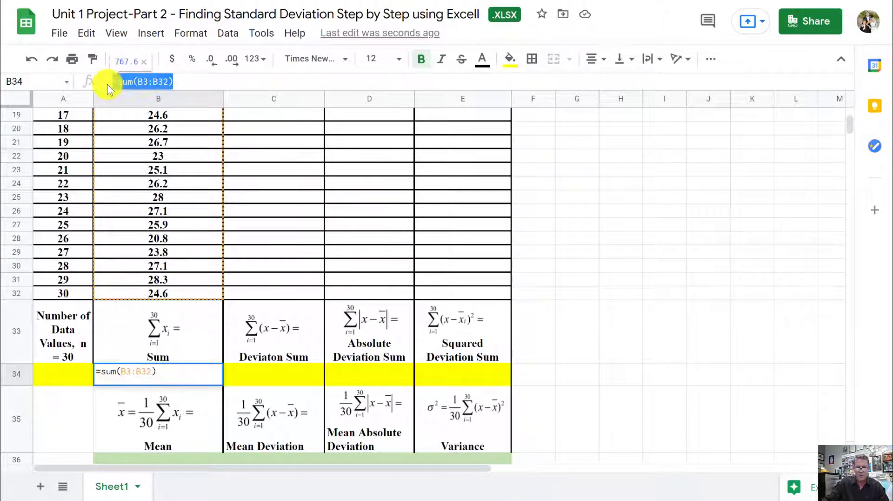
click(187, 80)
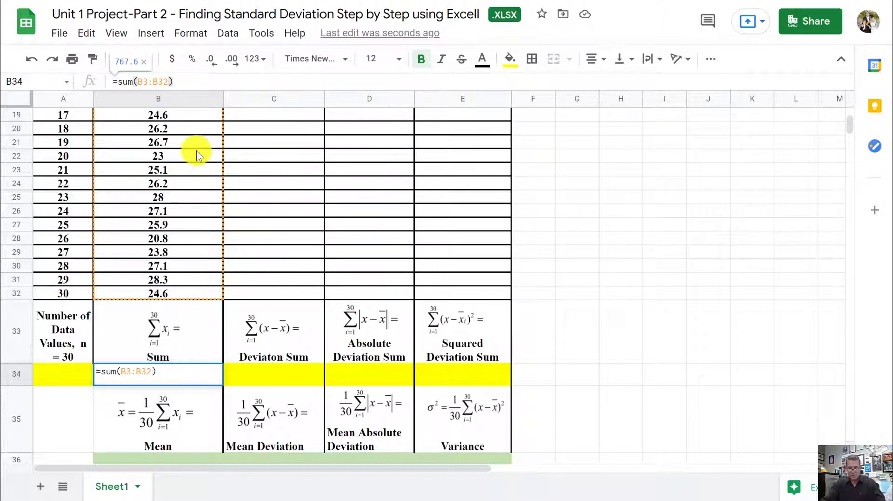
key(BackSpace)
key(BackSpace)
key(BackSpace)
key(BackSpace)
key(BackSpace)
key(BackSpace)
key(BackSpace)
key(BackSpace)
key(BackSpace)
key(BackSpace)
key(BackSpace)
key(BackSpace)
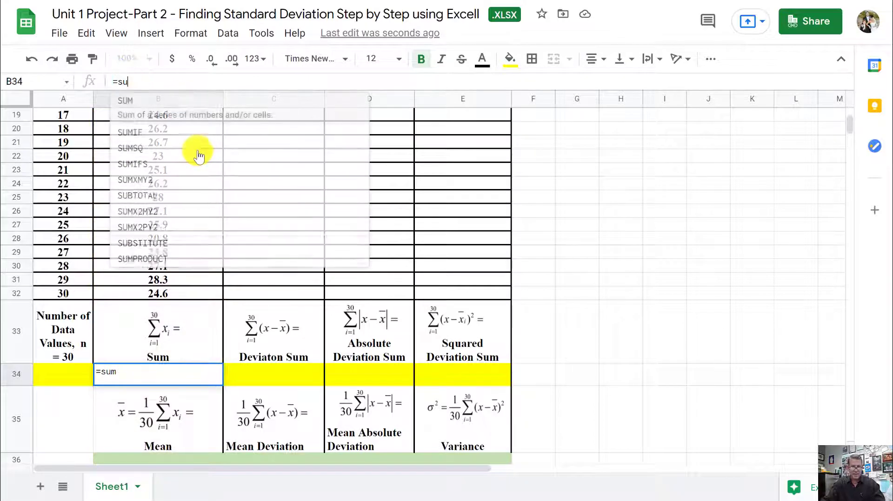
click(182, 259)
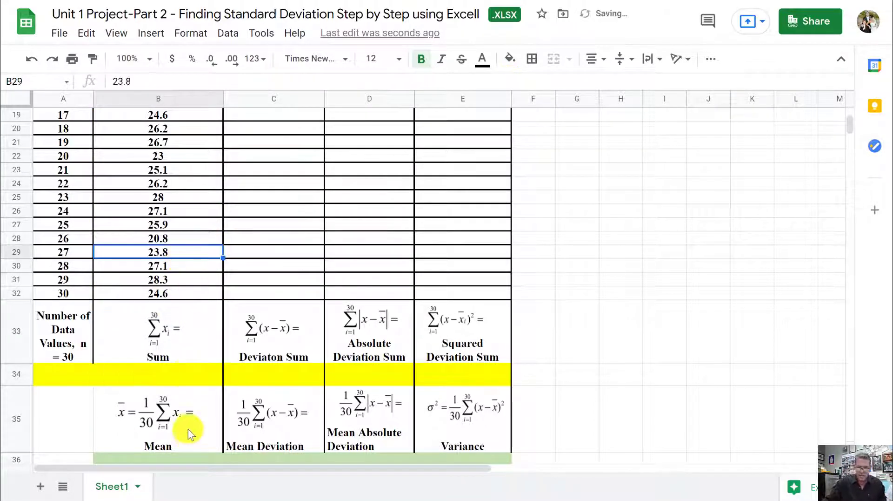
click(185, 369)
text(=)
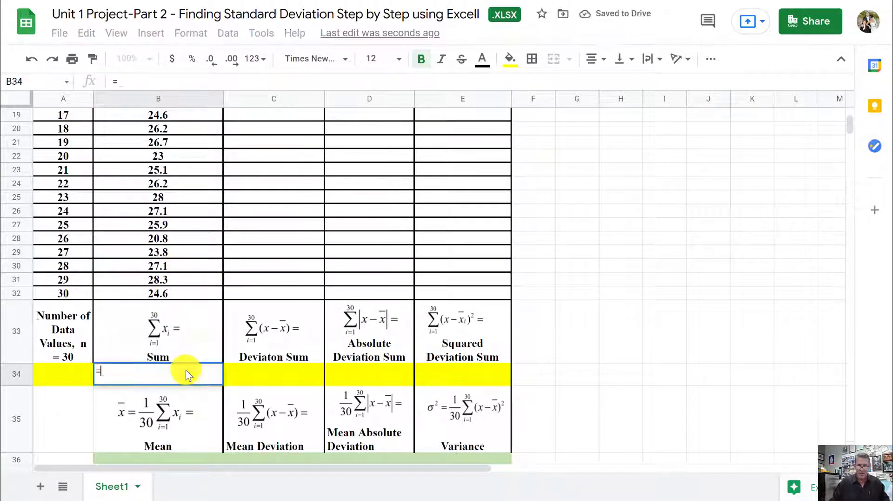
text(sum()
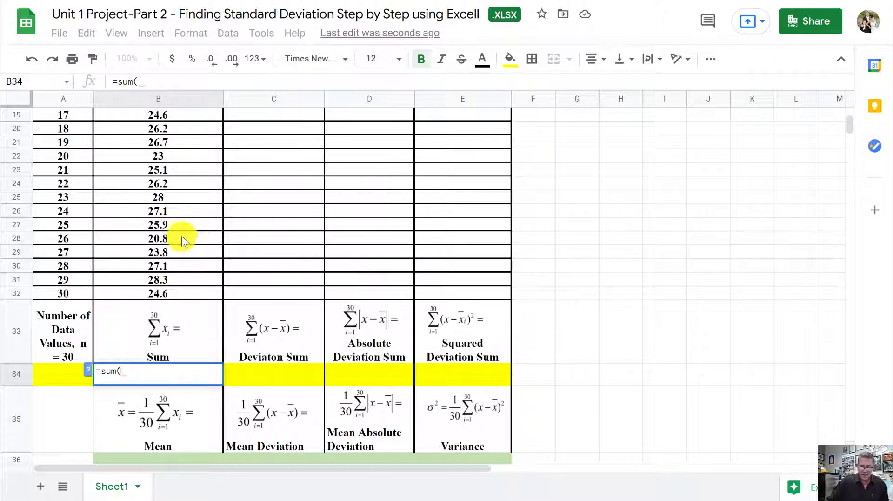
scroll(180, 230, up, 2)
scroll(180, 230, up, 4)
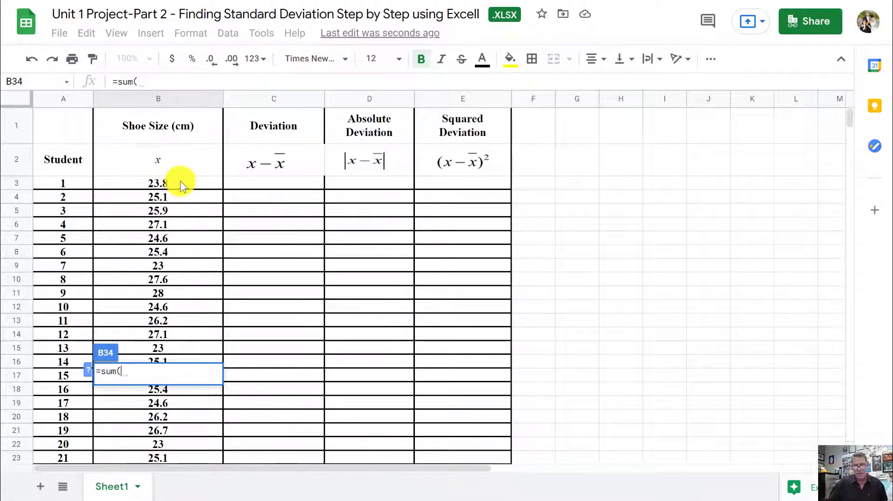
scroll(181, 185, down, 3)
scroll(181, 185, down, 2)
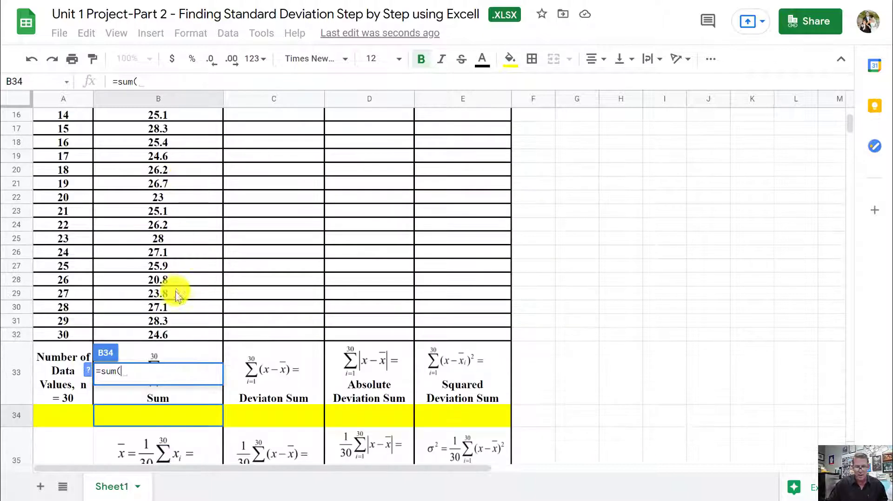
click(168, 331)
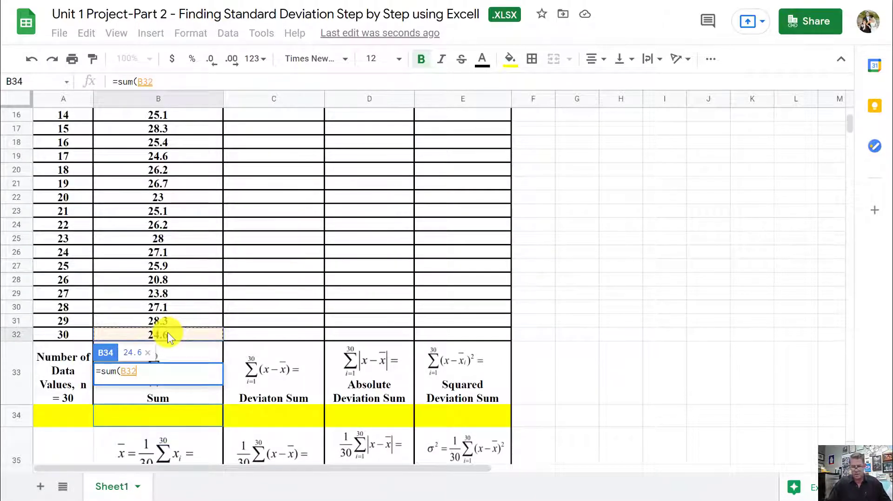
key(BackSpace)
key(BackSpace)
key(BackSpace)
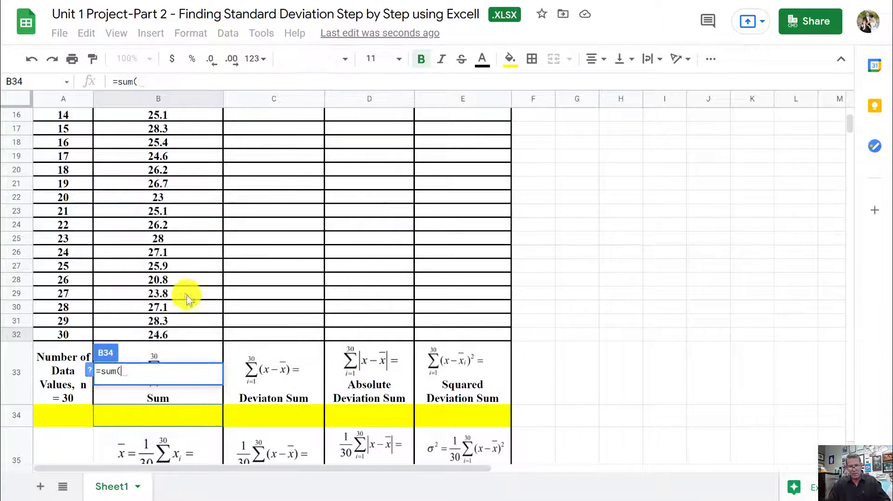
scroll(176, 264, up, 5)
scroll(177, 263, down, 5)
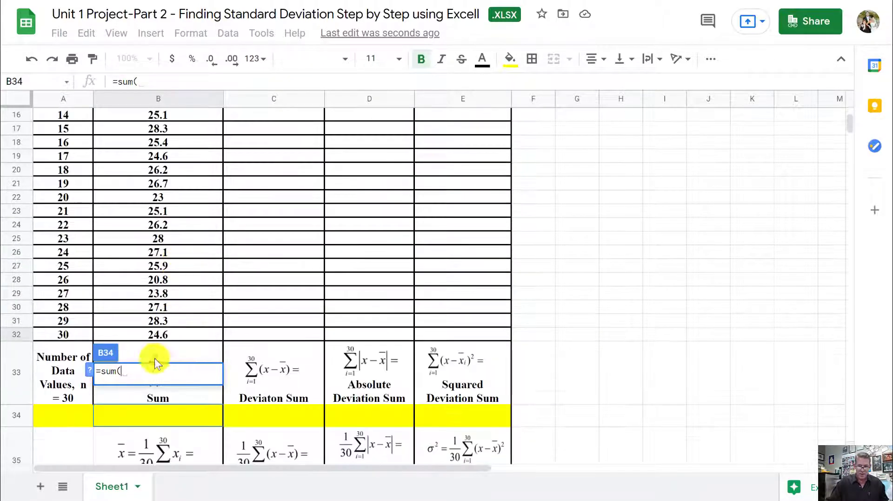
text(b)
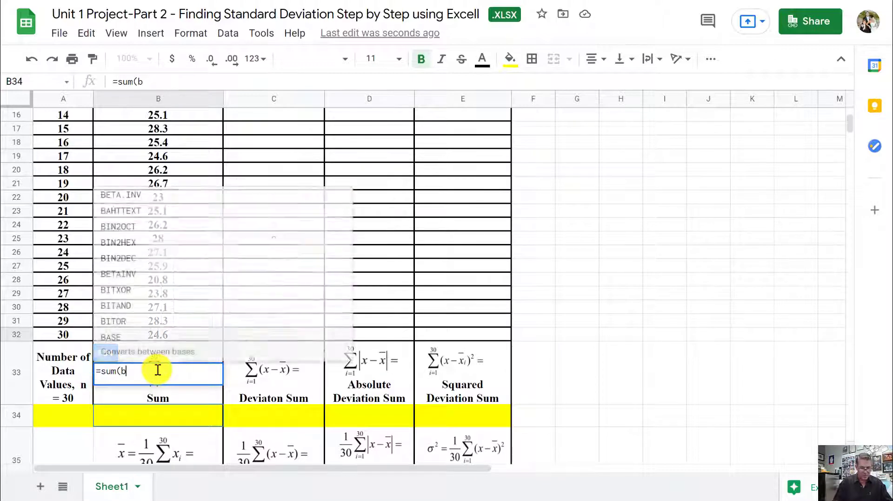
text(3:)
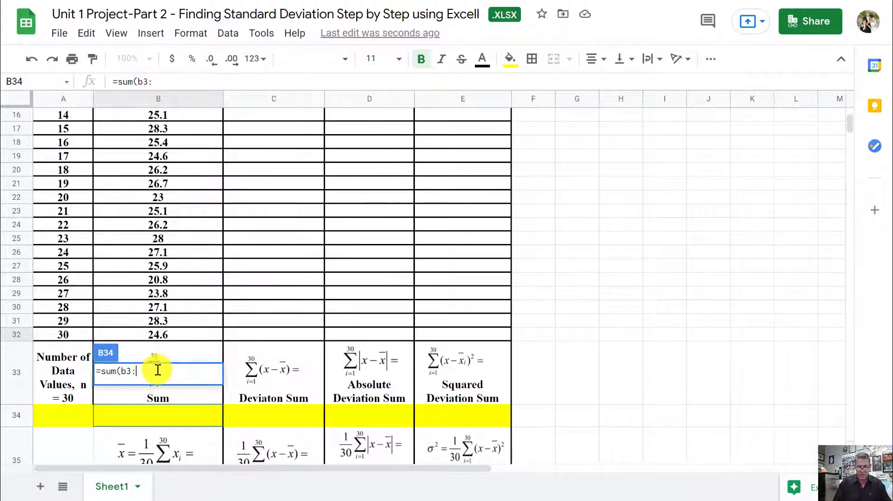
text(b32)
key(Return)
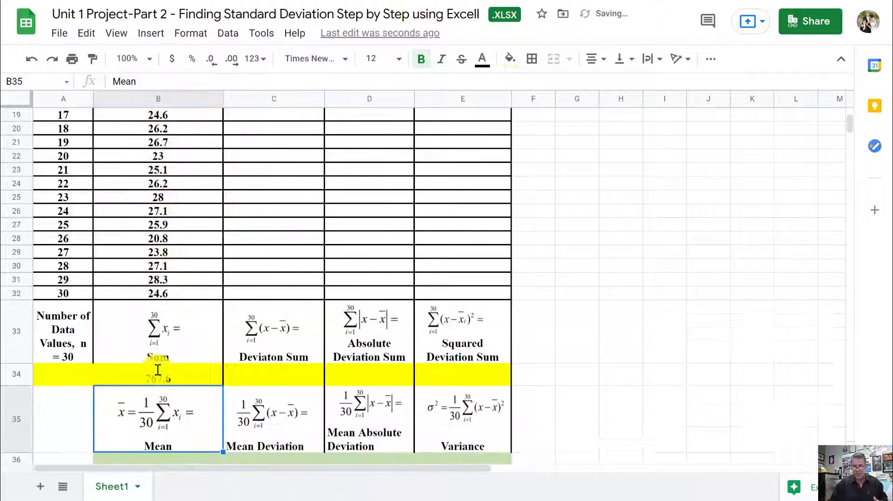
click(172, 375)
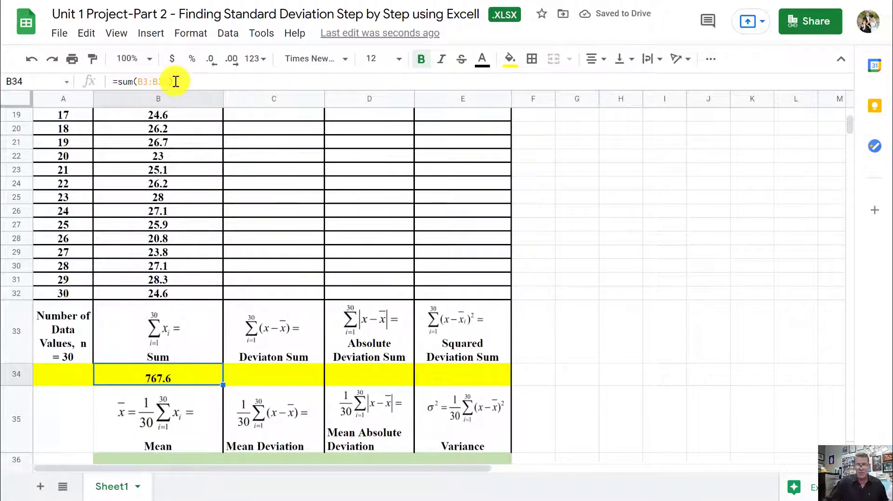
drag(158, 82, 103, 80)
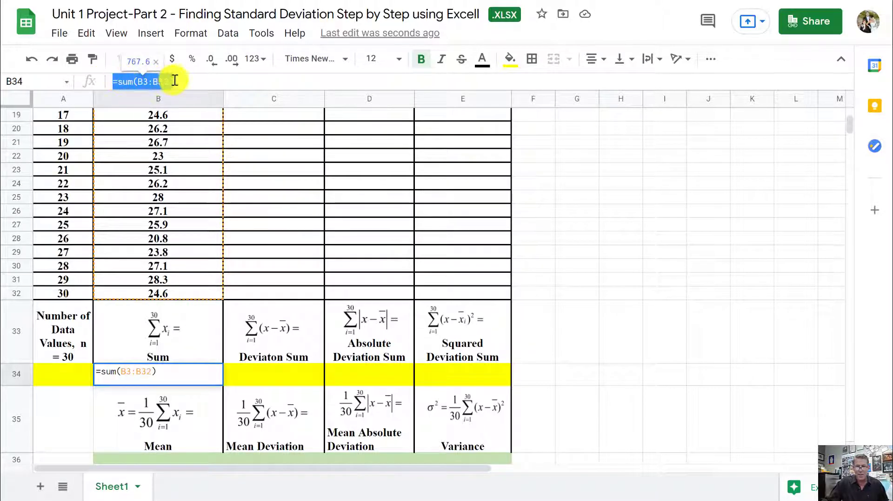
drag(174, 81, 179, 80)
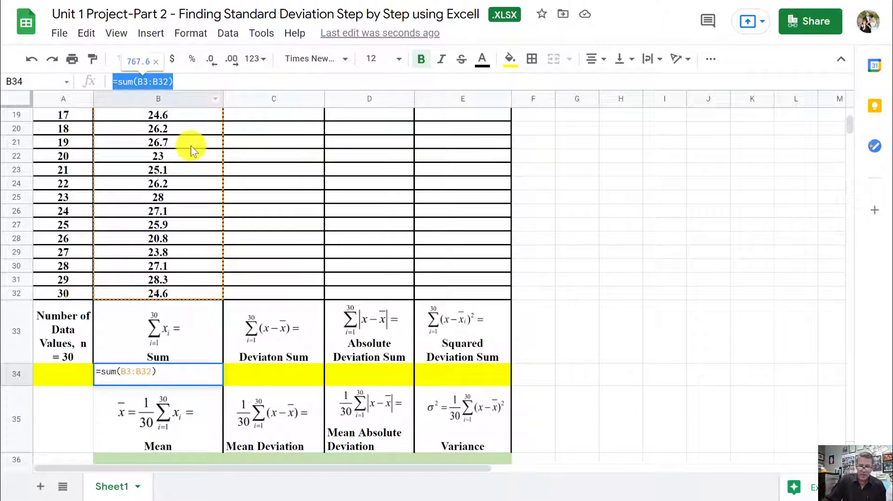
scroll(200, 153, up, 5)
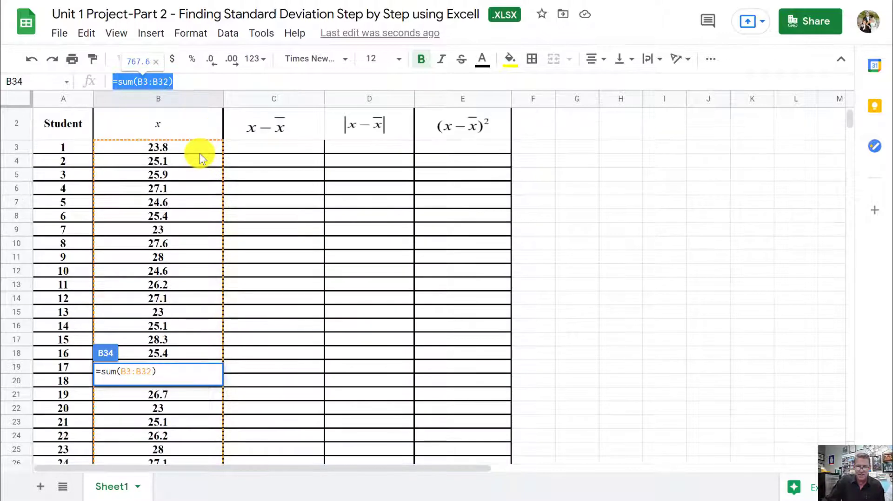
click(264, 143)
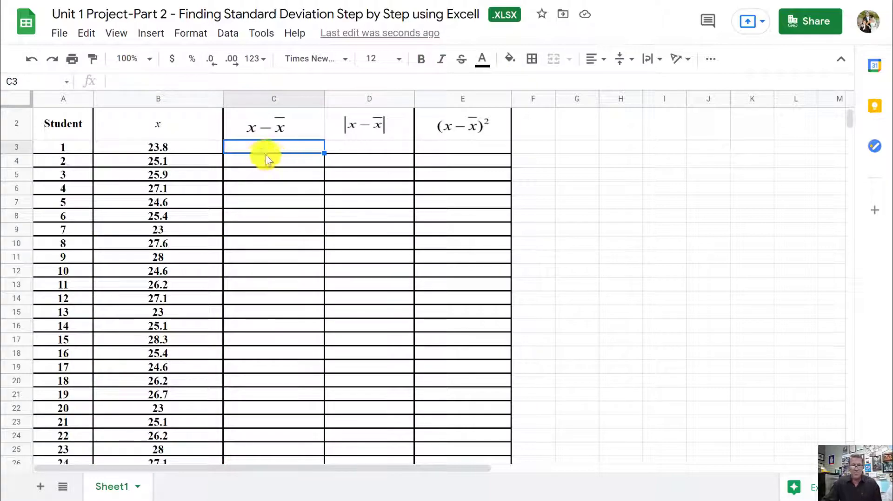
- Enter 30 as the number of data values in A34 and begin a formula in Mean cell B36
scroll(178, 297, down, 3)
scroll(179, 299, down, 5)
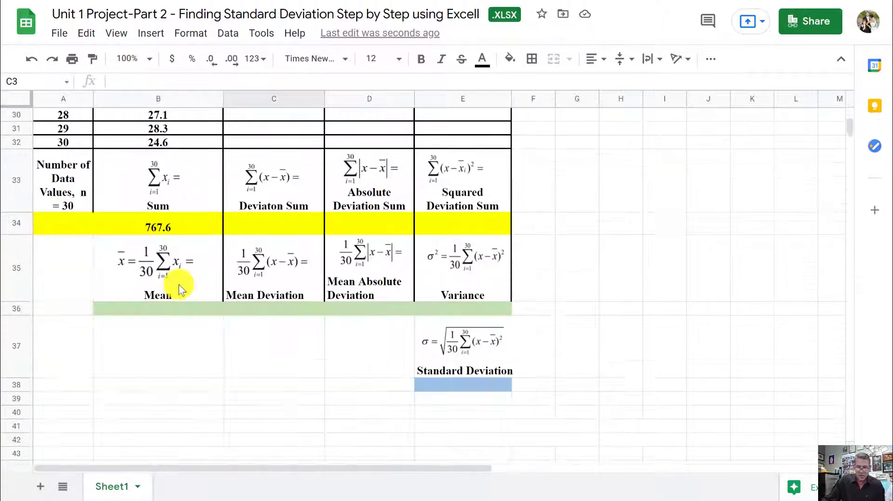
click(191, 222)
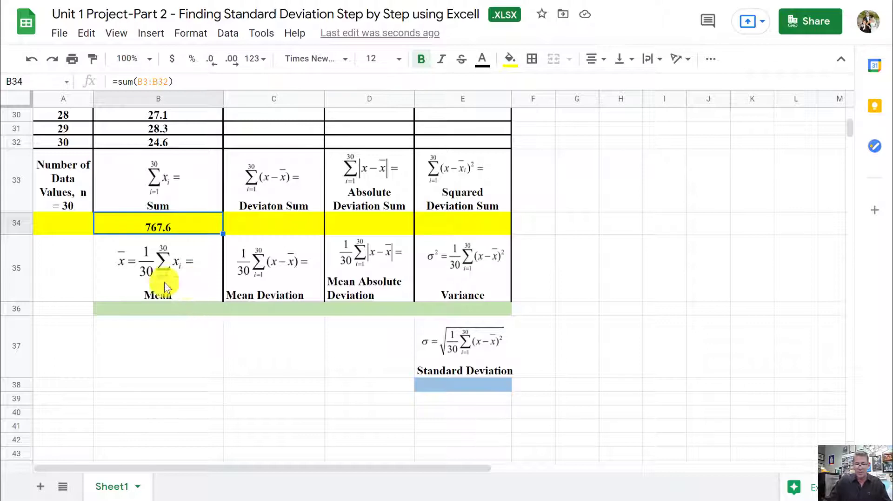
click(76, 232)
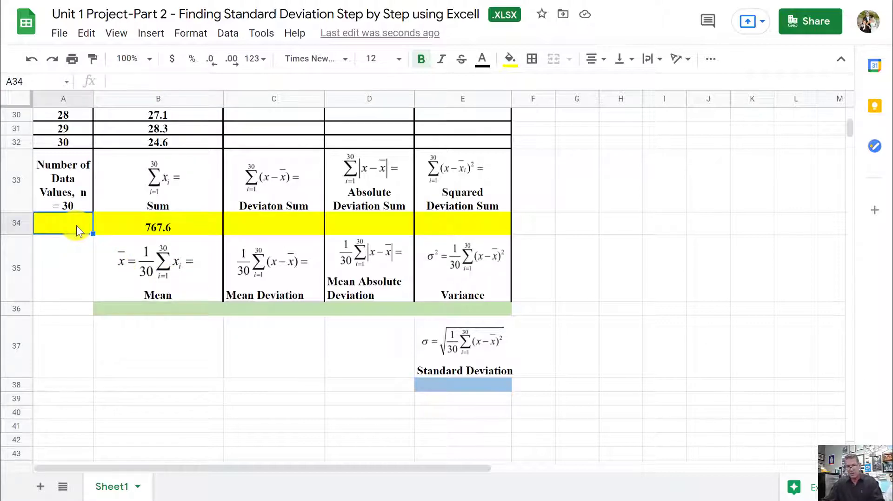
text(30)
click(120, 220)
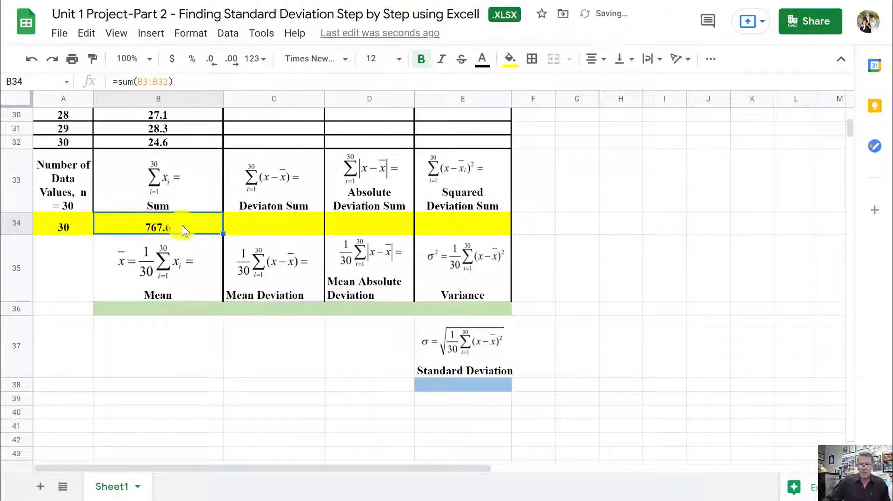
click(178, 311)
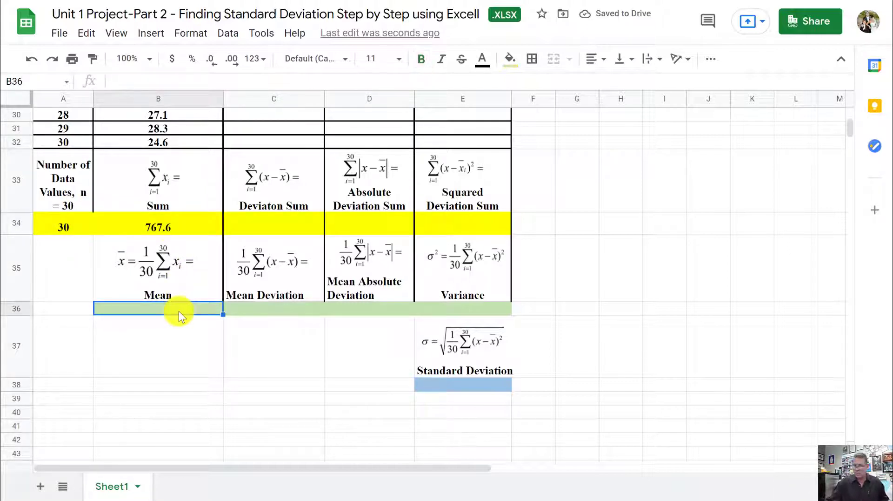
text(=)
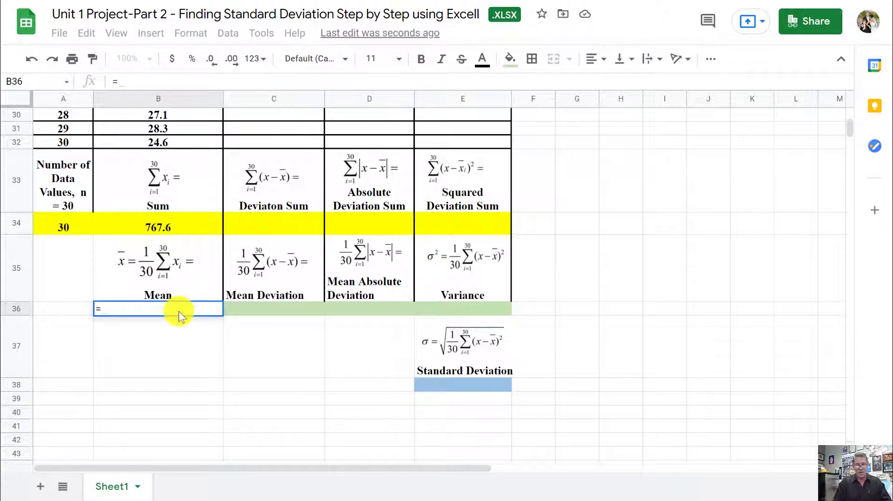
- Complete B36 as =B34/30 so the mean reads 25.58666667
click(173, 228)
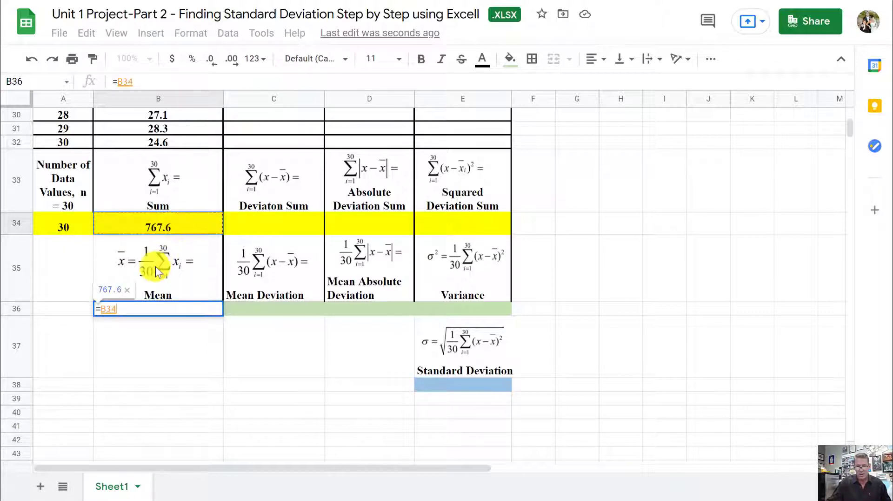
text(/)
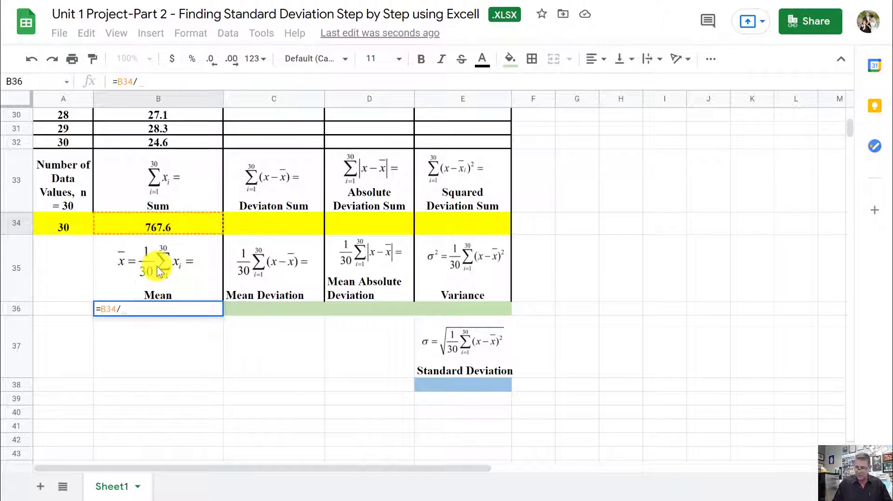
text(30)
key(Return)
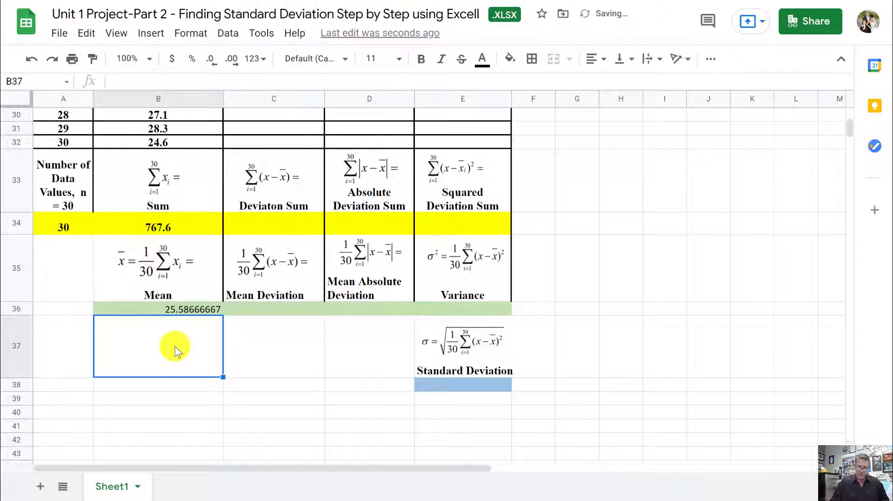
text(=aver)
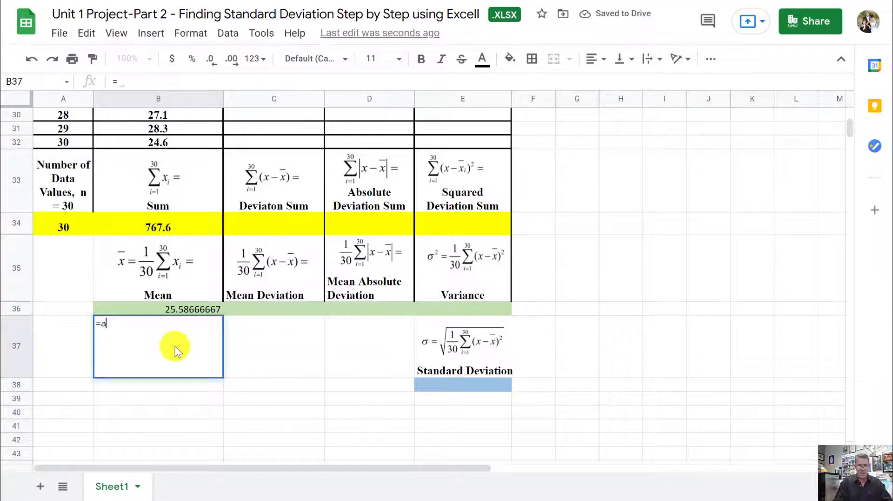
- Enter =average(B3:B32) in B37, confirming the mean of 25.58666667
key(BackSpace)
key(BackSpace)
key(BackSpace)
key(BackSpace)
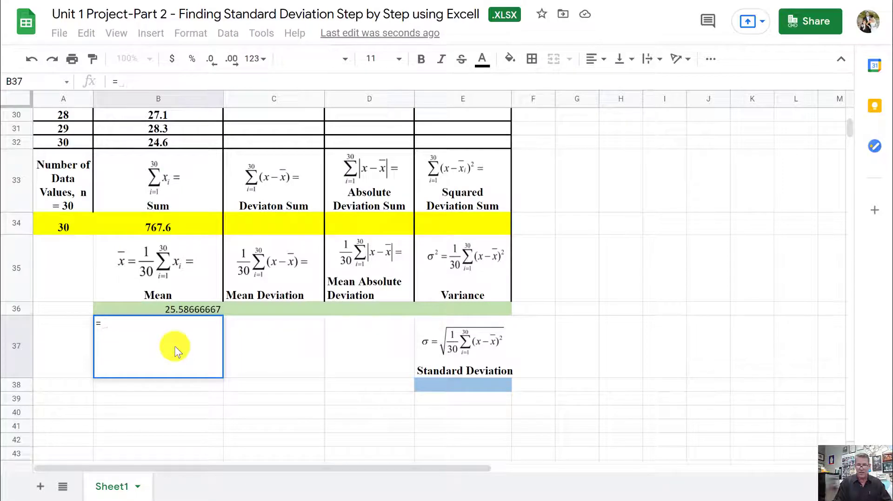
text(averag)
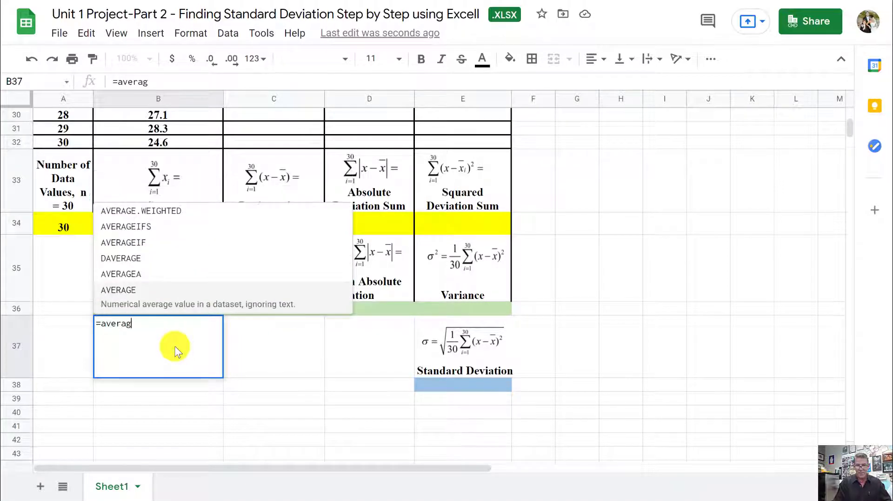
text(e()
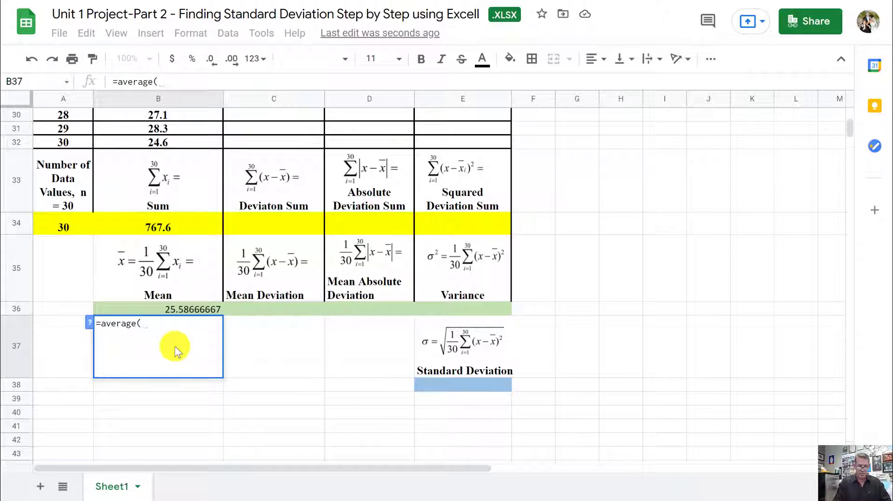
text(b3)
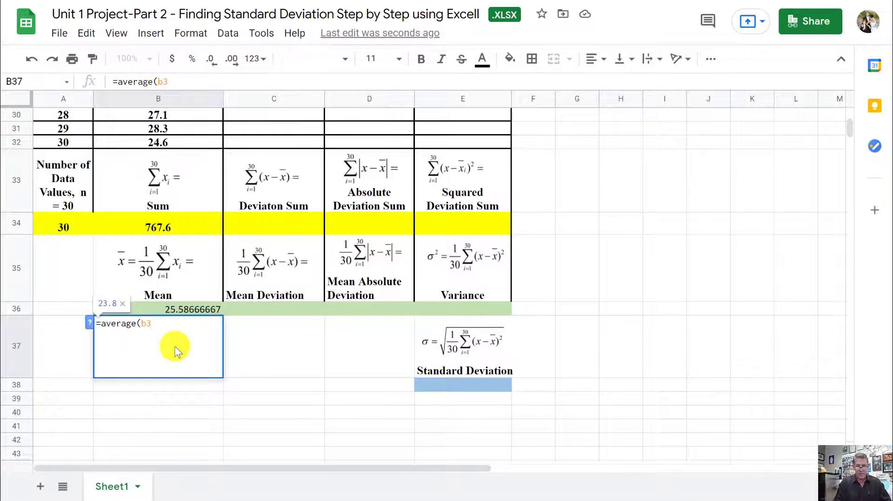
text(:)
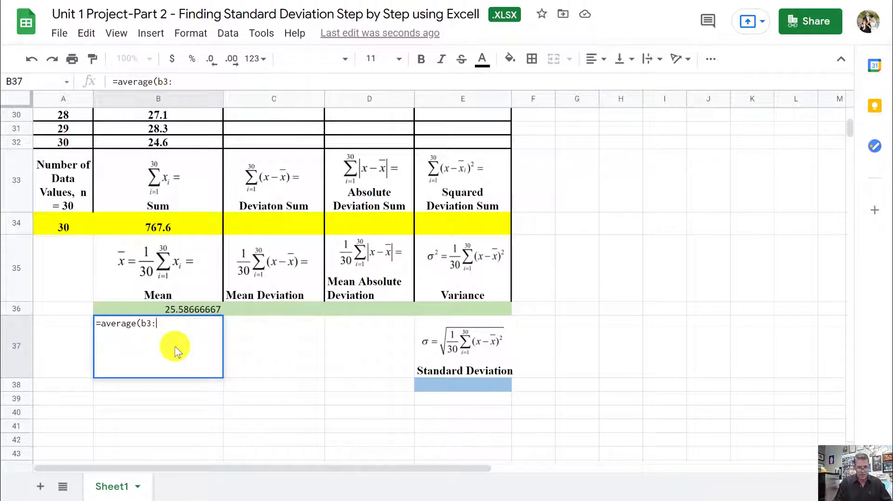
text(b32)
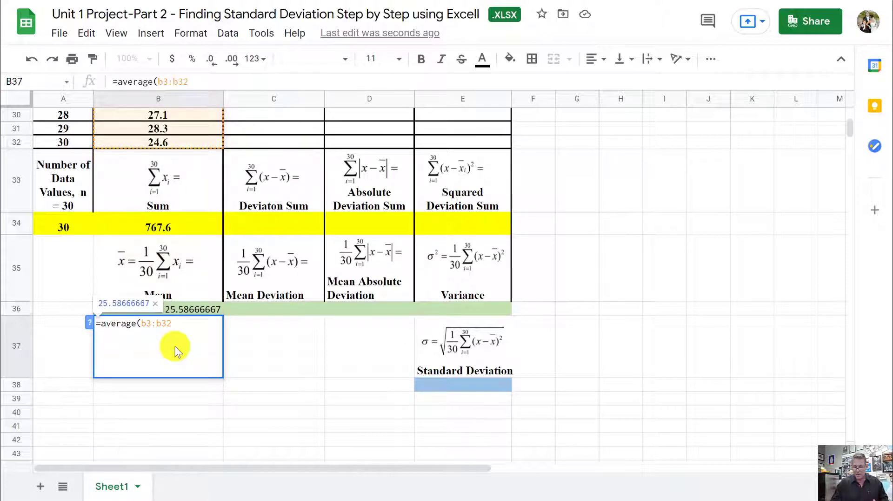
key(Return)
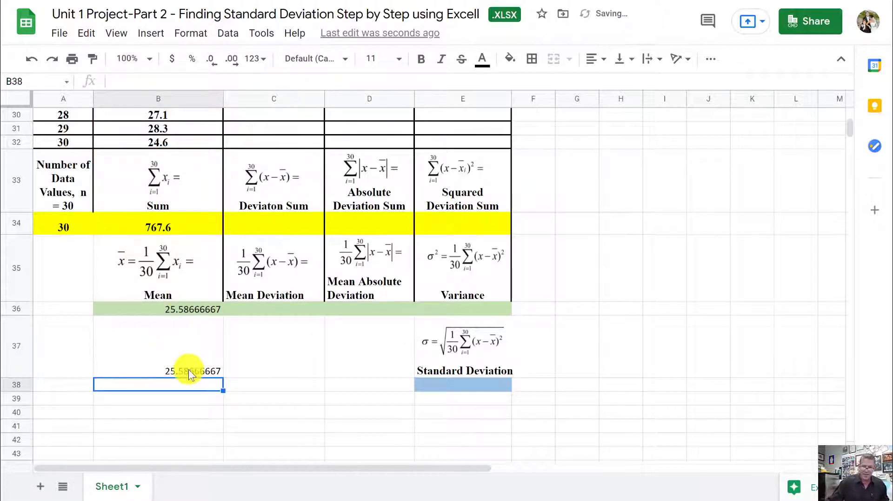
click(189, 371)
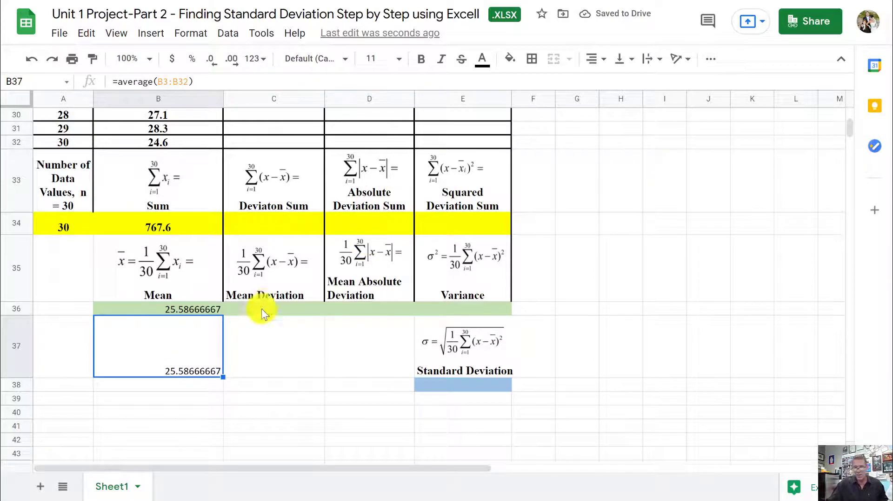
click(190, 383)
click(186, 362)
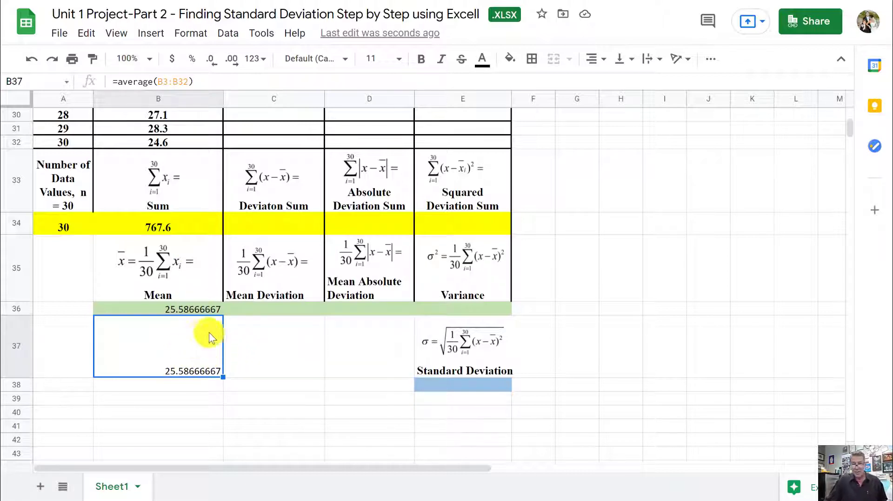
click(288, 225)
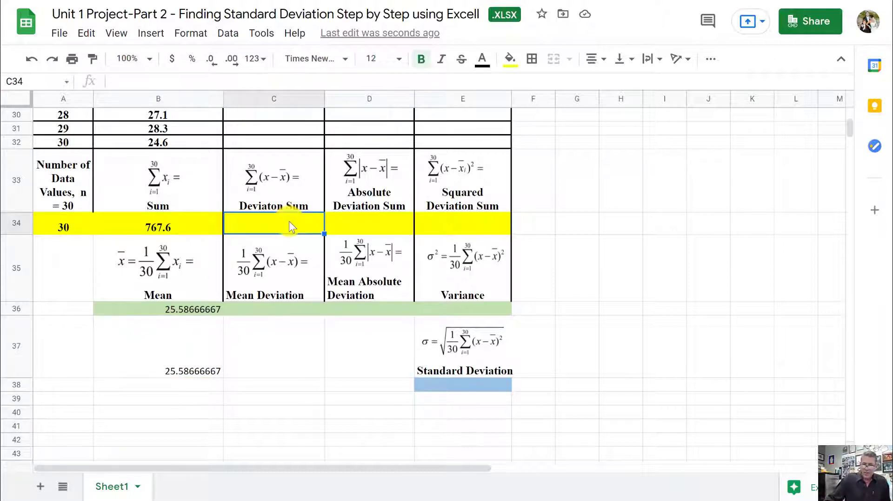
scroll(289, 226, up, 2)
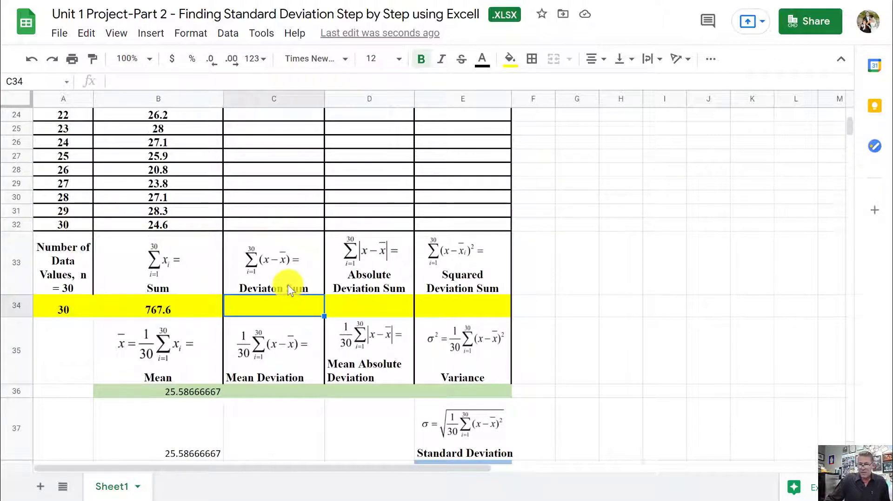
scroll(289, 286, up, 8)
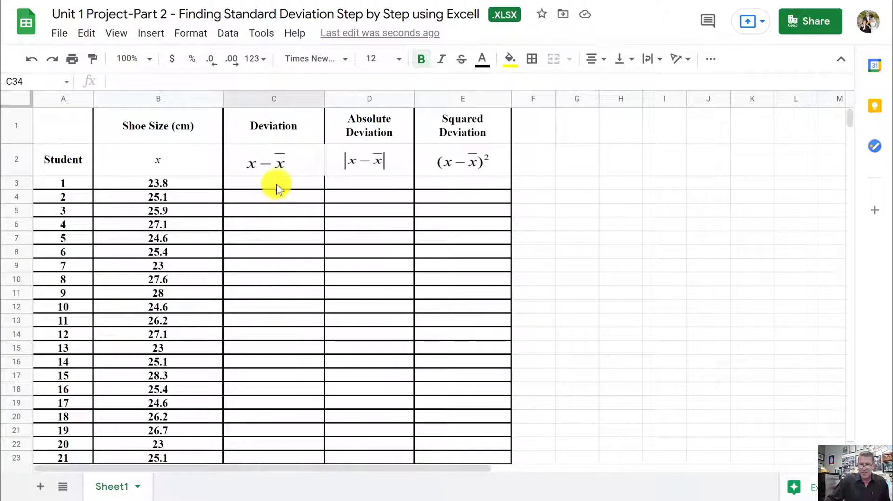
click(278, 182)
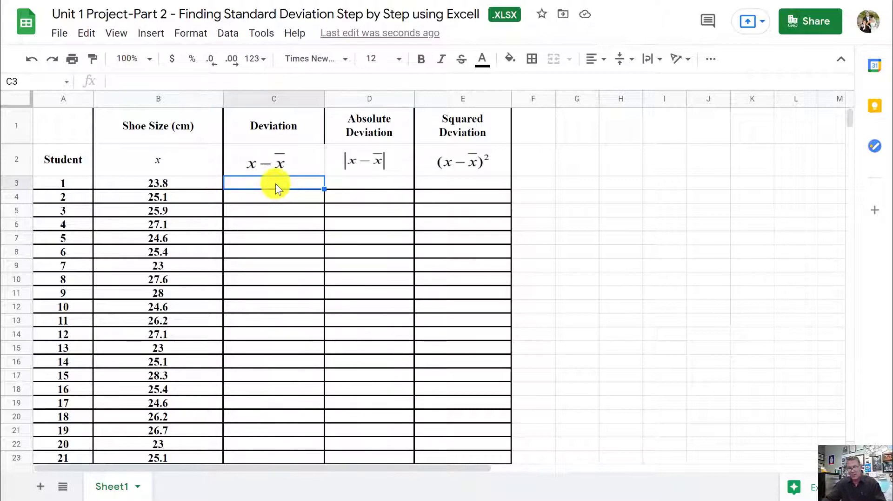
text(=)
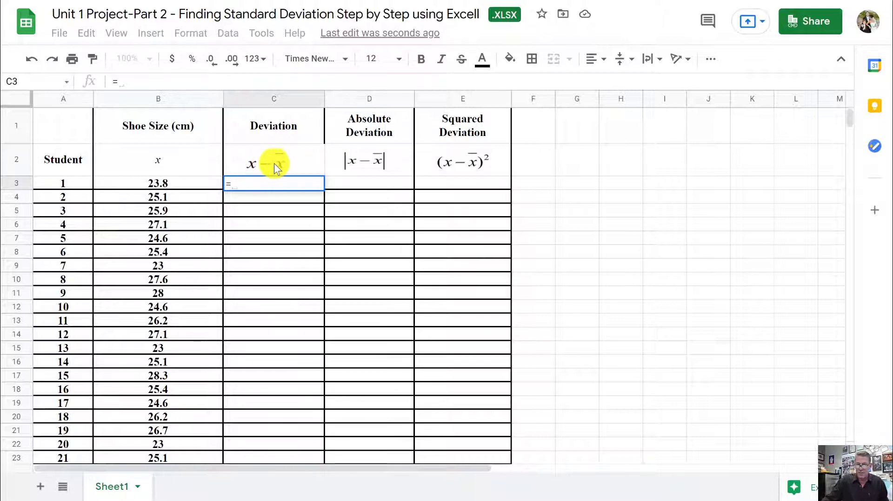
click(171, 185)
click(170, 193)
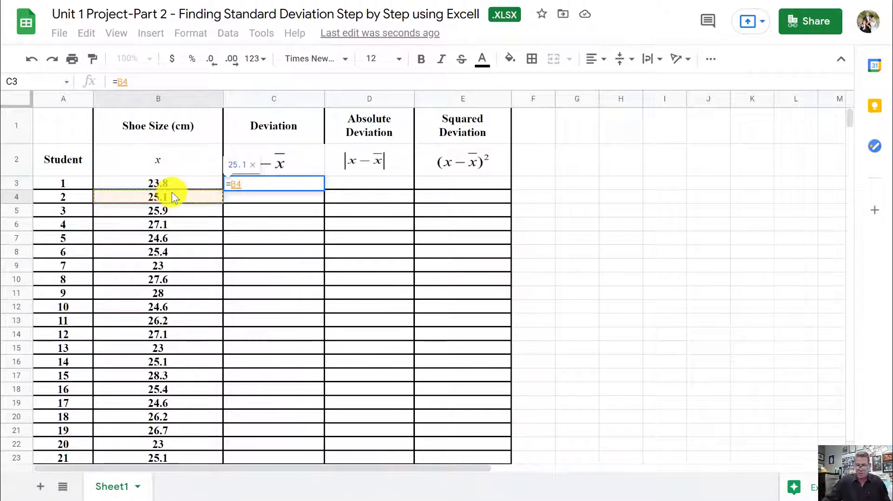
key(Escape)
click(173, 185)
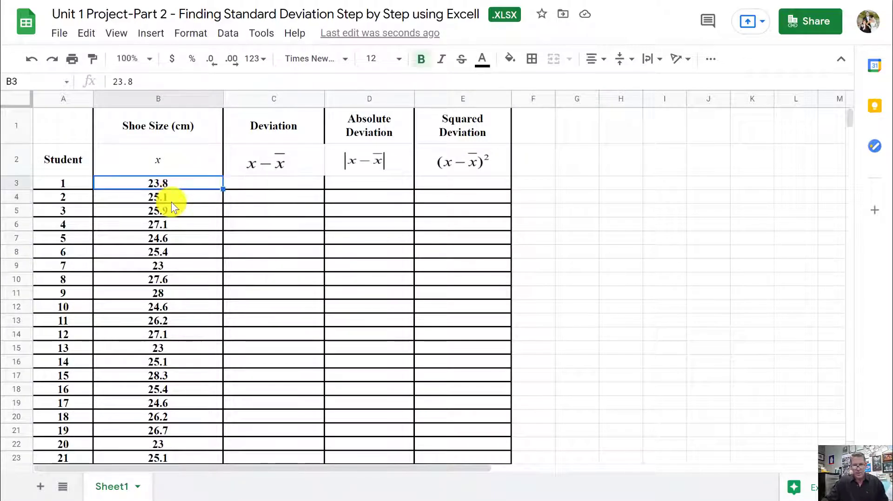
click(171, 200)
click(172, 212)
click(174, 184)
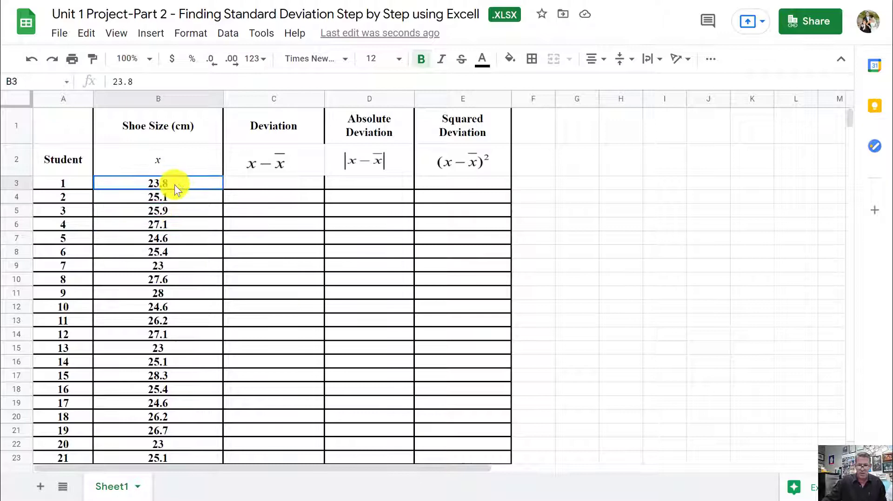
click(181, 241)
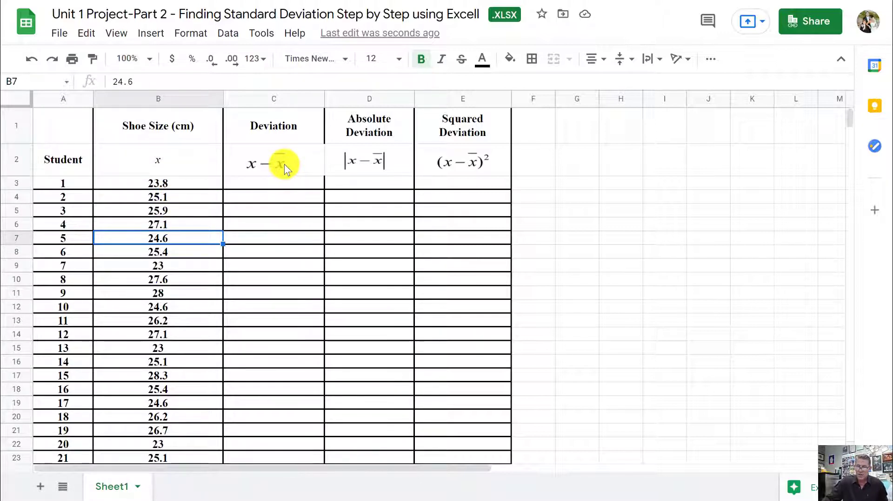
scroll(202, 240, down, 7)
click(186, 336)
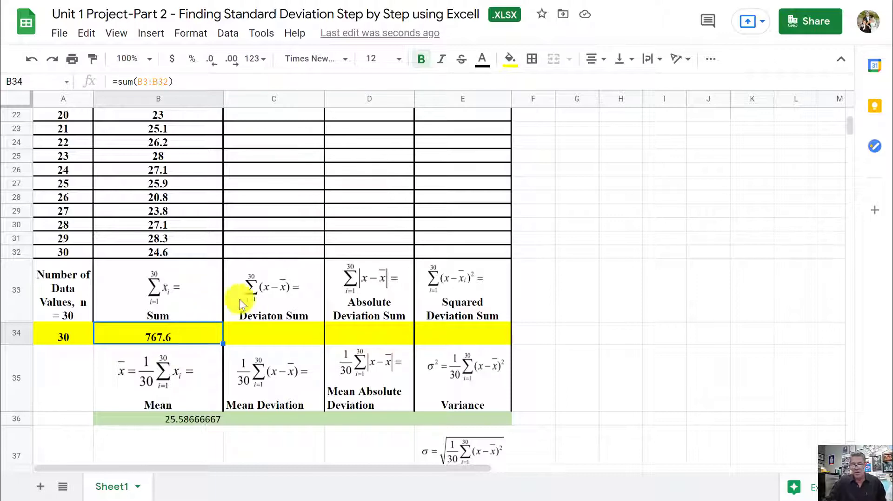
scroll(241, 305, up, 7)
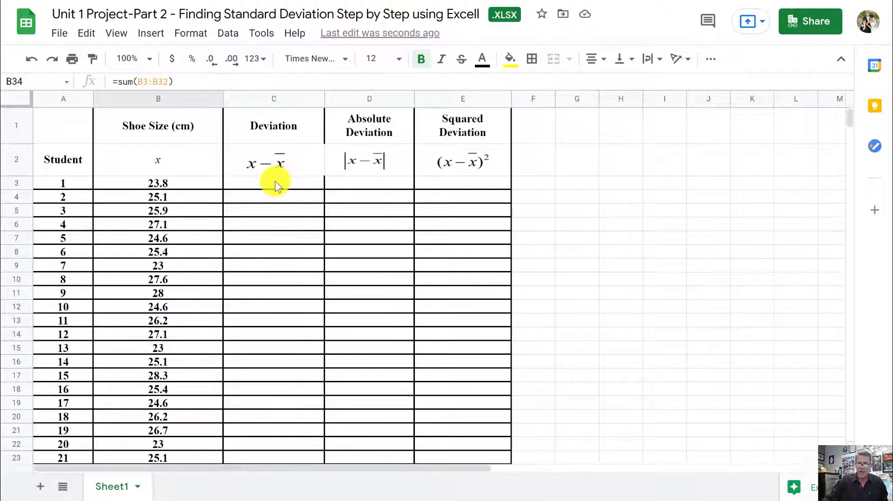
click(275, 181)
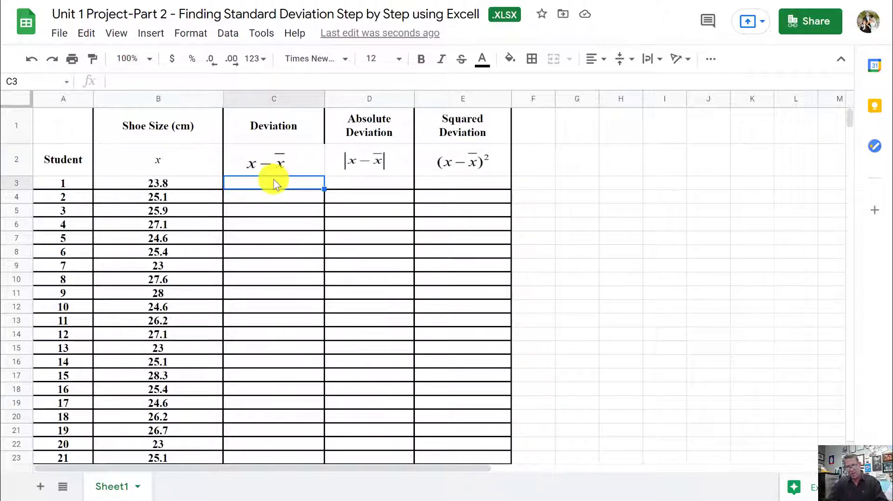
- Enter =B3-B36 in C3, giving the first deviation of -1.786666667
text(=)
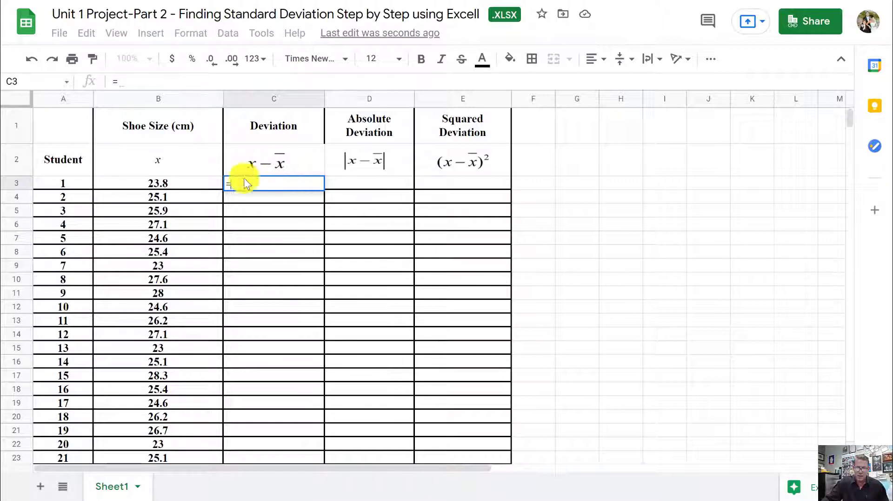
click(171, 183)
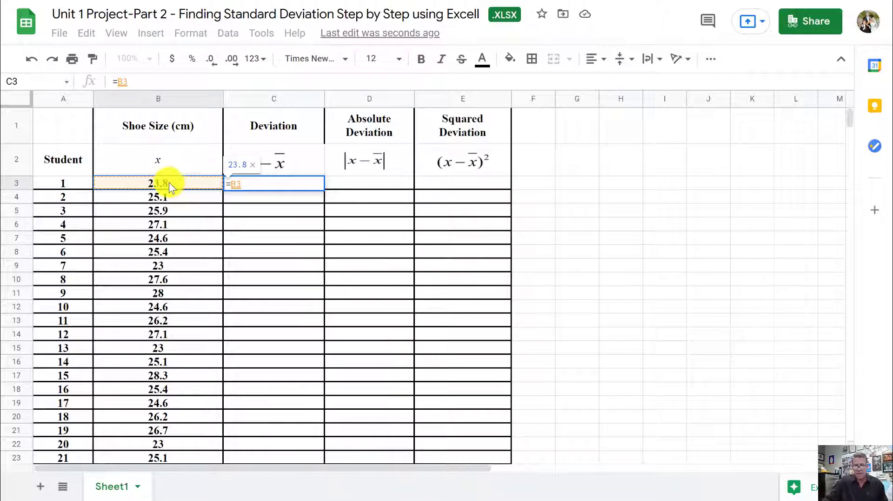
text(-)
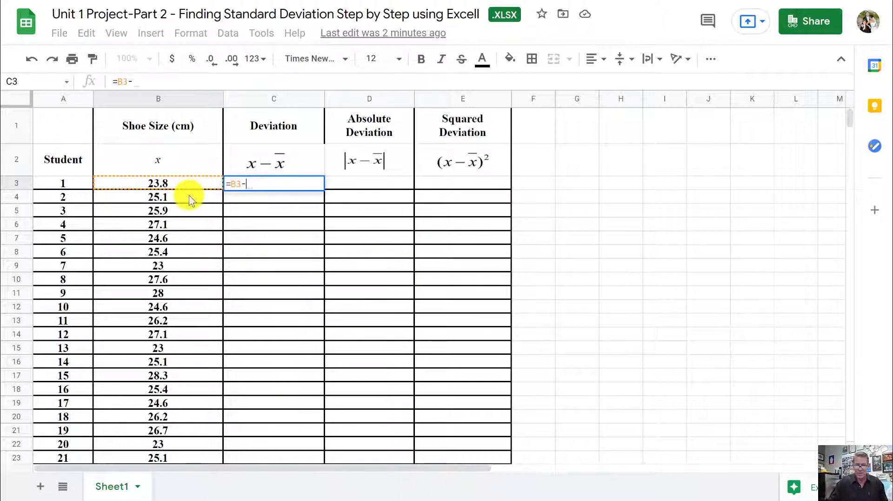
scroll(177, 217, down, 8)
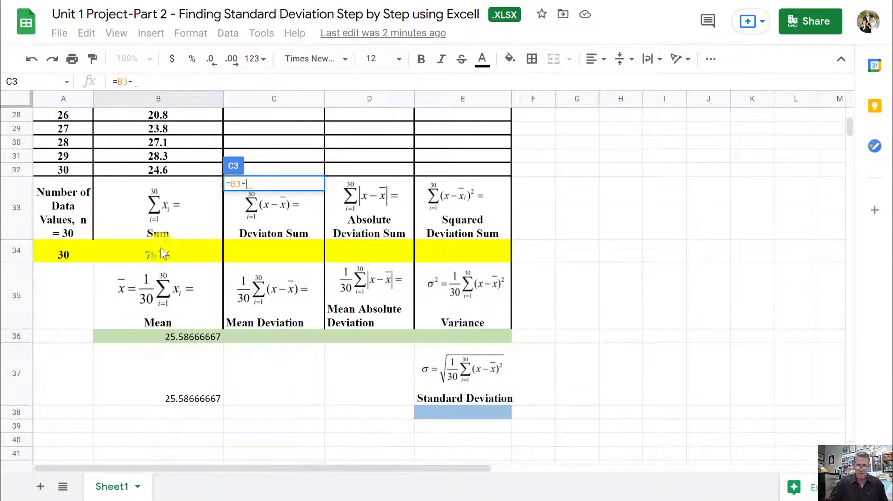
click(180, 336)
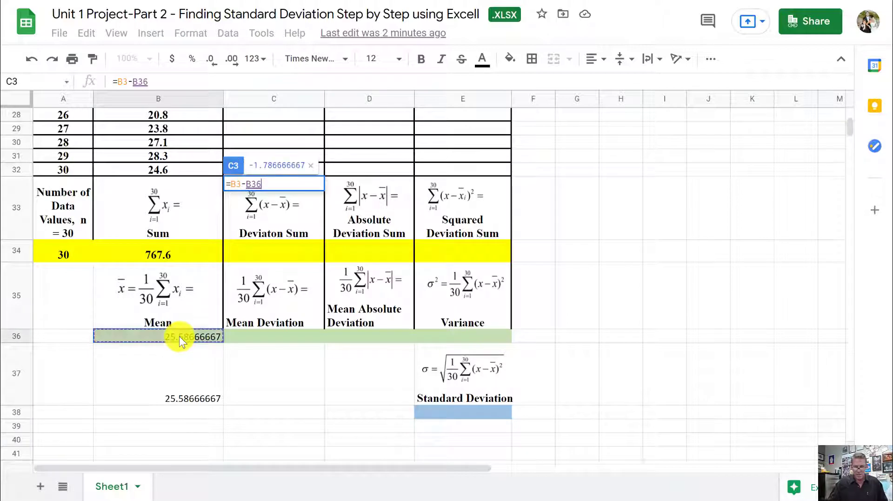
key(Return)
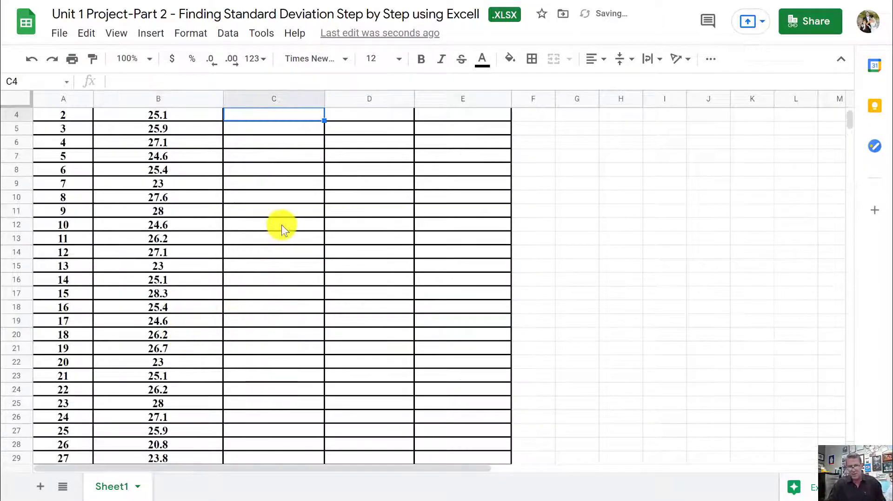
click(289, 183)
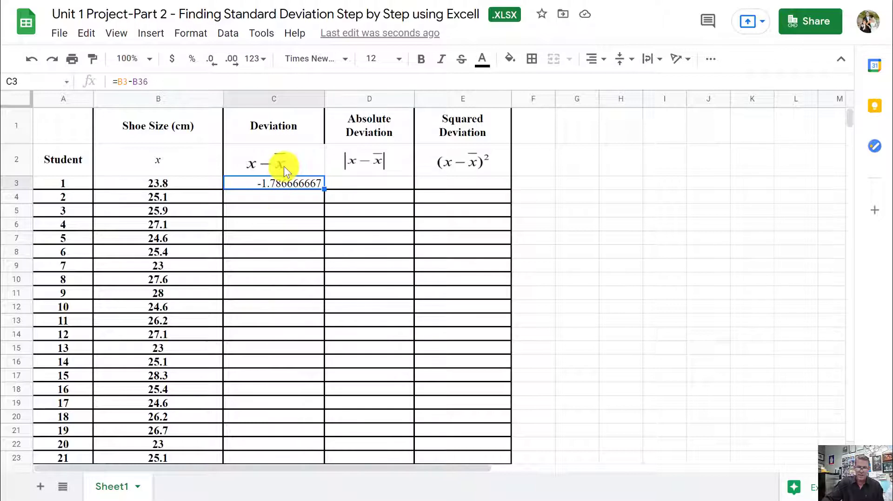
click(168, 185)
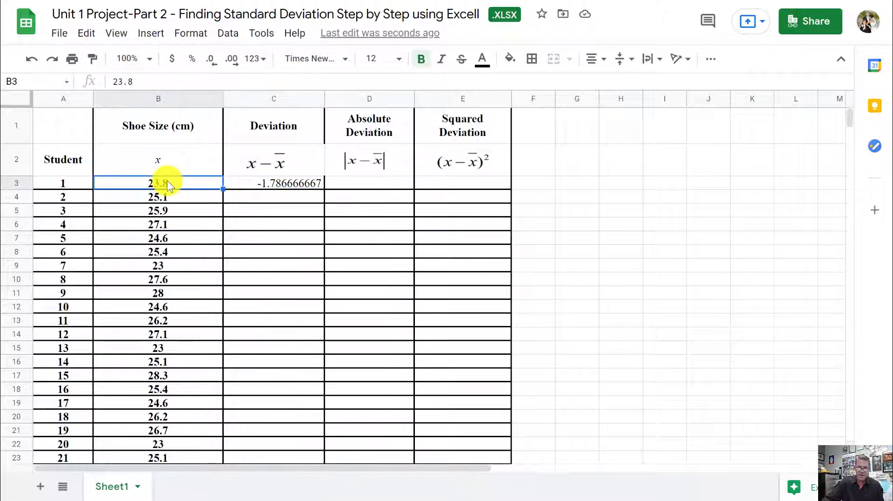
click(167, 198)
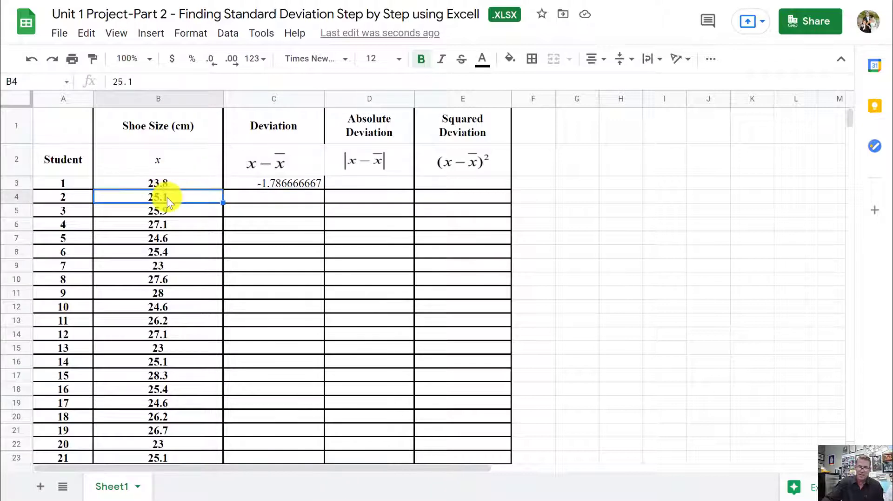
click(166, 210)
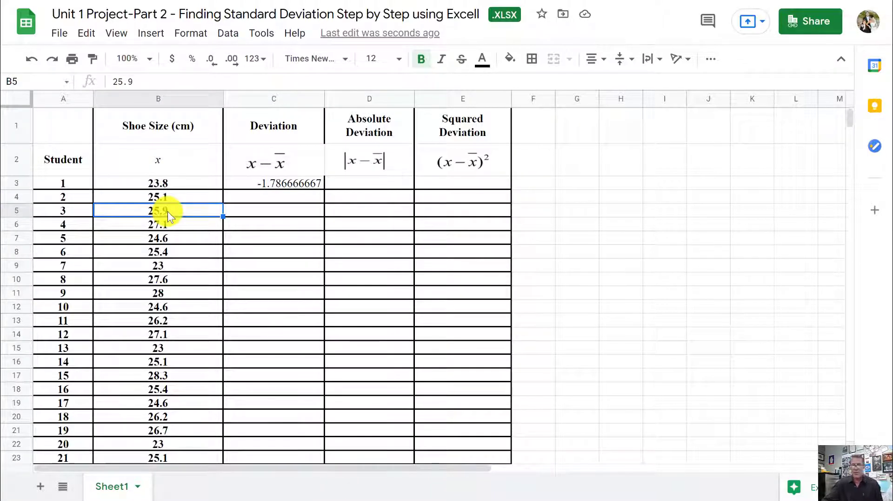
click(265, 183)
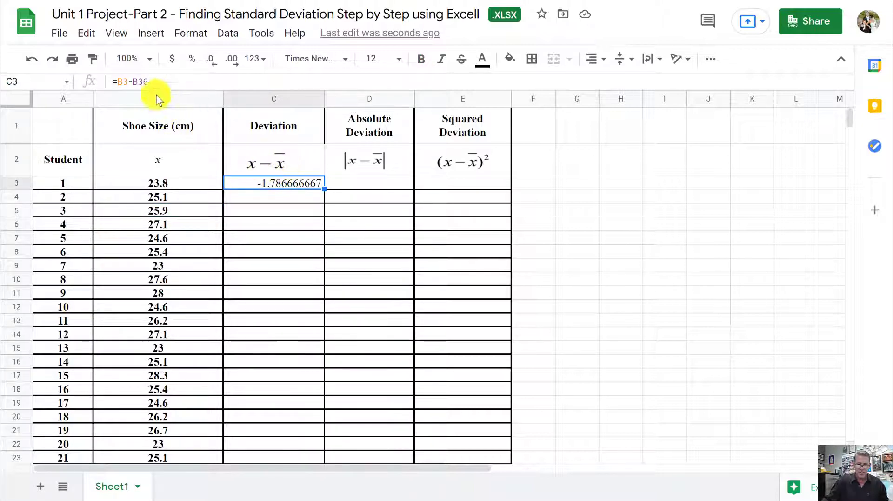
- Change C3's formula to =B3-B$36, keeping the result -1.786666667
click(139, 81)
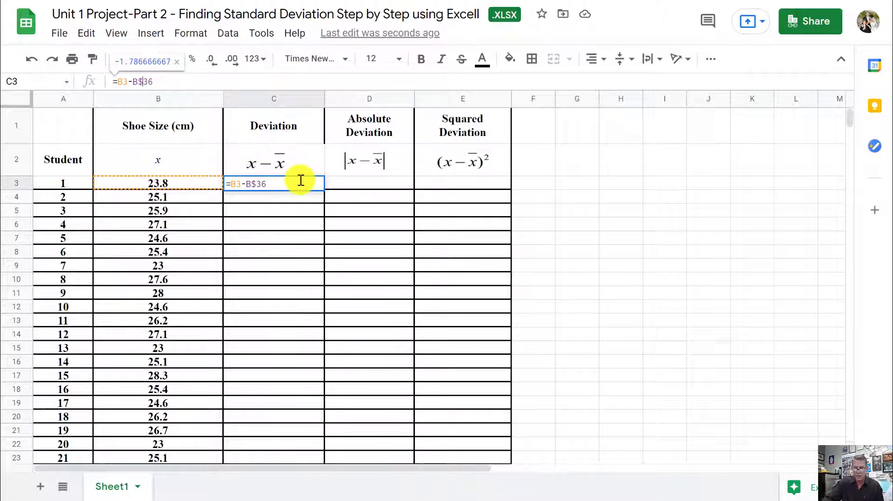
key(Return)
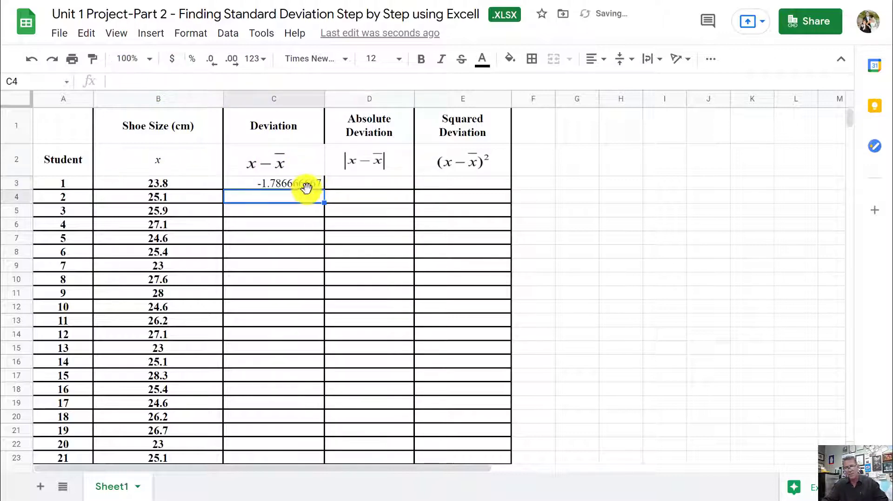
click(311, 181)
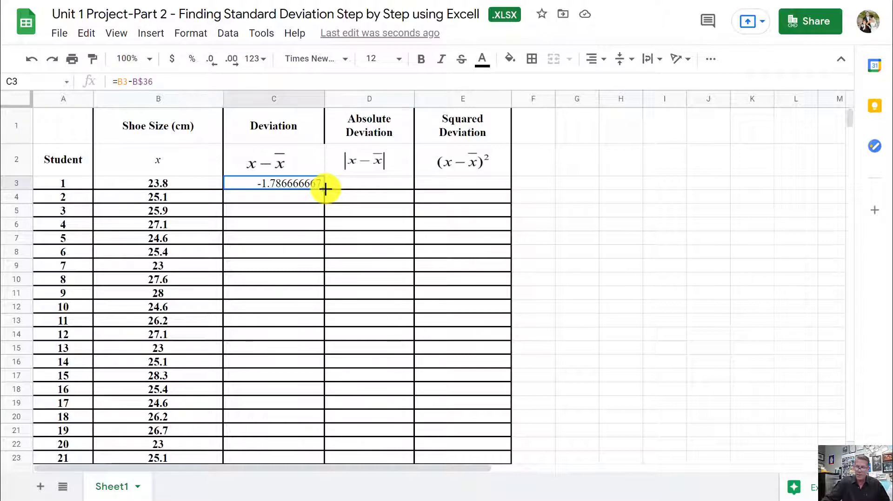
- Copy C3's locked deviation formula down the Deviation column through C32
drag(325, 188, 320, 347)
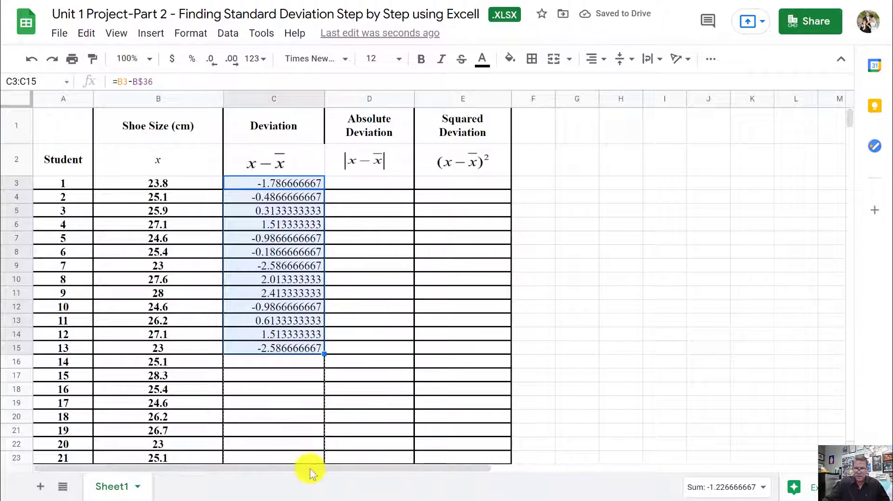
scroll(310, 469, down, 3)
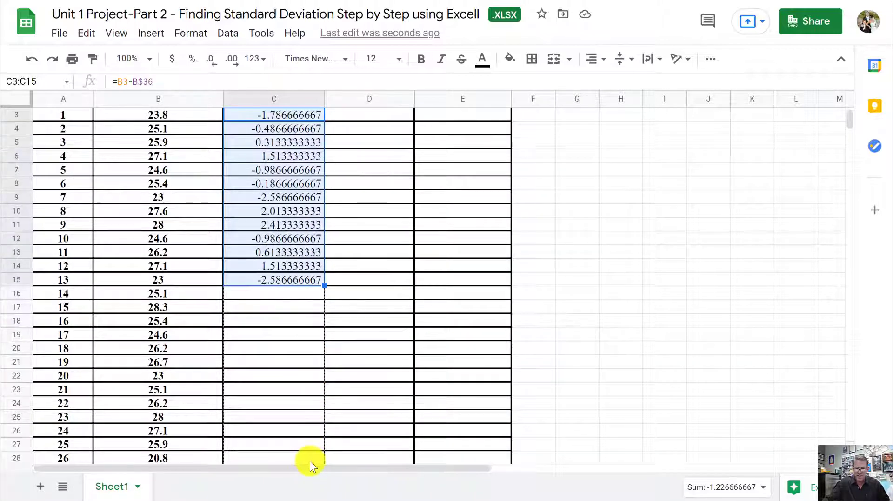
scroll(311, 465, down, 1)
scroll(308, 464, down, 4)
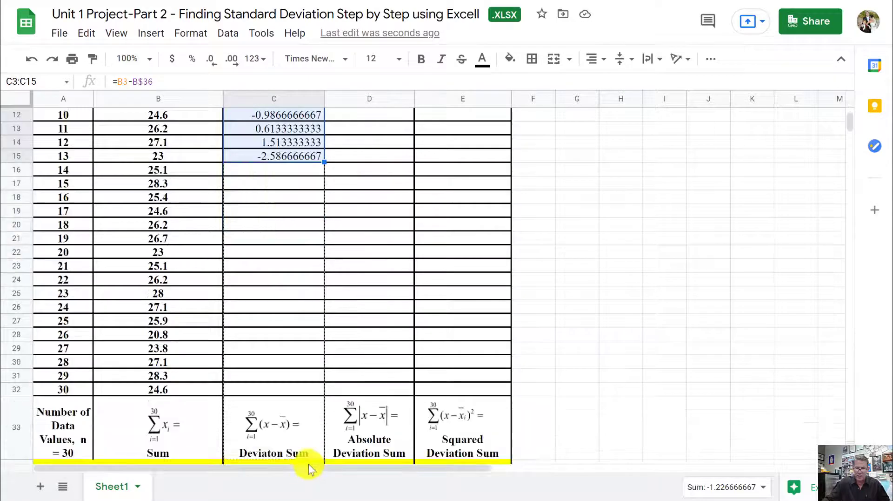
shift+click(309, 389)
key(ctrl+d)
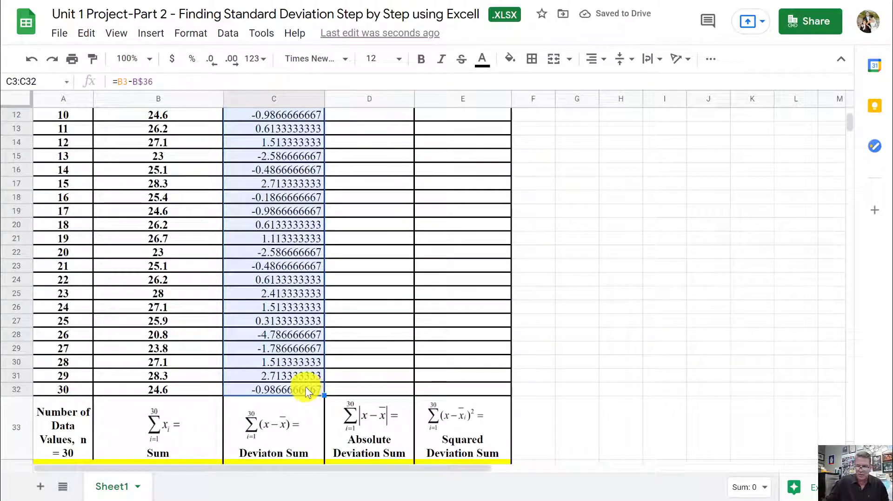
- Compare C3's deviation formula with the first shoe size in B3
click(353, 219)
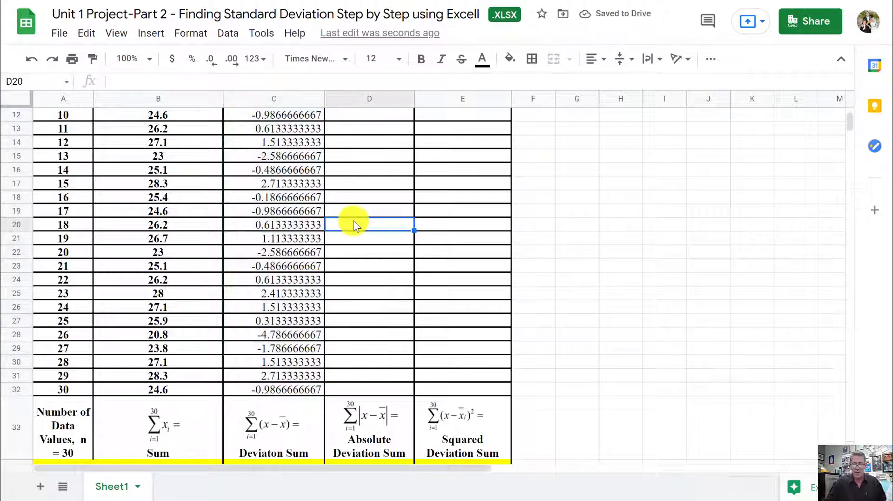
scroll(354, 221, up, 4)
click(297, 148)
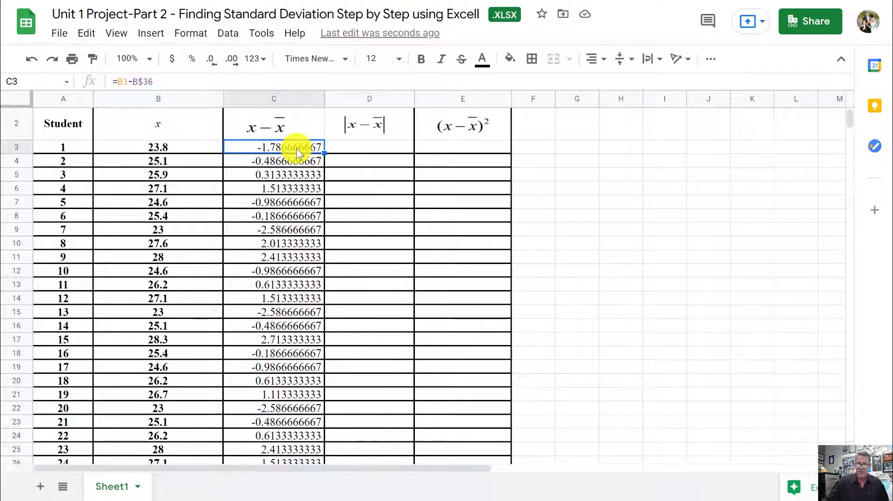
click(179, 149)
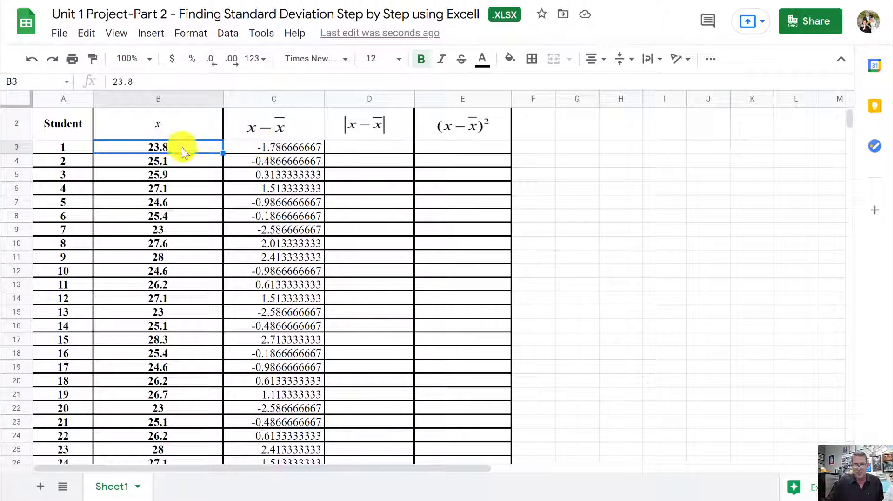
click(242, 147)
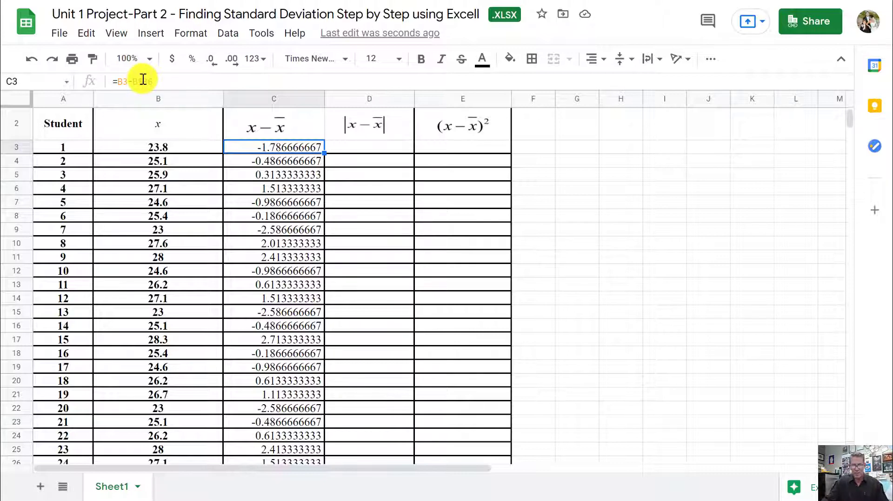
- Undo the deviation fill and remove the $ row lock from C3's mean reference
click(32, 61)
click(31, 61)
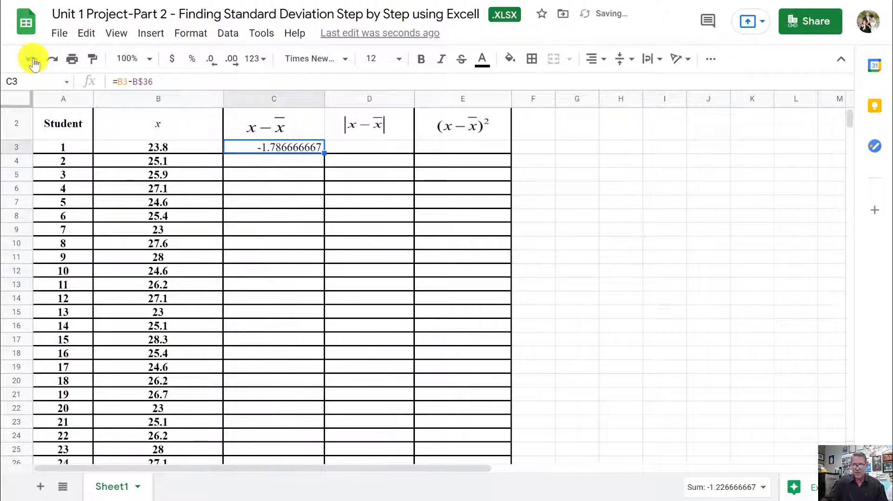
click(287, 159)
click(288, 149)
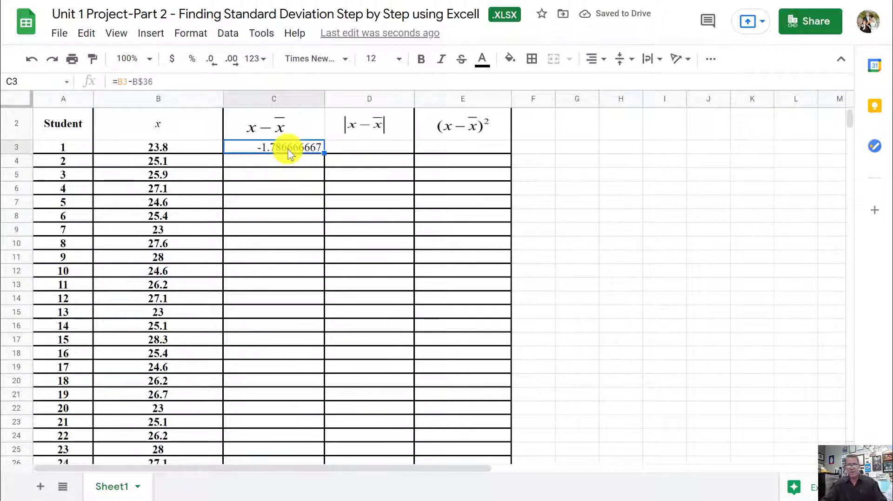
click(143, 81)
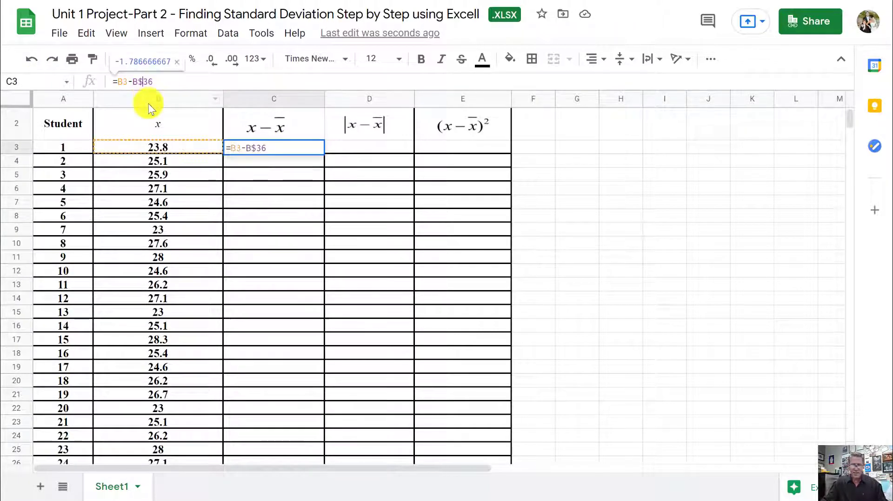
key(BackSpace)
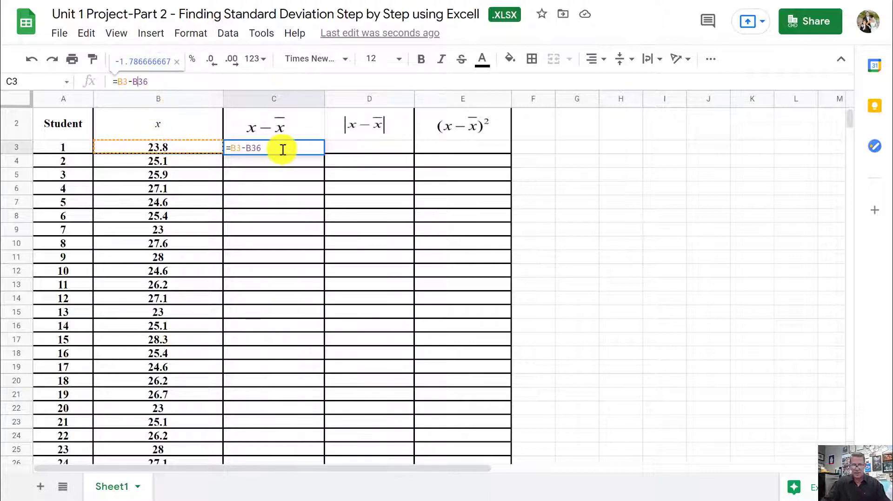
key(Return)
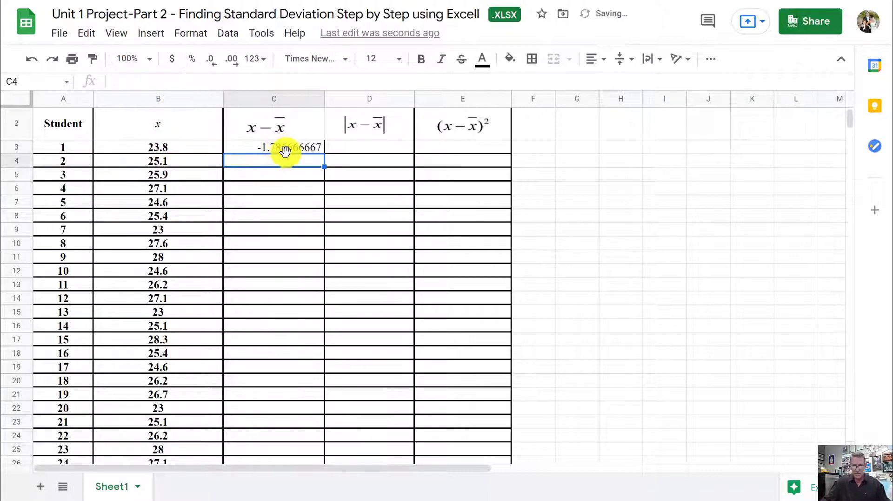
- Copy the unlocked =B3-B36 down to C32, inspect C5's =B5-B38, and glance at Desmos
click(317, 147)
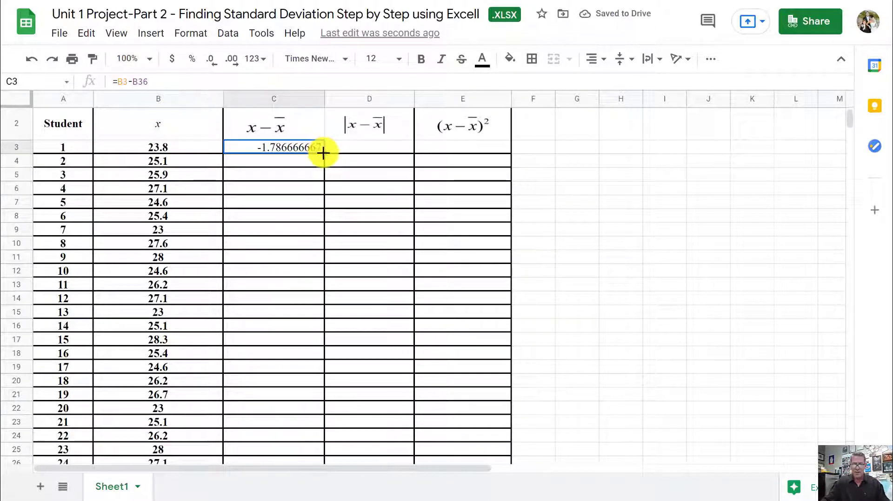
drag(325, 153, 300, 297)
scroll(294, 243, up, 6)
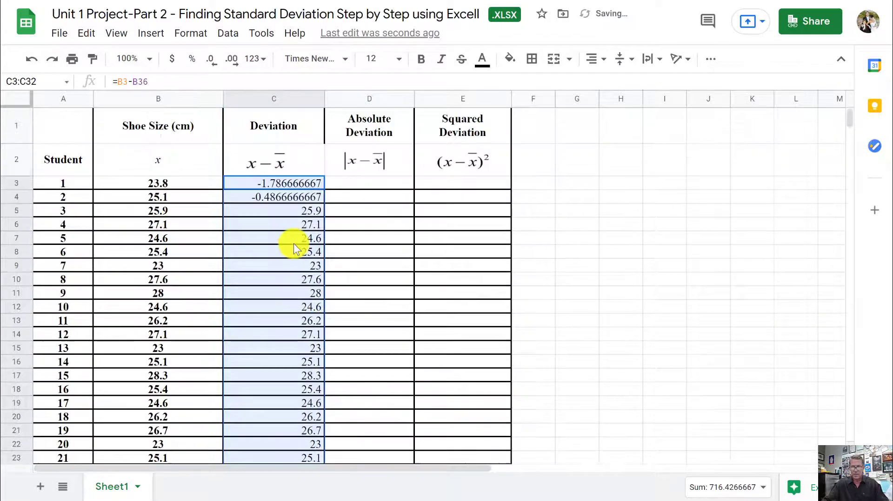
click(295, 210)
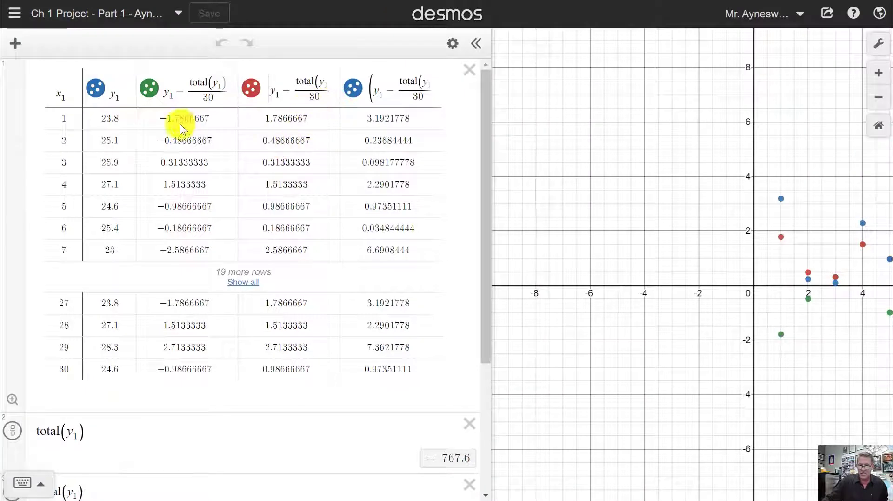
click(181, 128)
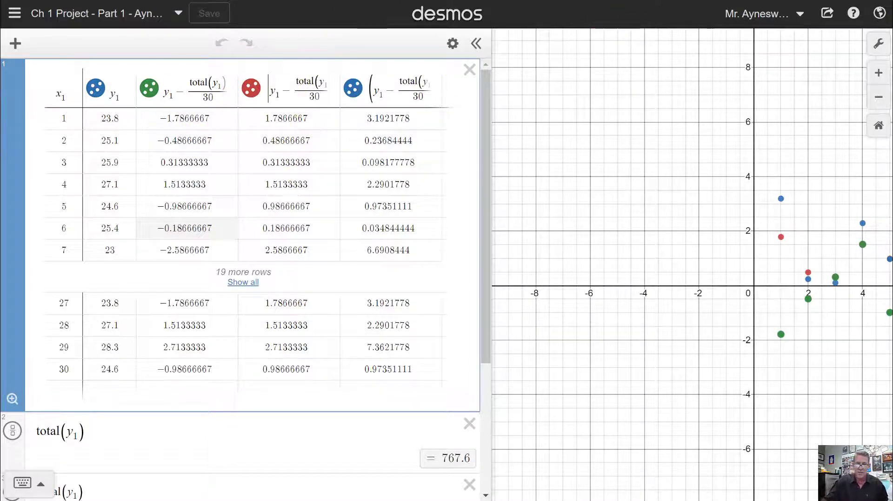
key(ctrl+Tab)
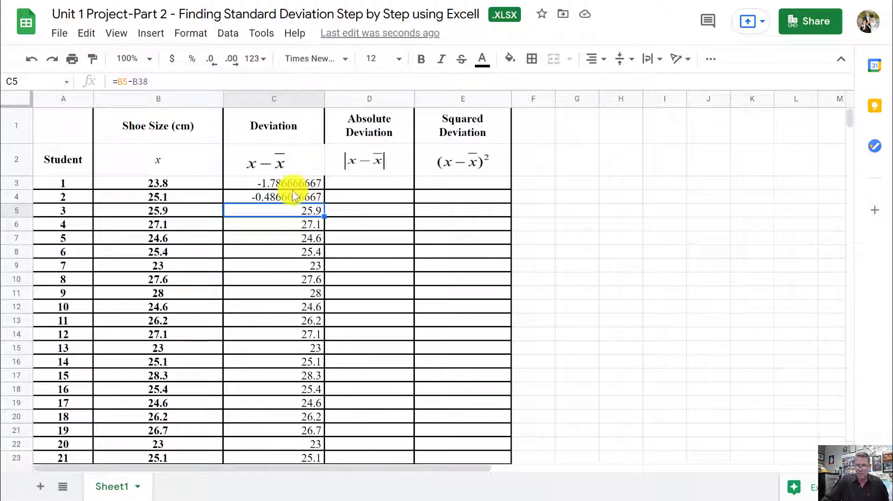
- Undo the wrong fill and restore C3's formula to =B3-B$36
click(28, 64)
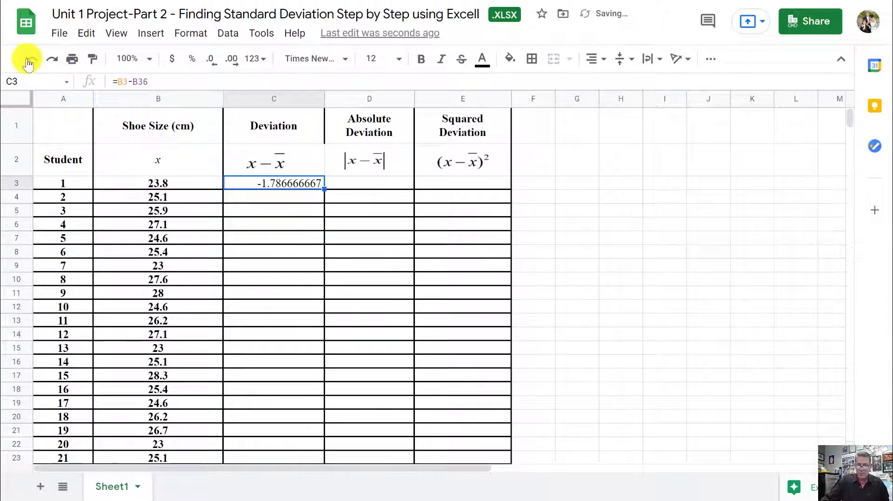
click(140, 81)
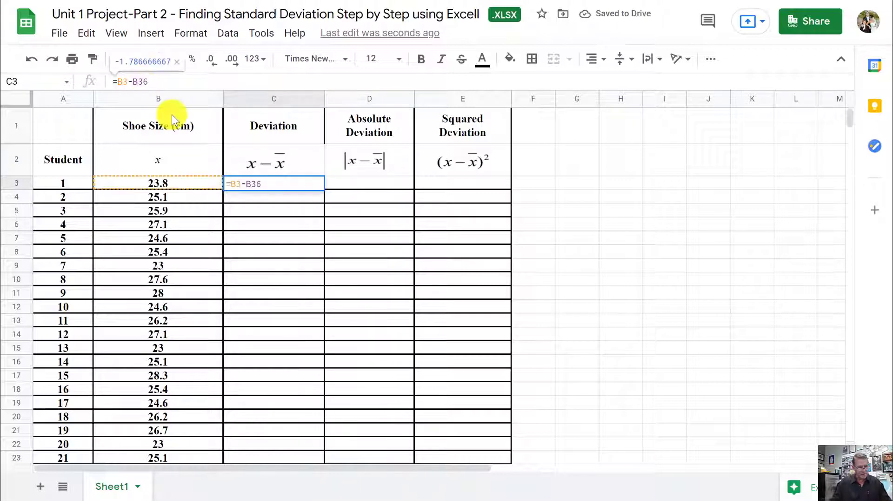
text($)
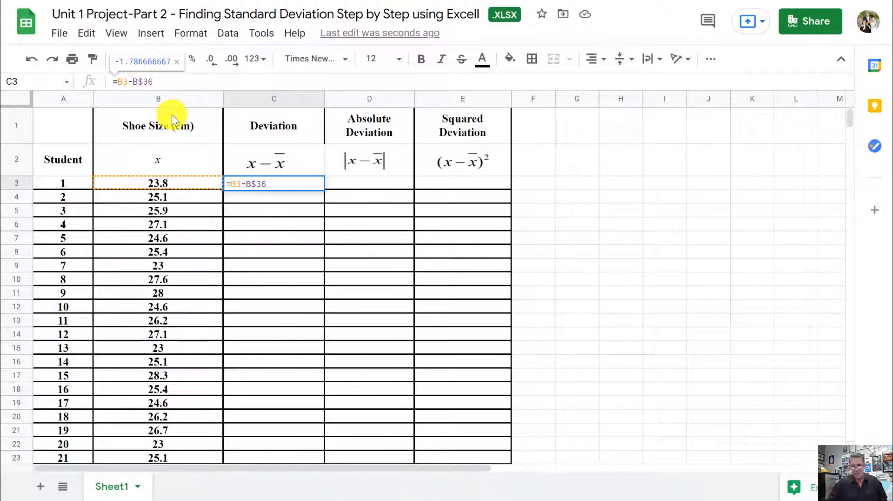
key(Return)
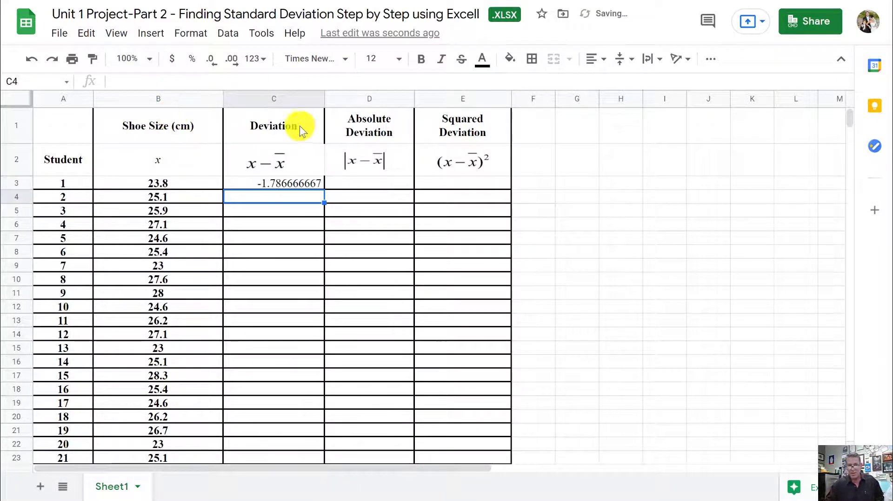
- Copy =B3-B$36 down to C32 so all 30 deviations are correct
click(312, 185)
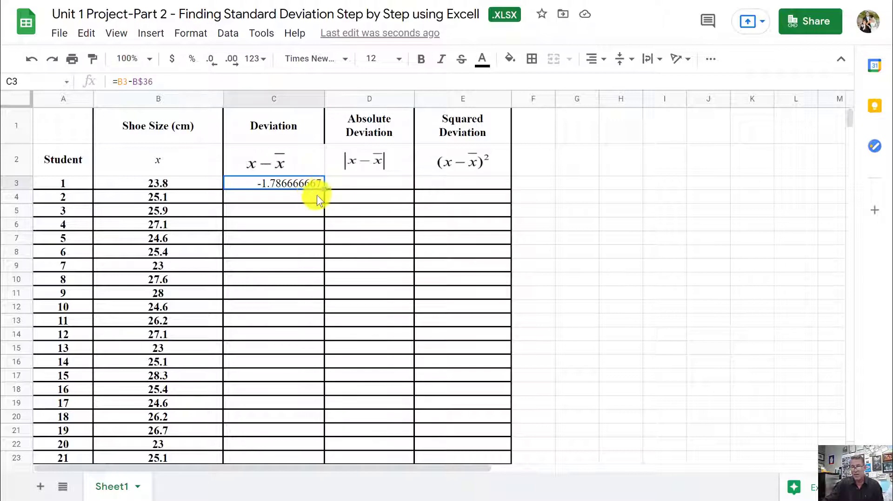
drag(325, 190, 313, 368)
scroll(345, 265, up, 4)
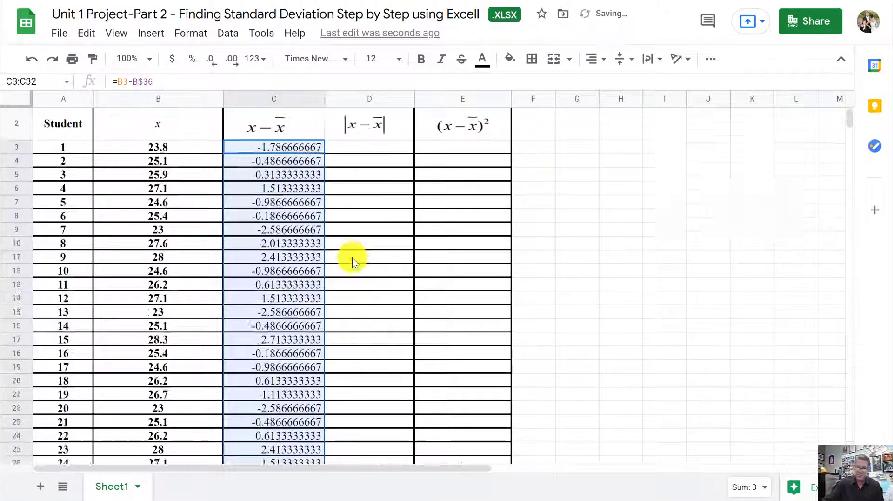
scroll(352, 258, up, 1)
click(365, 185)
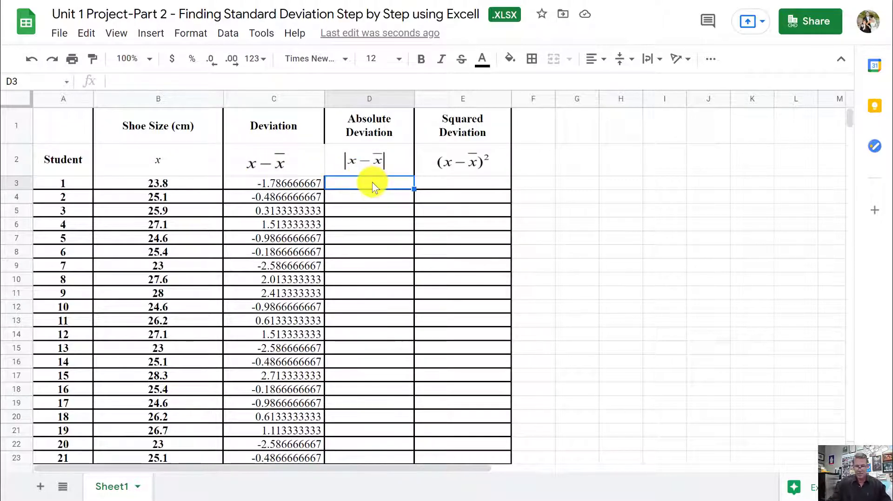
- Enter =abs(C3) in D3 and copy it down to D32
text(=abs)
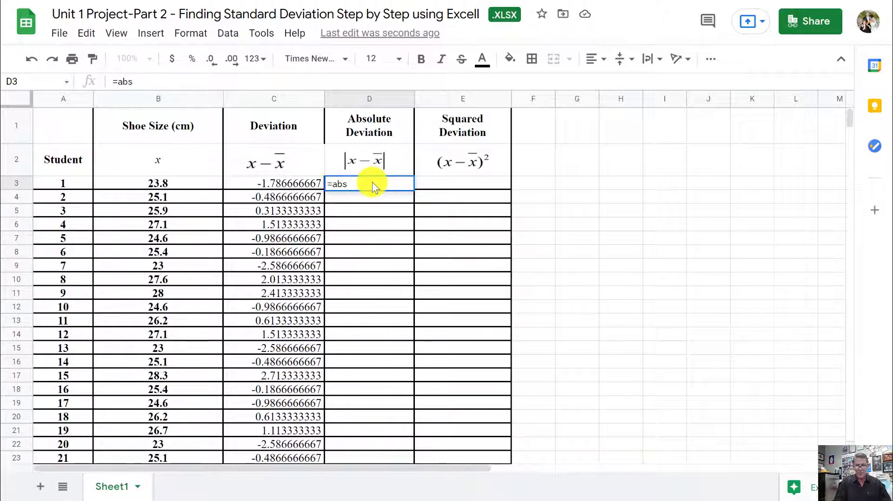
text(()
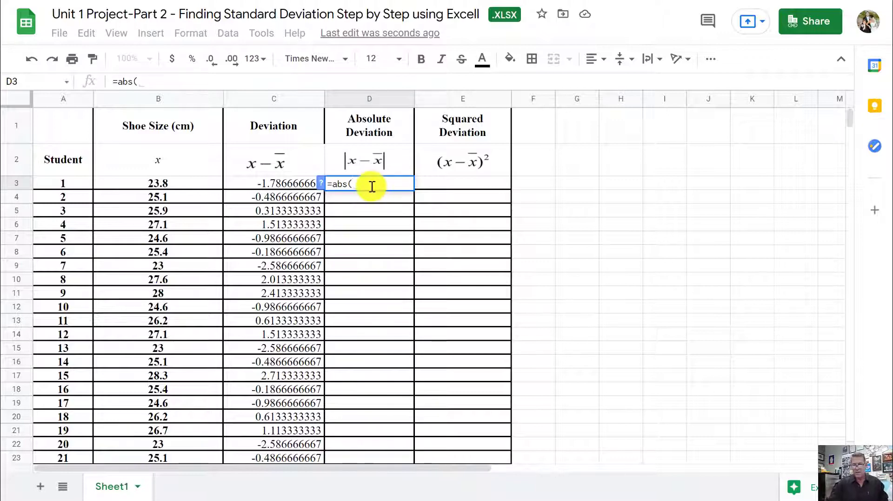
click(286, 181)
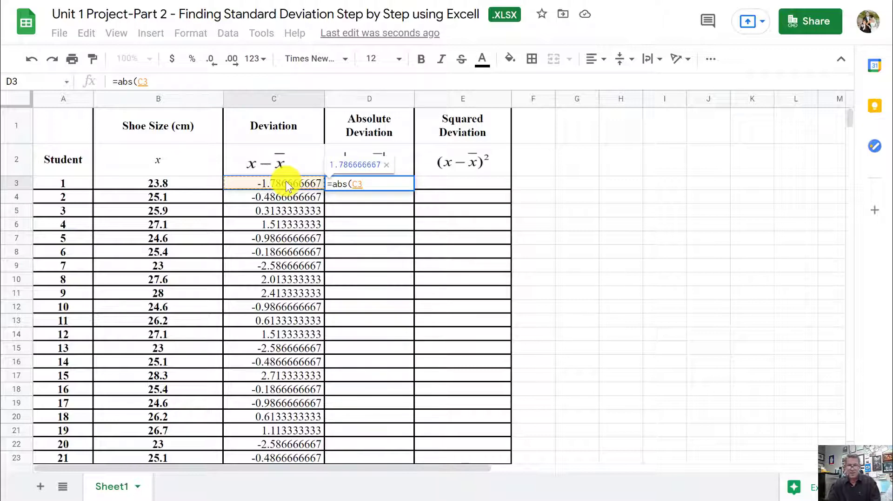
key(Return)
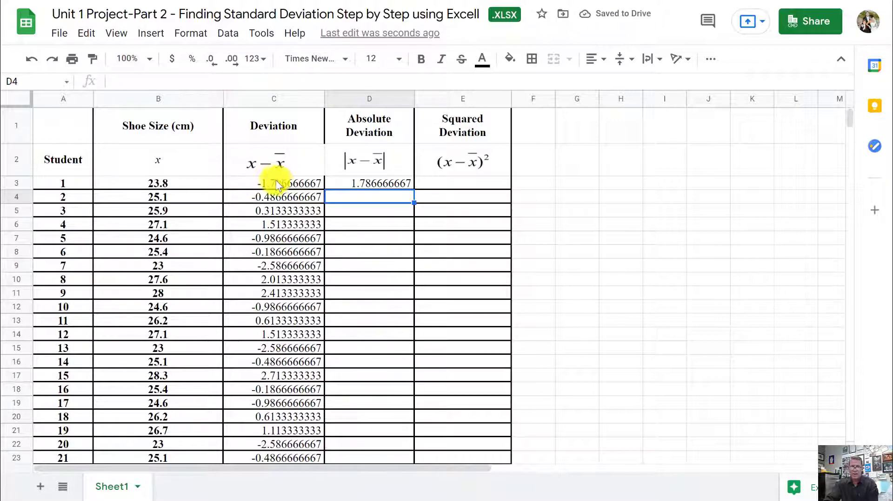
click(383, 183)
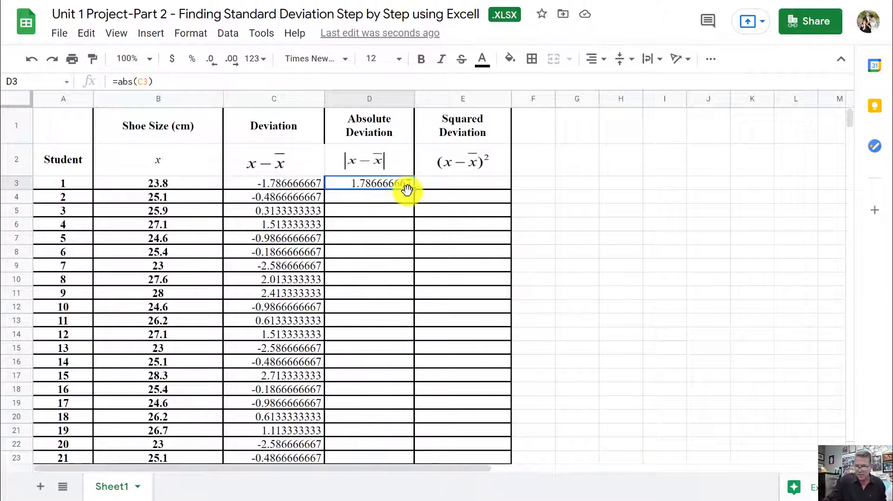
drag(407, 188, 403, 409)
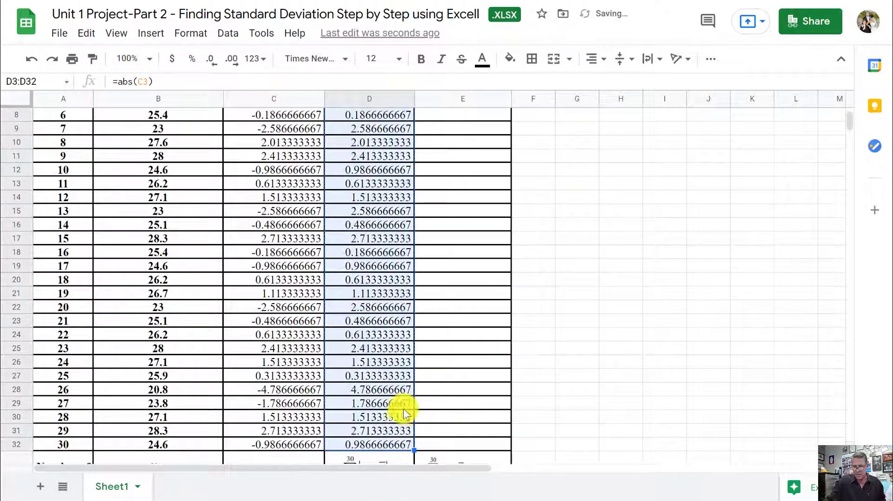
- Compare student 5's deviation with its absolute deviation to verify the copied formulas
scroll(434, 315, up, 3)
click(376, 215)
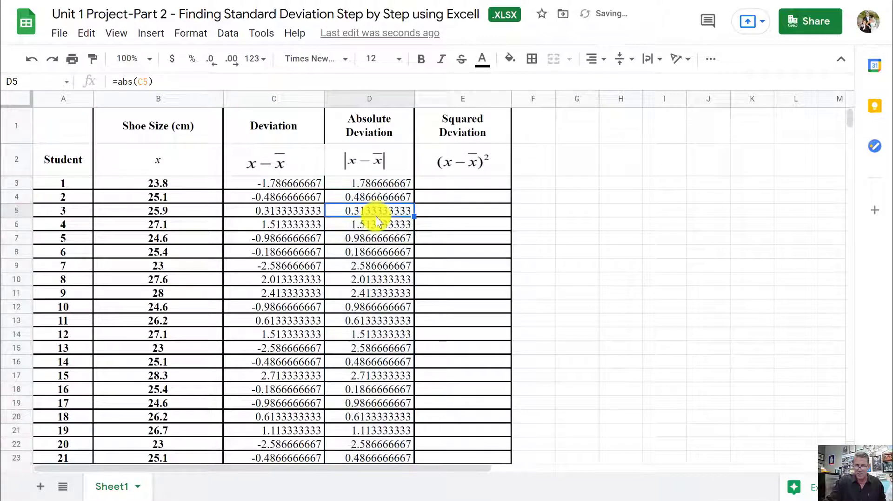
click(298, 239)
click(359, 241)
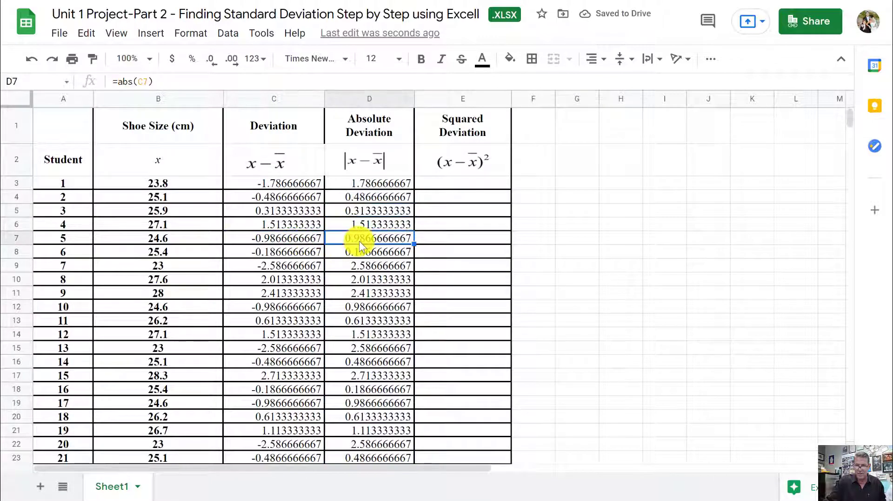
drag(289, 239, 368, 243)
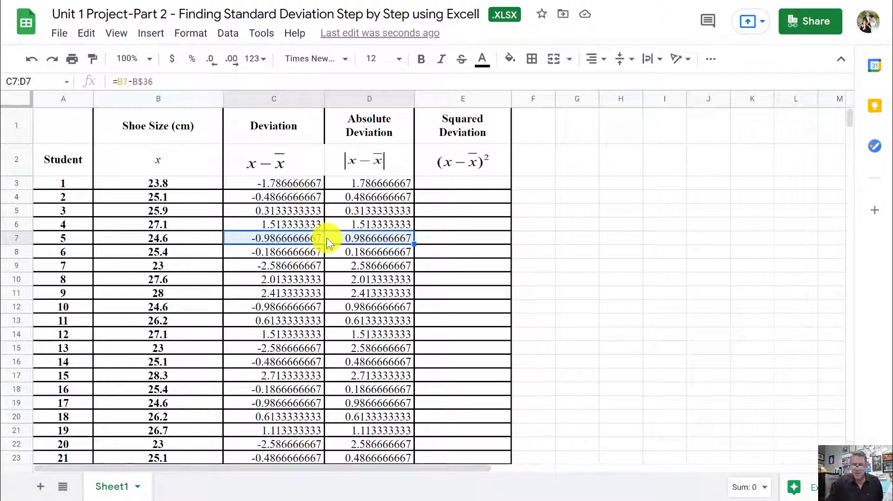
click(448, 184)
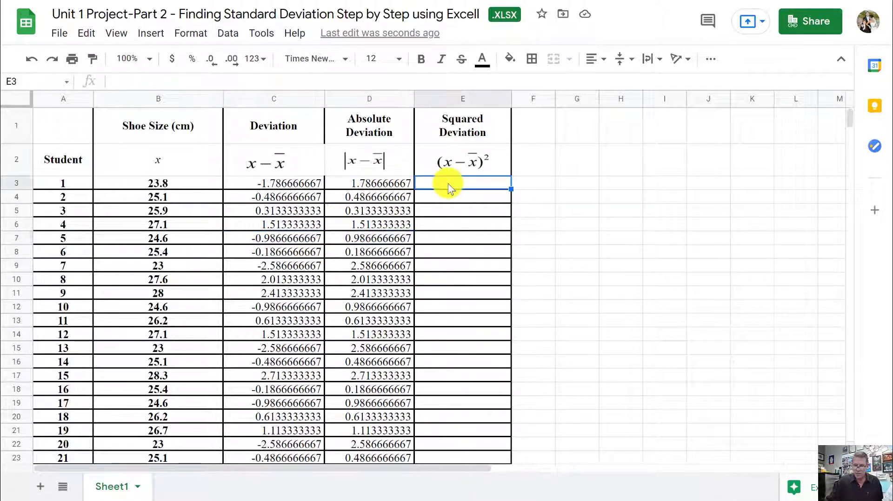
- Enter =(C3)^2 in E3 and copy it down to E32
text(=)
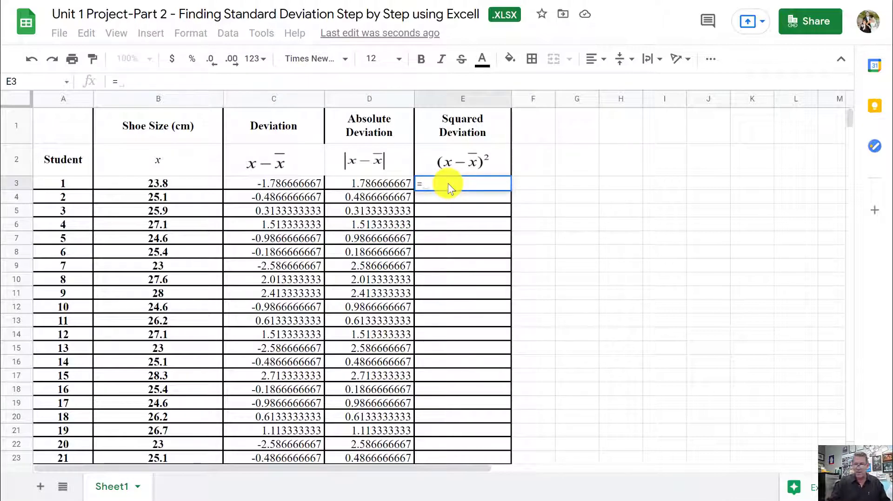
text(()
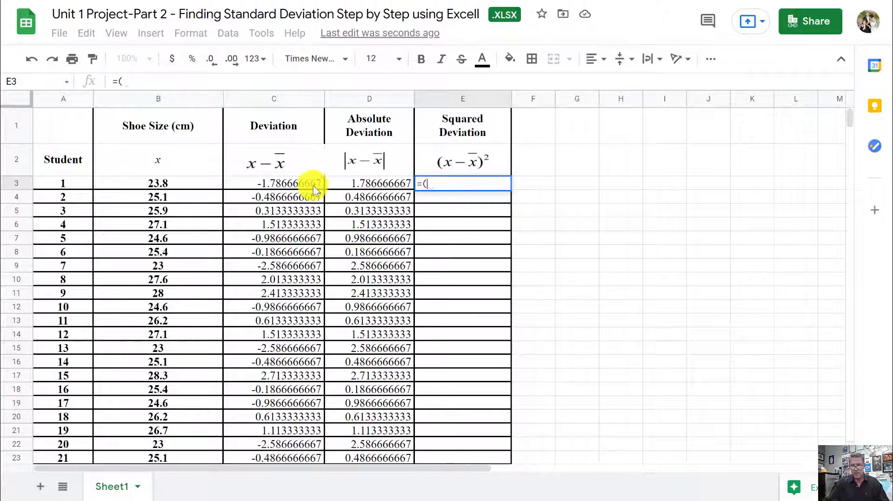
click(300, 183)
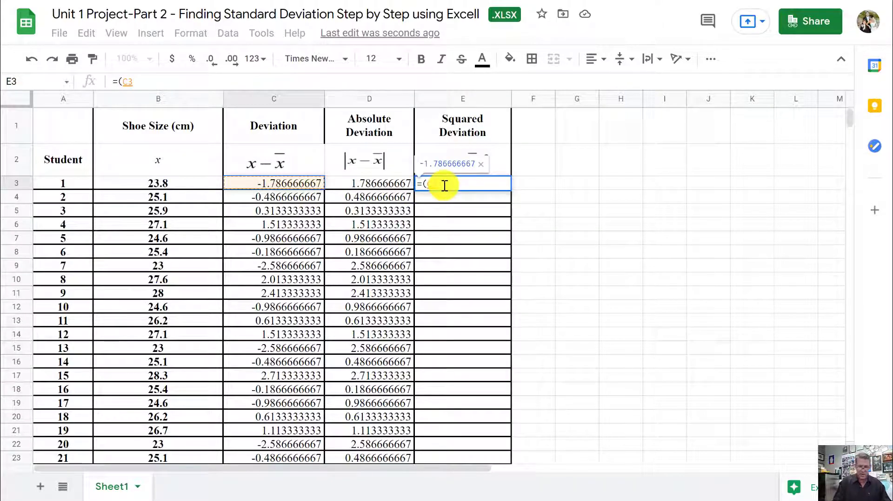
text())
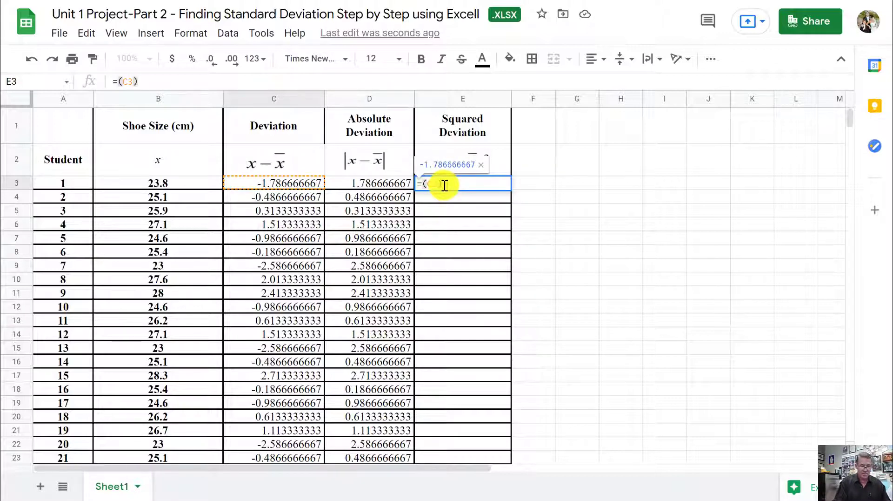
text(^)
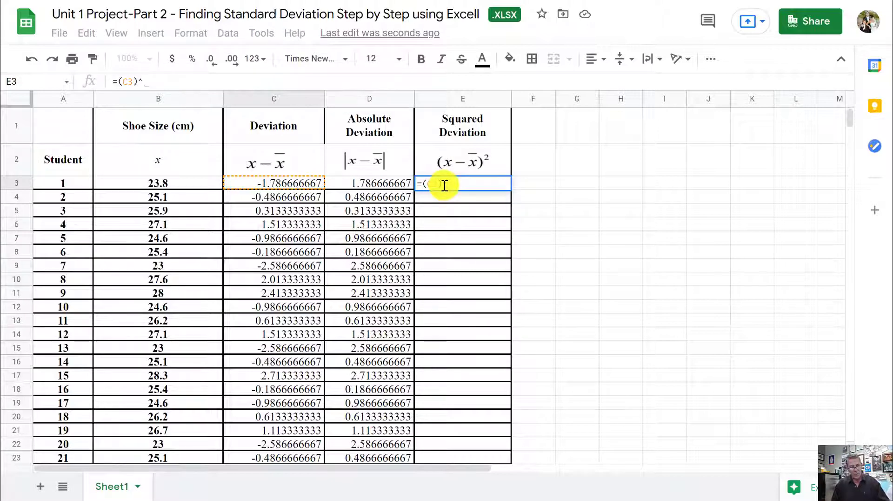
text(2)
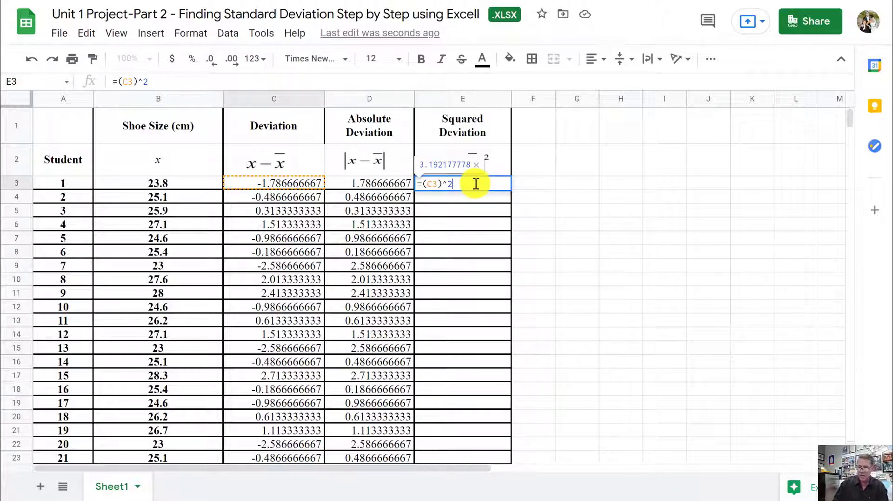
key(Return)
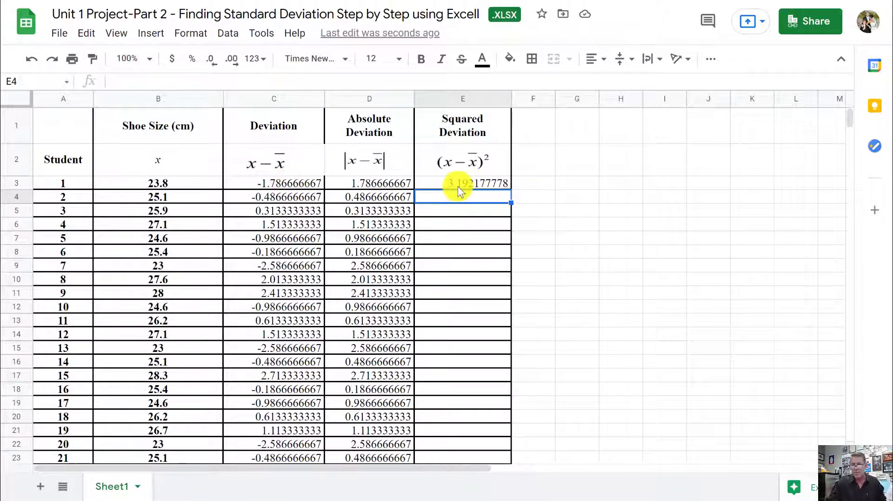
click(474, 183)
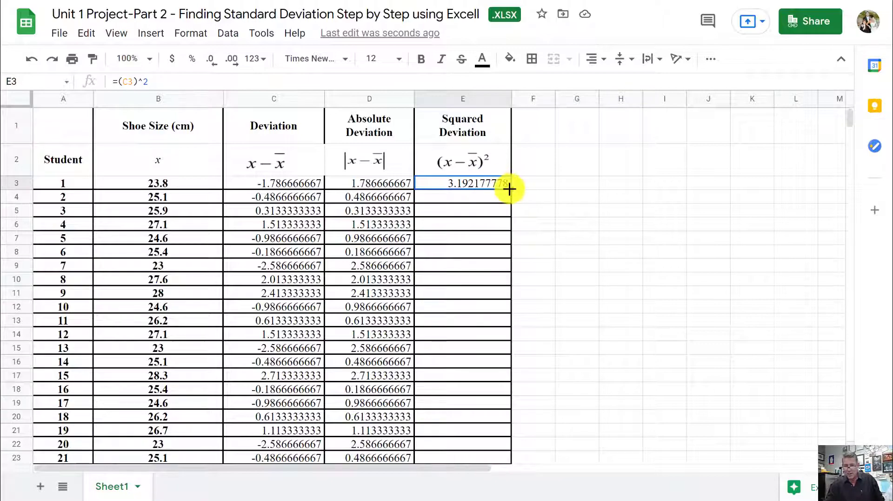
drag(507, 278, 501, 390)
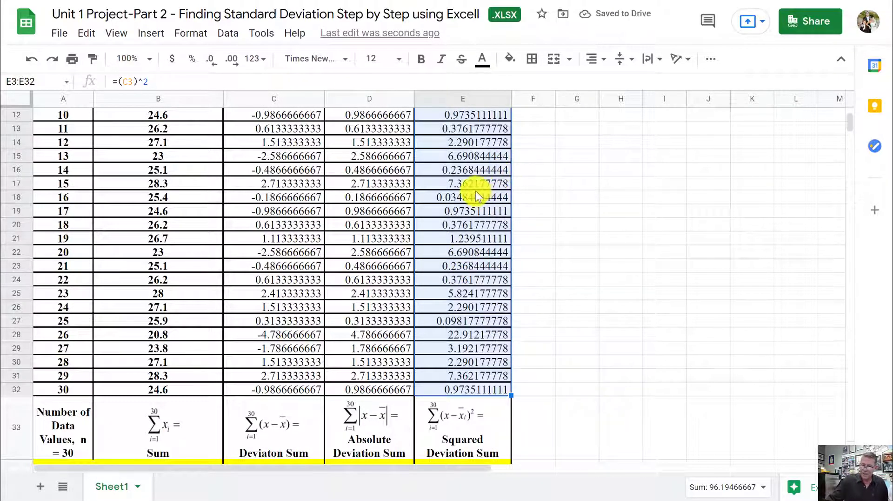
- Check student 8's squared deviation formula, then move down to the Deviation Sum cell C34
scroll(476, 191, up, 5)
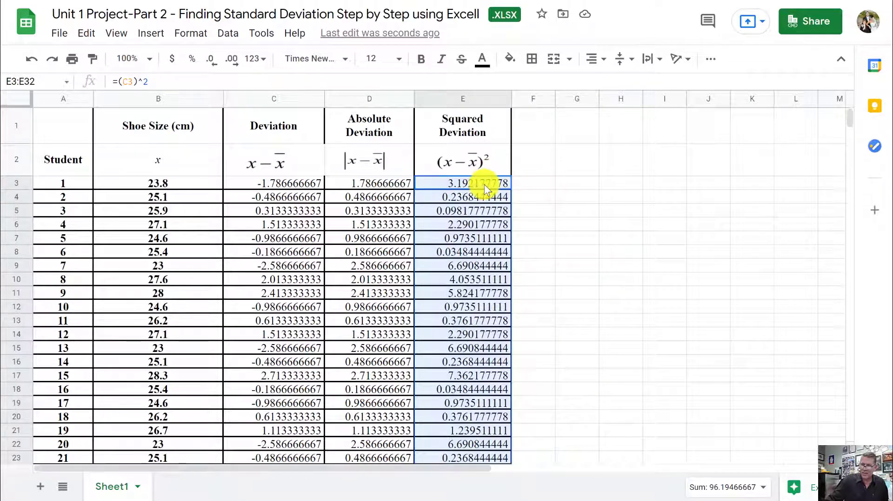
click(485, 184)
click(480, 280)
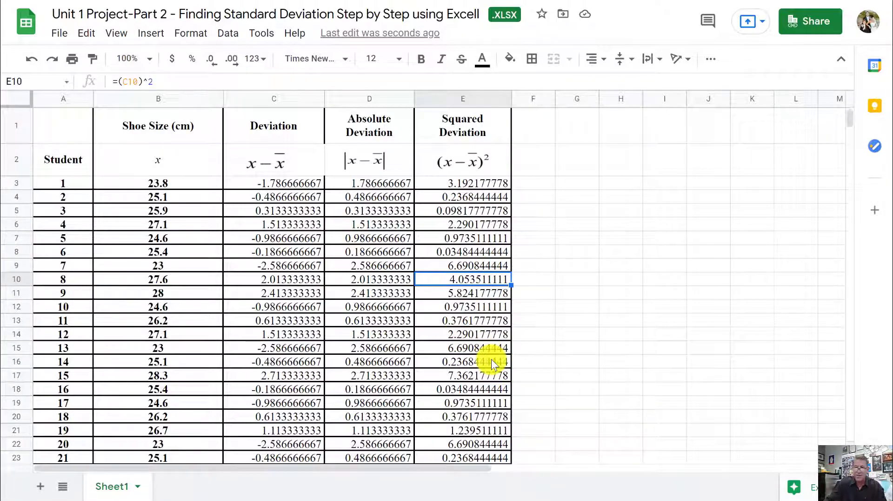
scroll(491, 359, down, 5)
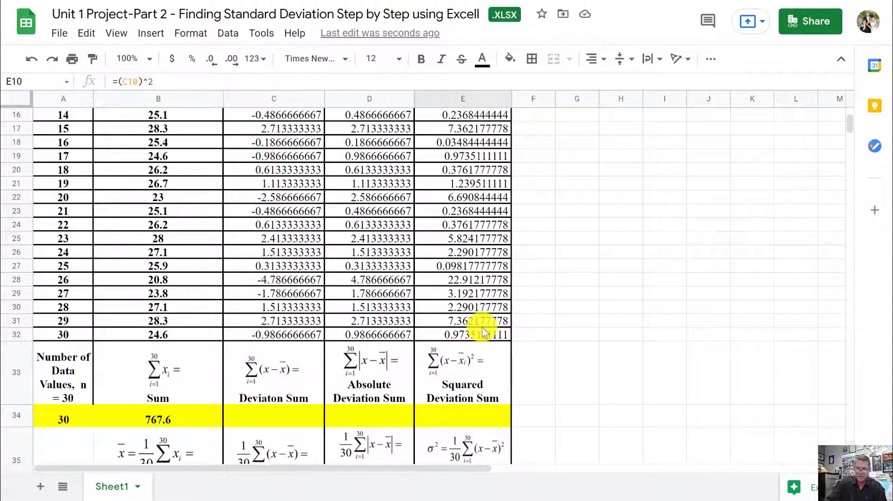
scroll(484, 325, down, 3)
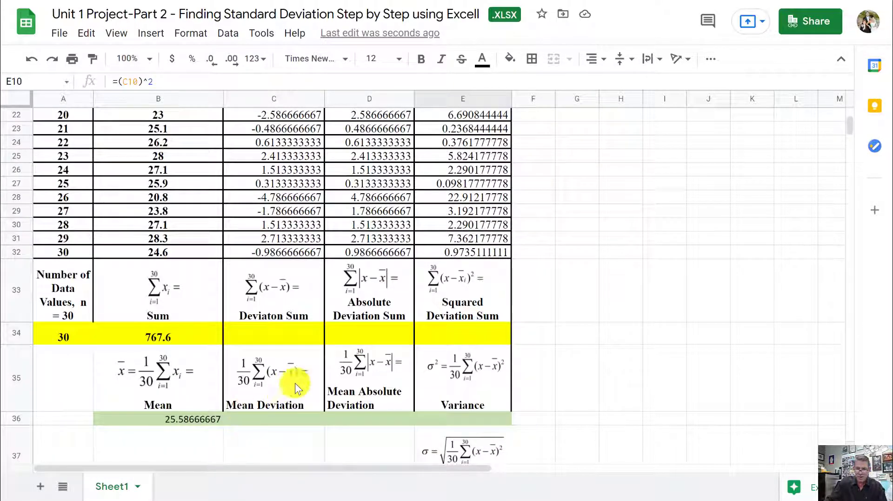
click(279, 336)
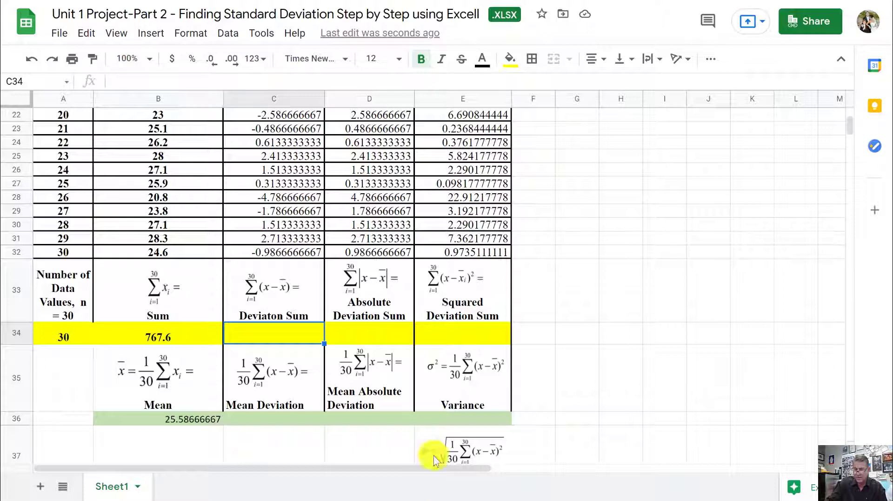
- In Desmos, check that total(y1 − total(y1)/30) evaluates to 0
key(ctrl+Tab)
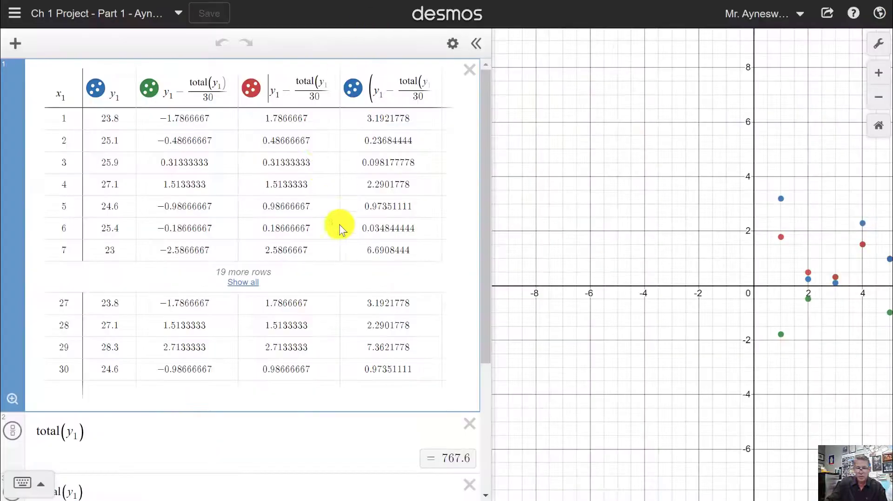
scroll(251, 381, down, 4)
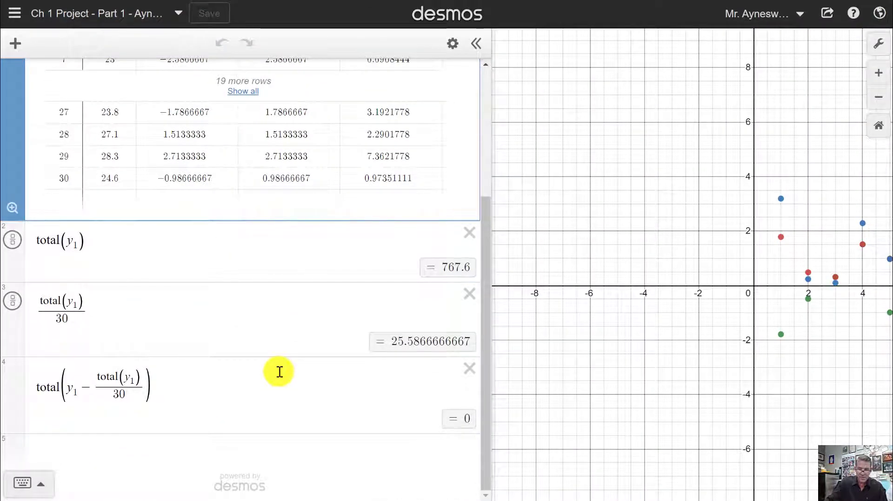
click(167, 378)
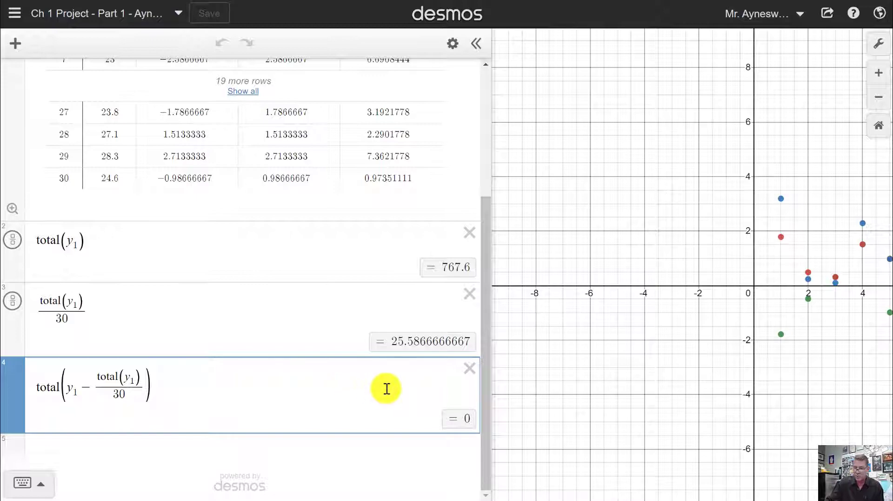
scroll(325, 216, up, 2)
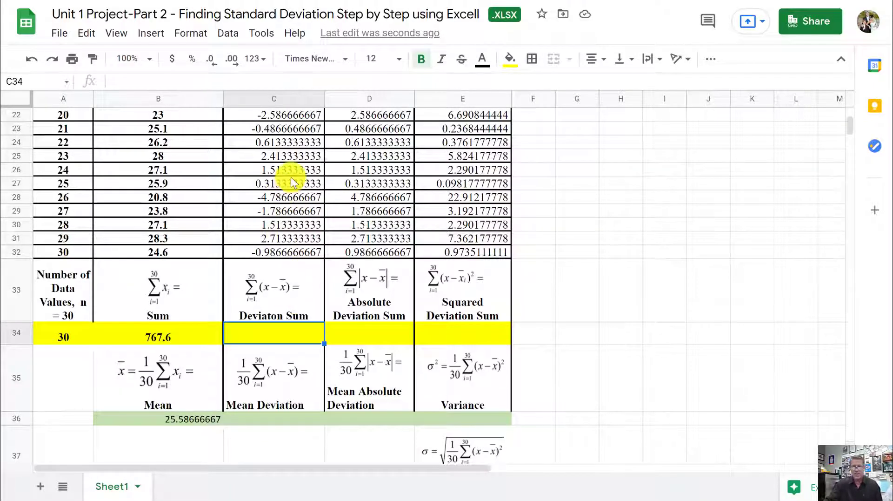
- Select the deviations C3:C32 to preview their total
click(292, 170)
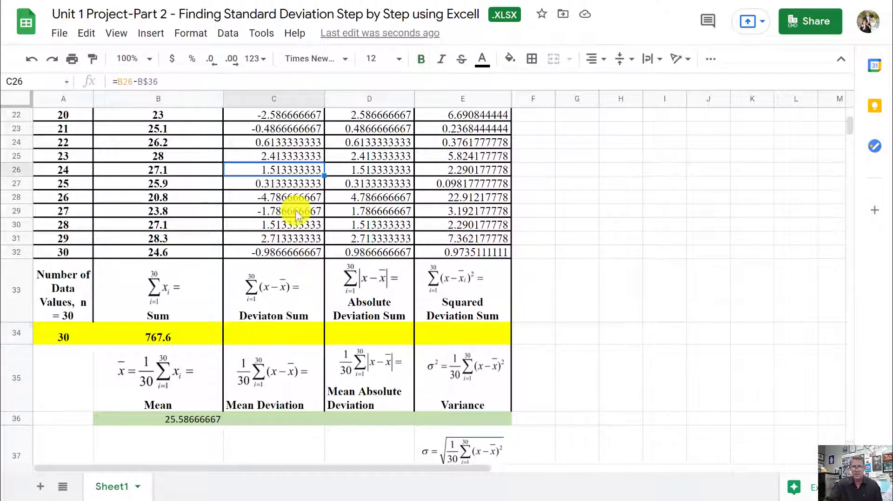
scroll(300, 215, up, 7)
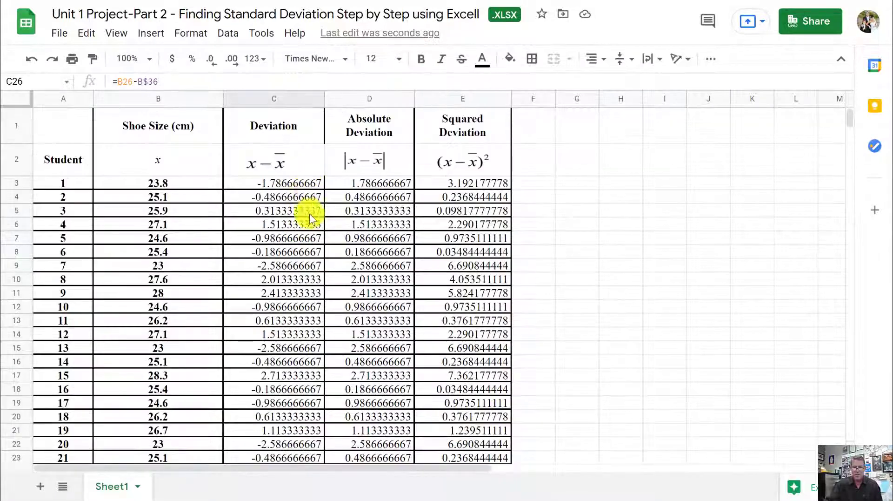
drag(298, 183, 305, 394)
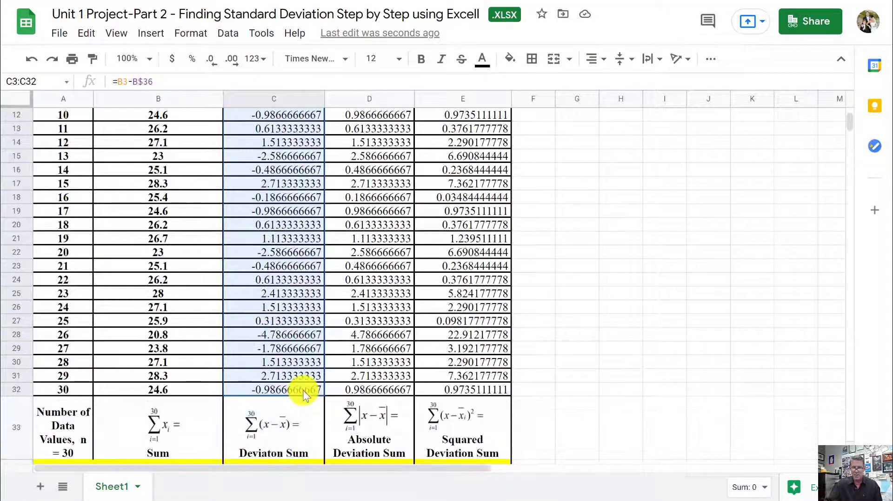
scroll(310, 247, down, 4)
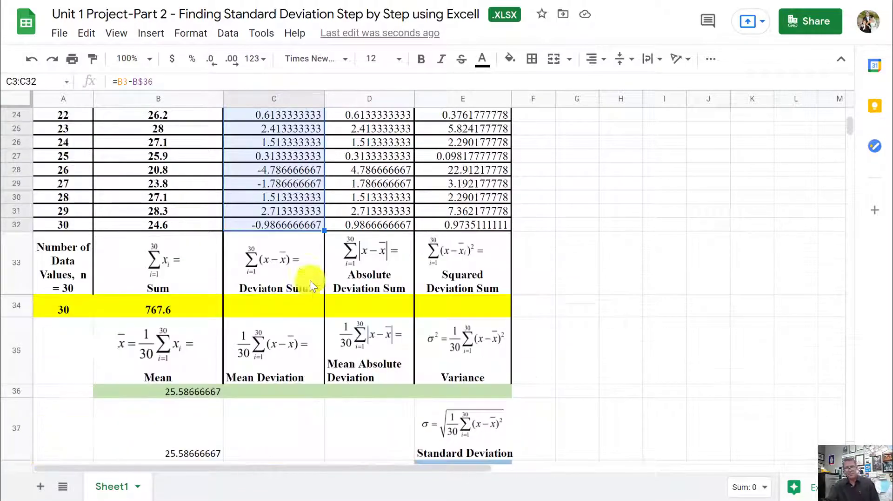
- Enter =sum(C3:C32) in C34, giving a deviation sum of 0
click(303, 305)
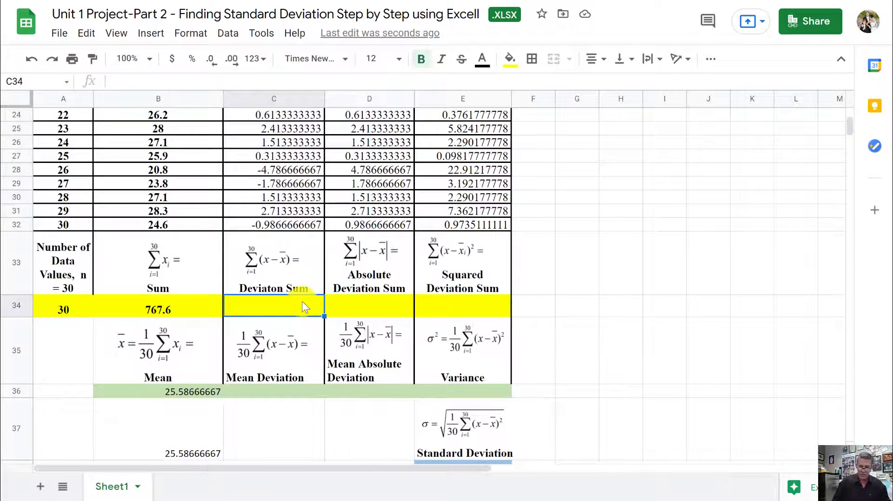
text(=sum)
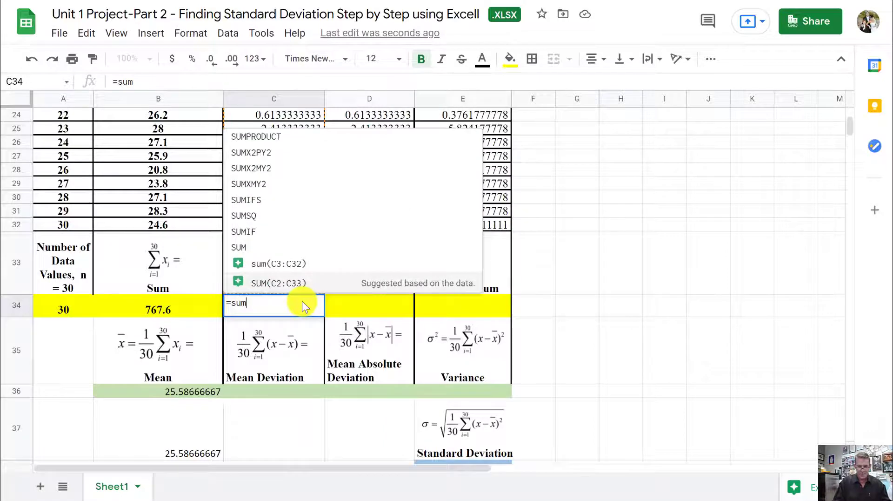
text(()
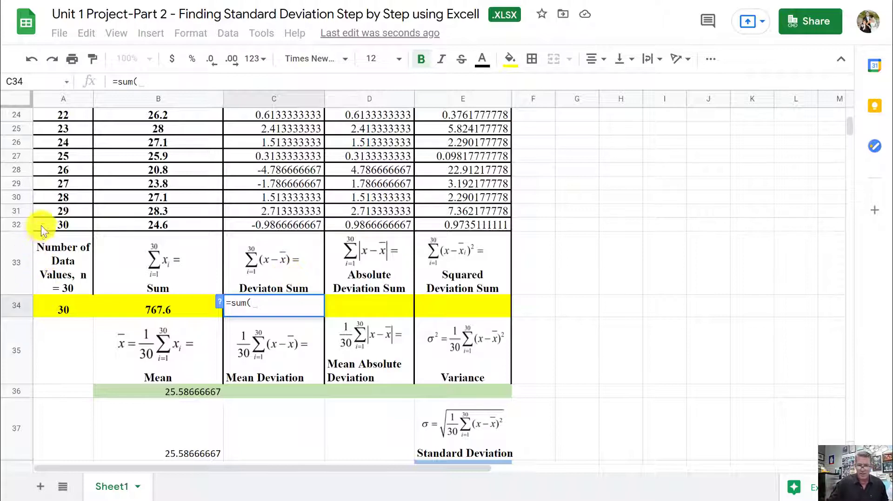
scroll(283, 193, up, 8)
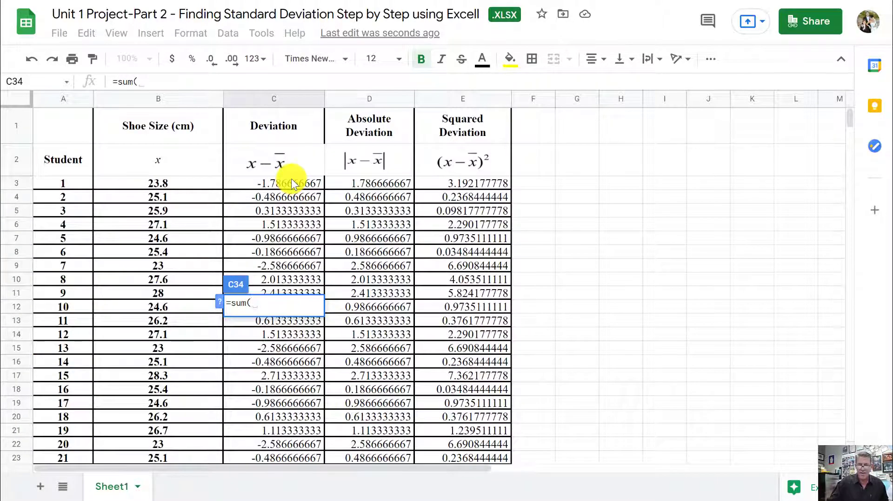
drag(291, 179, 298, 288)
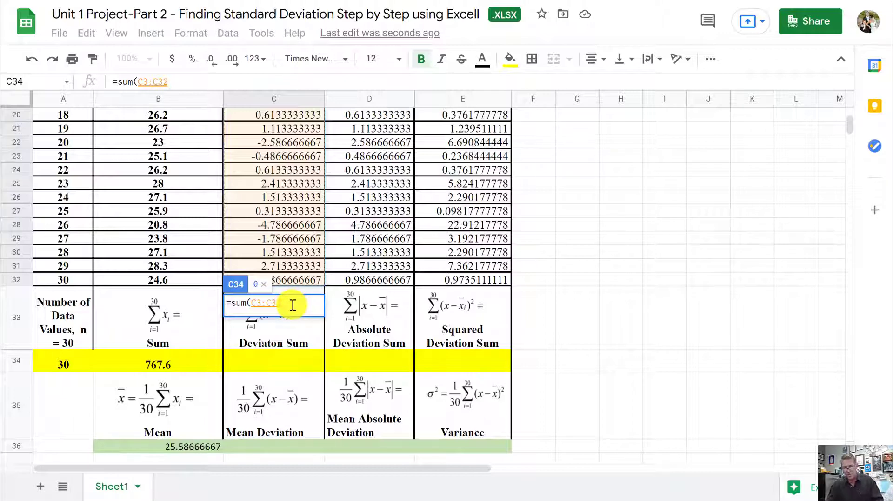
key(Return)
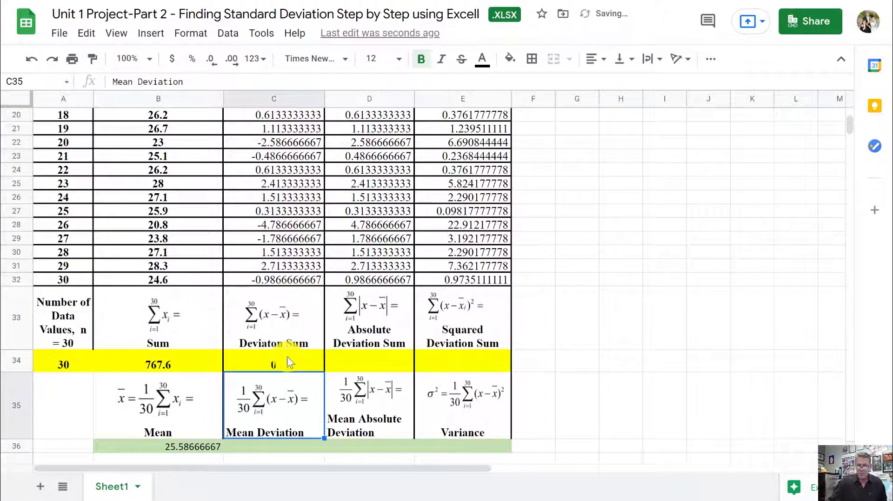
click(300, 319)
click(314, 334)
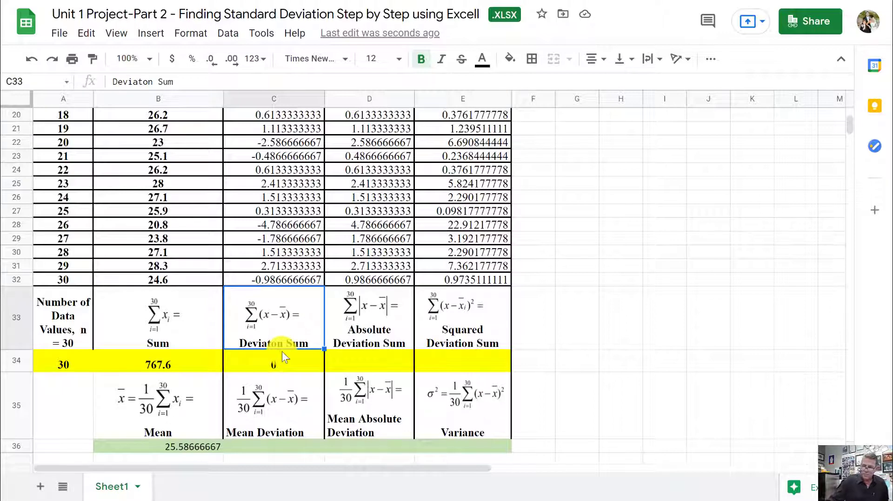
scroll(326, 384, down, 2)
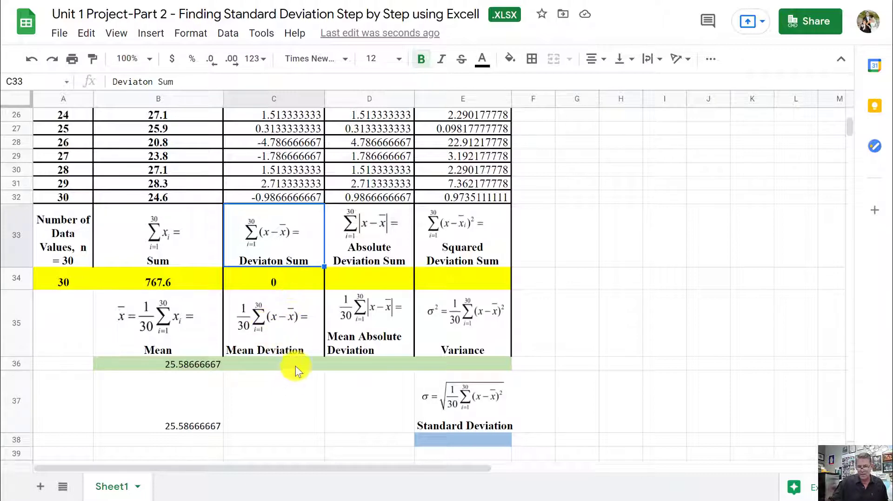
- Enter =C34/30 in C36 so the mean deviation shows 0
click(301, 365)
text(=)
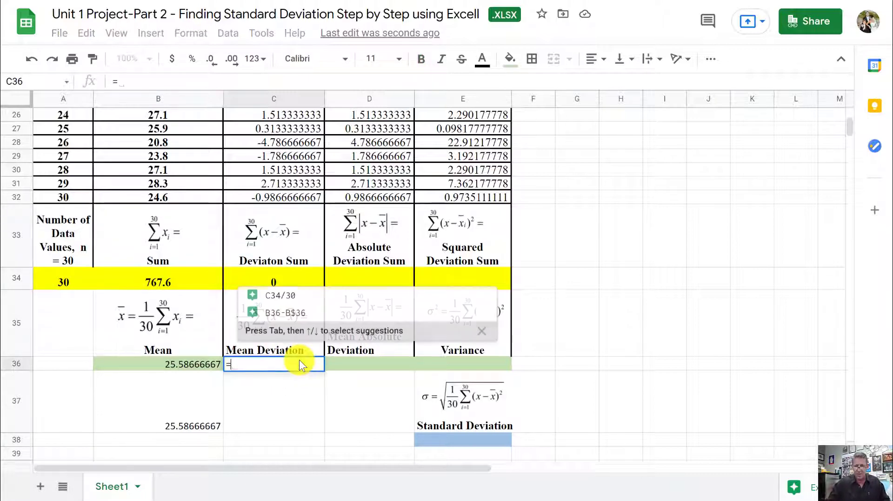
click(285, 280)
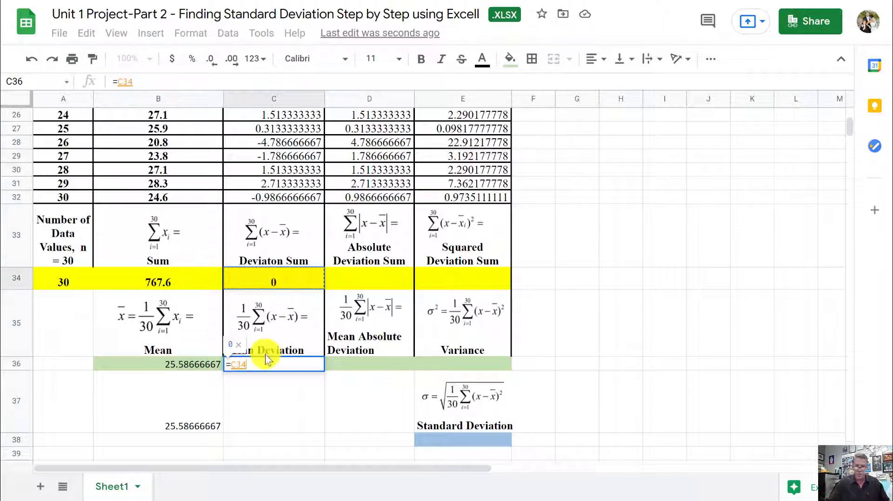
text(/)
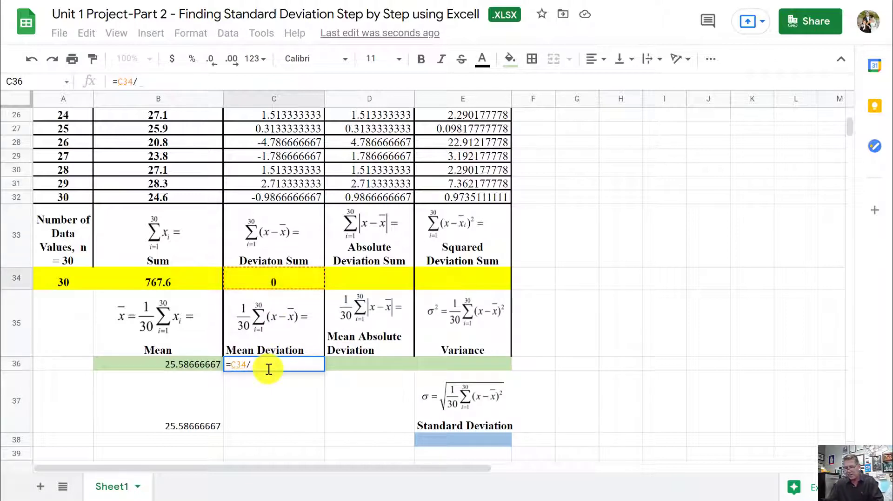
text(30)
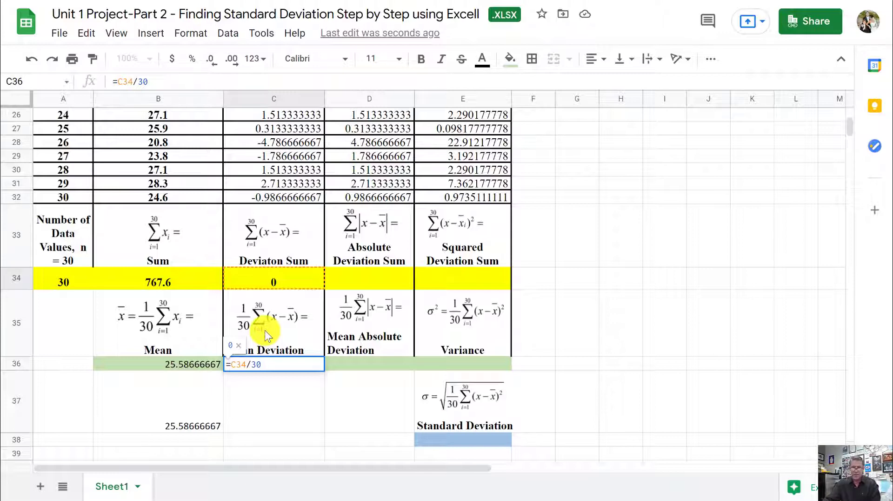
key(Return)
click(663, 275)
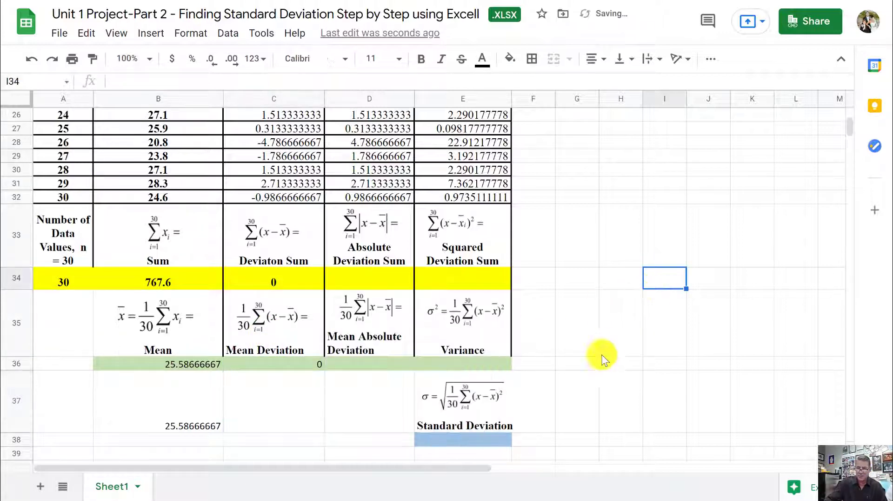
- Enter =sum(D3:D32) in D34, totalling the absolute deviations to 43.8
click(375, 278)
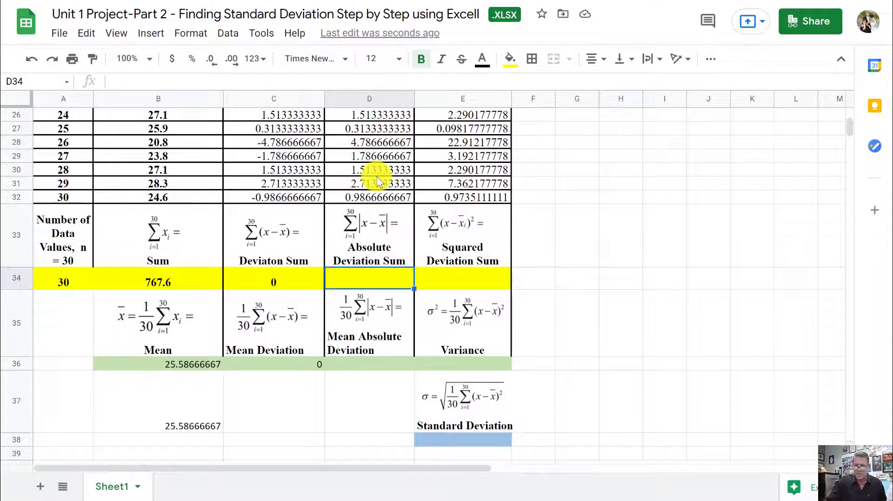
text(=sum()
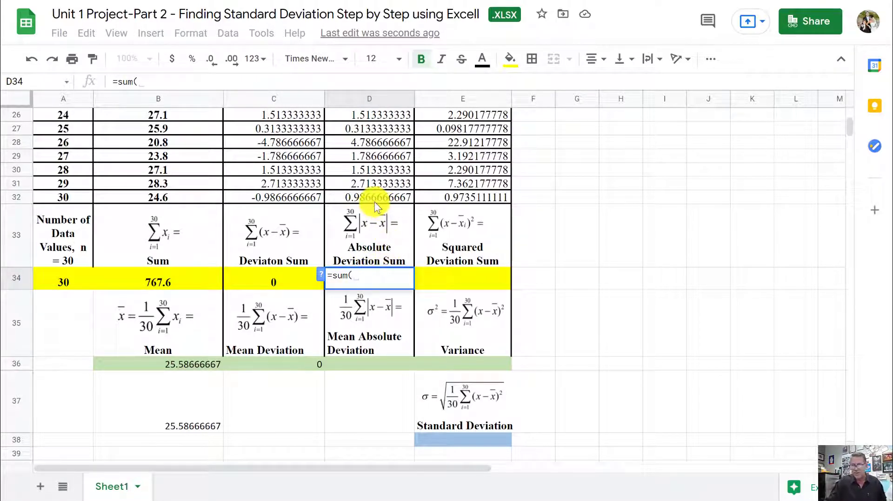
scroll(375, 184, up, 10)
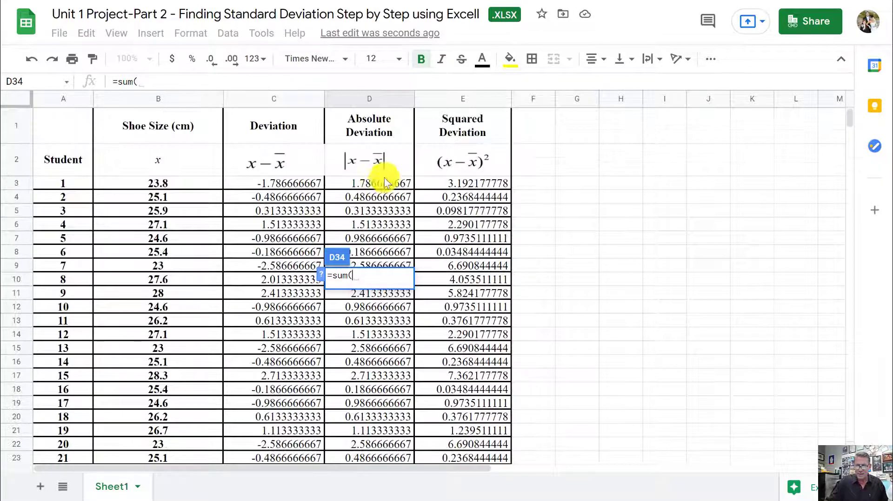
drag(387, 183, 398, 386)
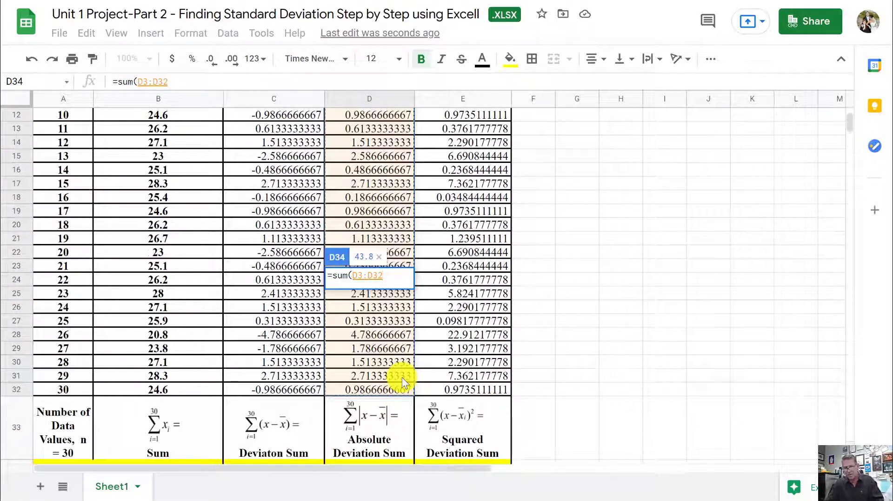
key(Return)
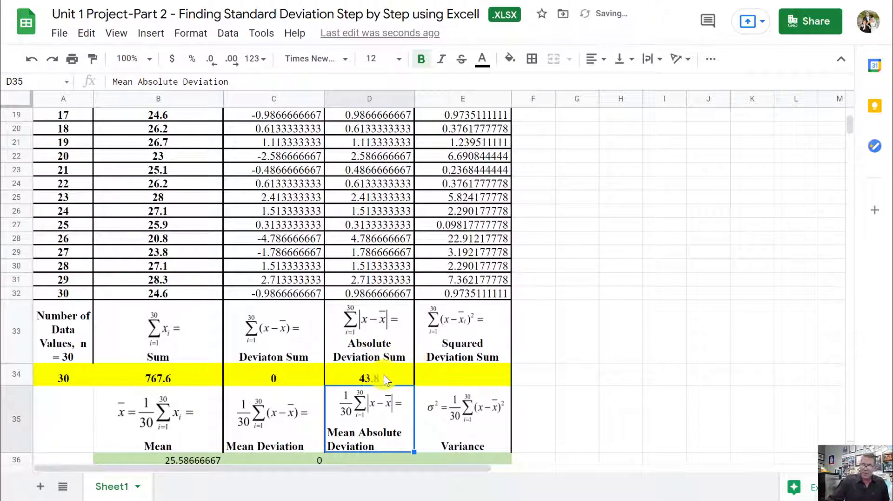
scroll(392, 371, down, 2)
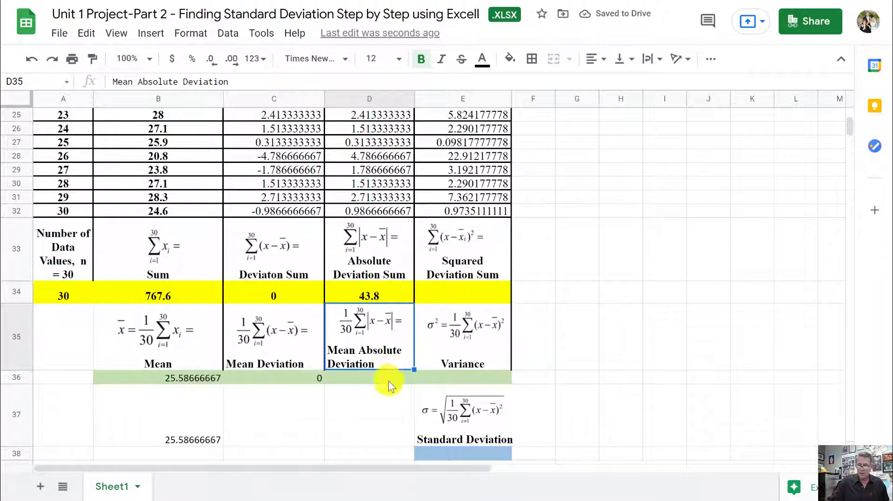
- Enter =D34/30 in D36 for a mean absolute deviation of 1.46
click(392, 375)
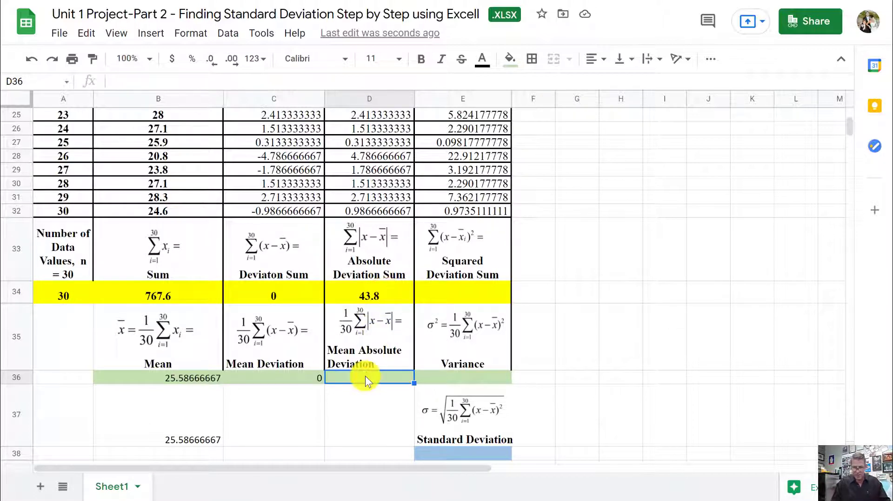
text(=)
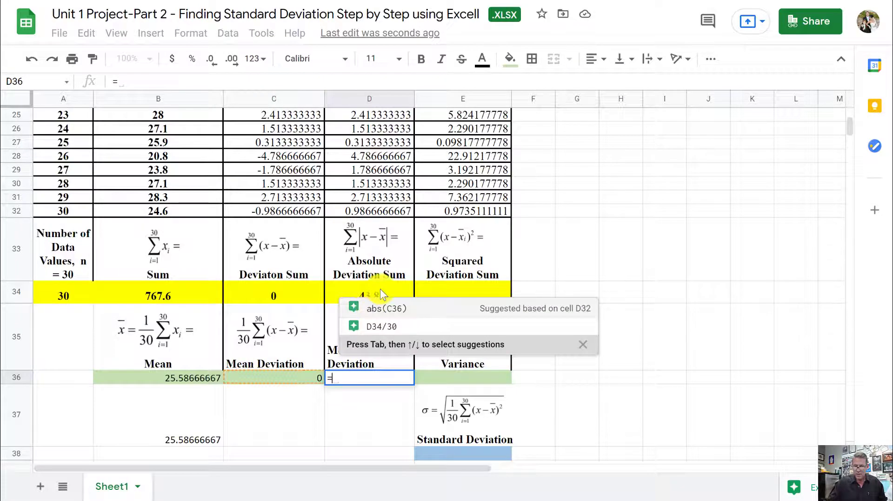
click(381, 291)
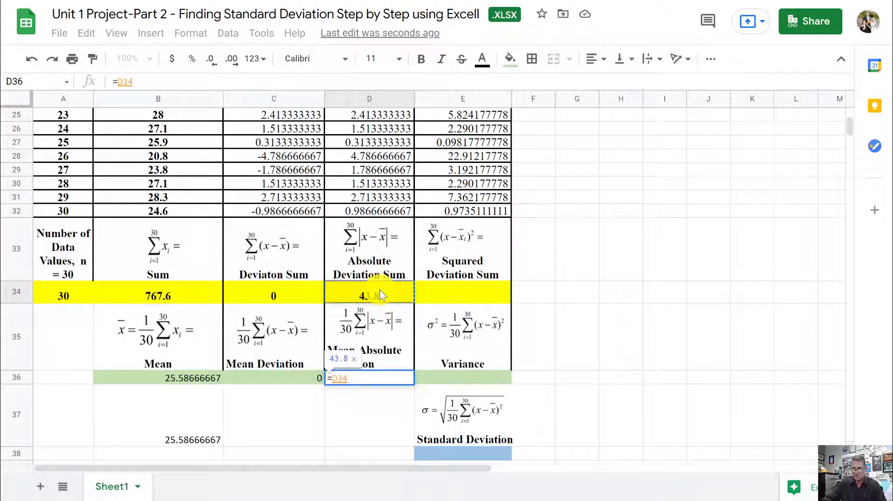
text(/30)
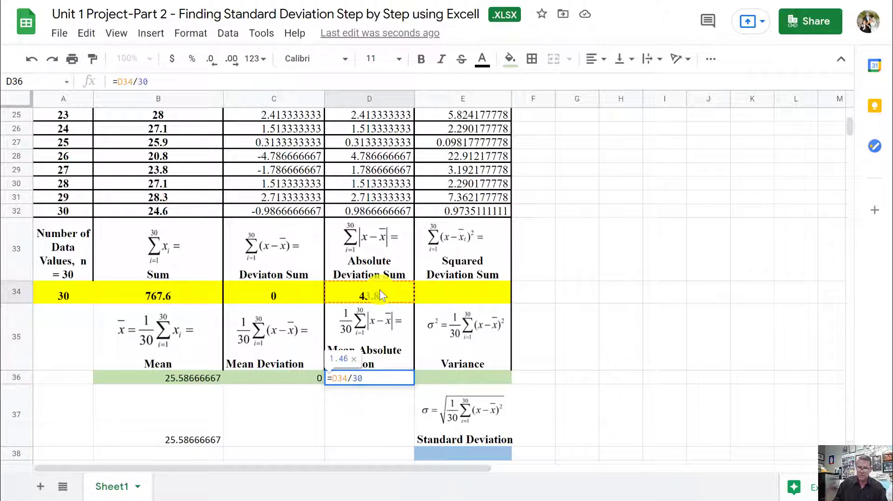
key(Return)
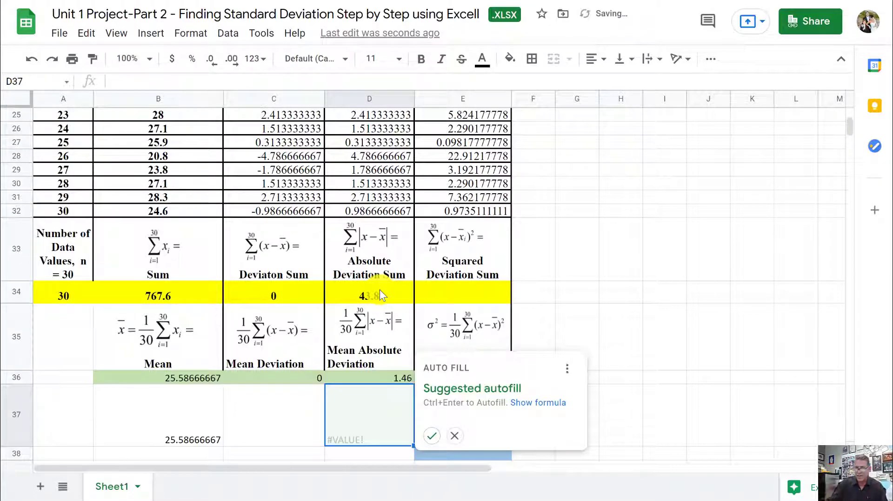
click(378, 377)
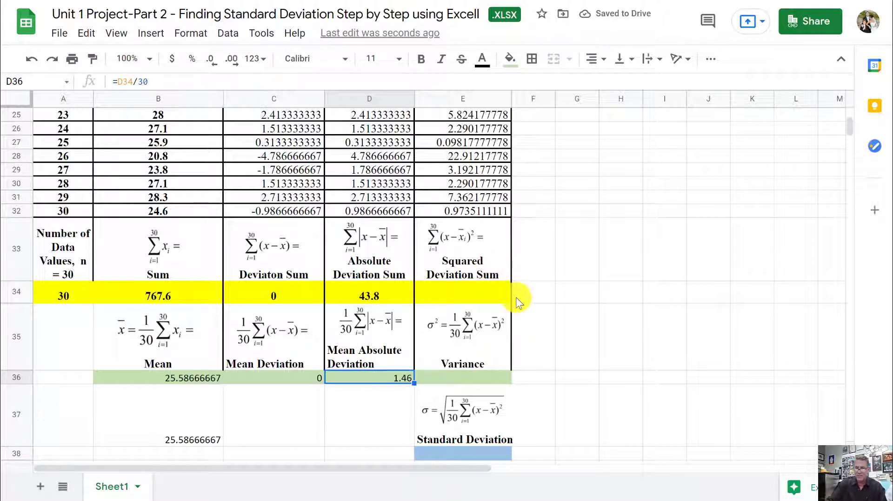
- Total the squared deviations in column E (E3:E32) in E34 with =sum, giving 96.19466667
click(469, 291)
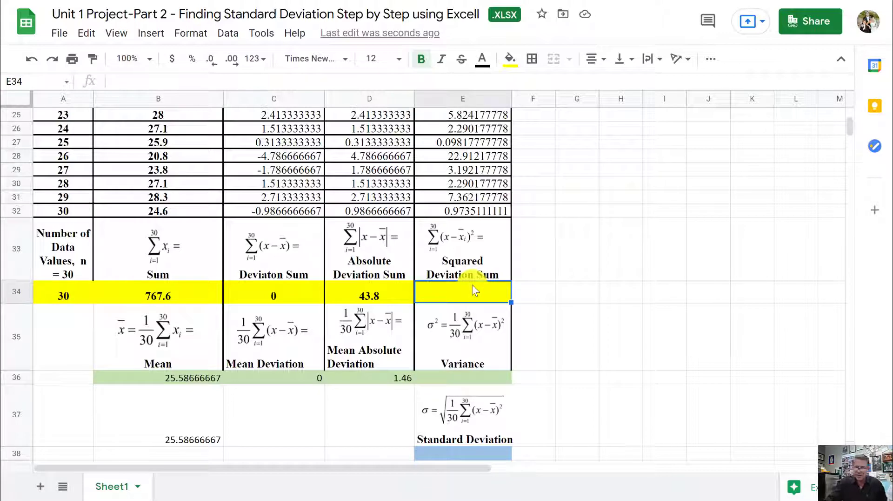
text(=)
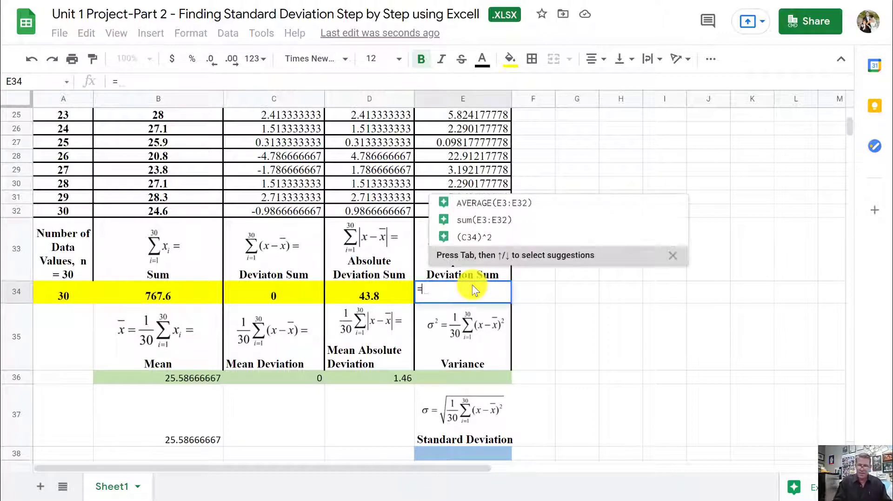
text(sum()
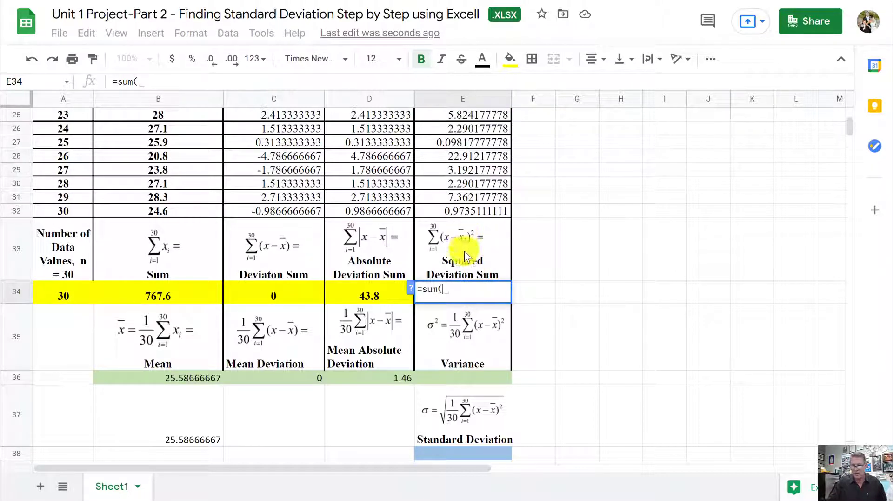
scroll(465, 260, up, 8)
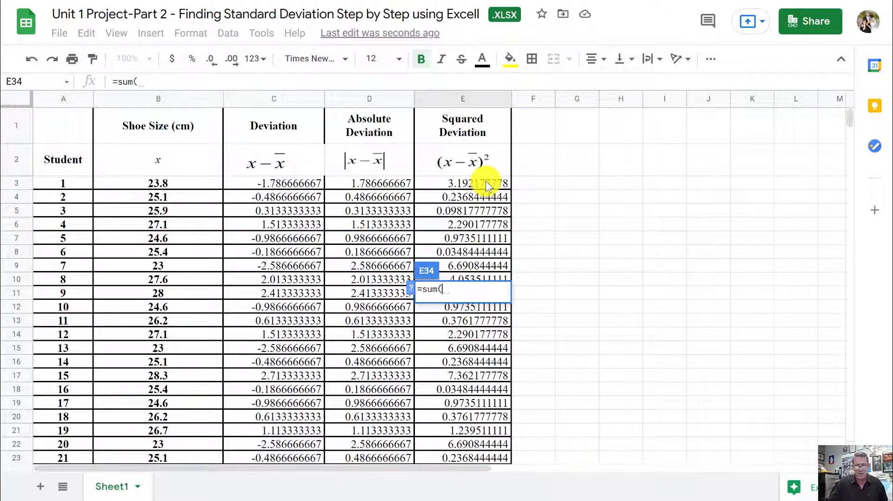
drag(485, 180, 496, 389)
key(Return)
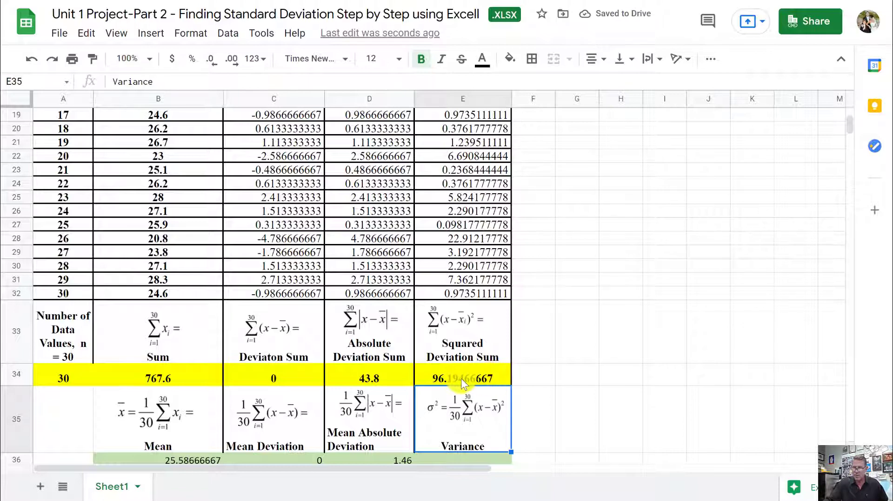
scroll(476, 365, down, 2)
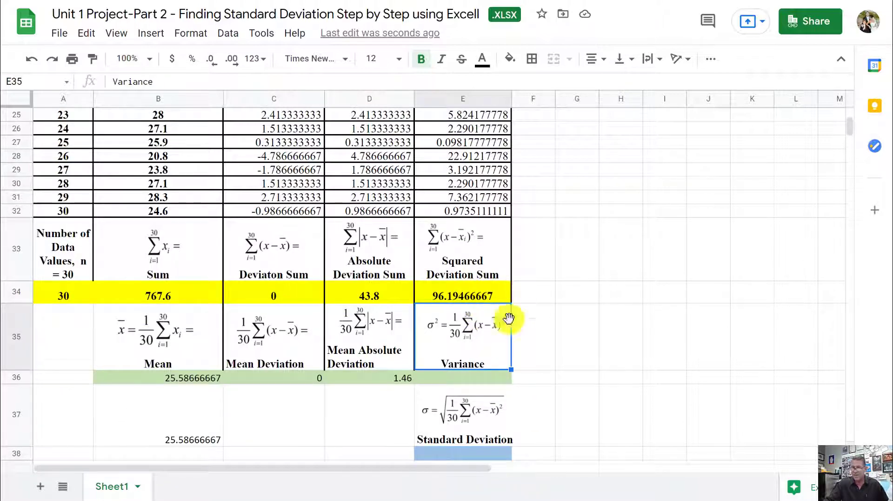
- Enter =E34/30 in the Variance cell E36, giving 3.206488889
click(482, 376)
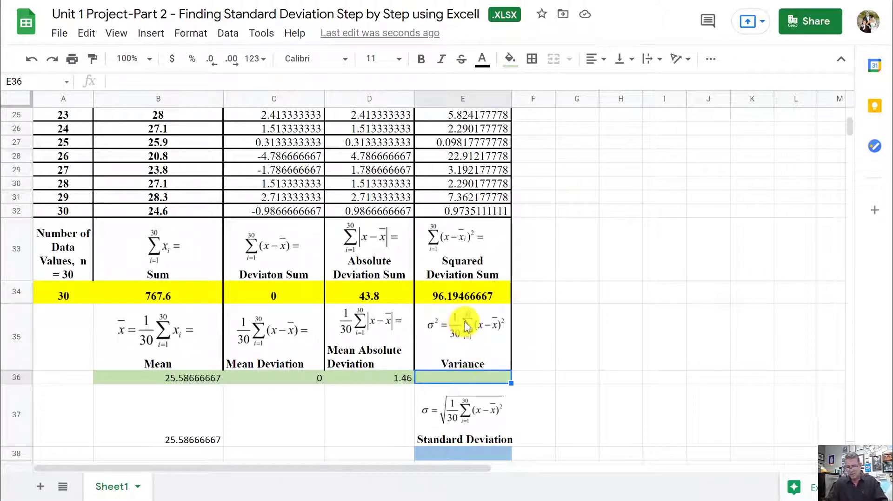
text(=)
click(470, 294)
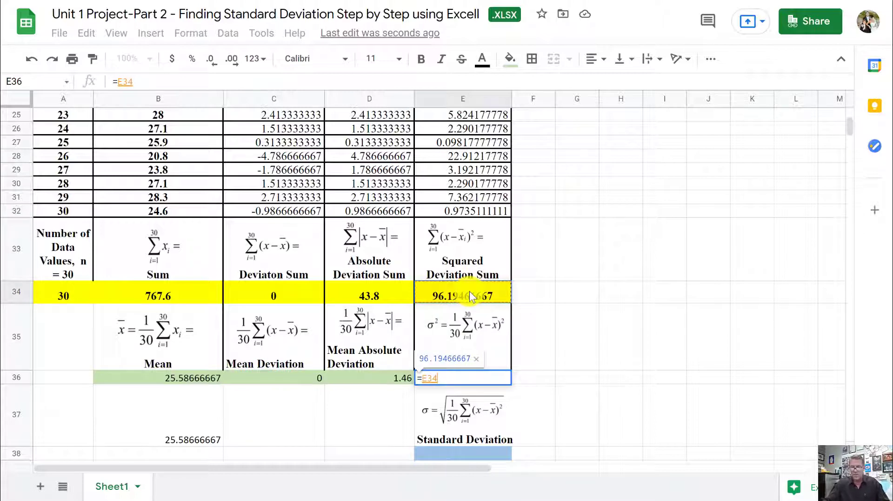
text(/)
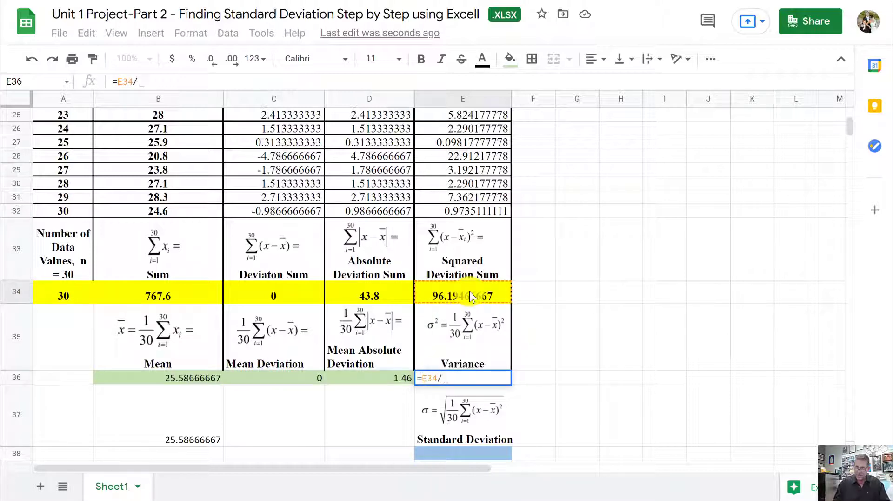
text(30)
key(Return)
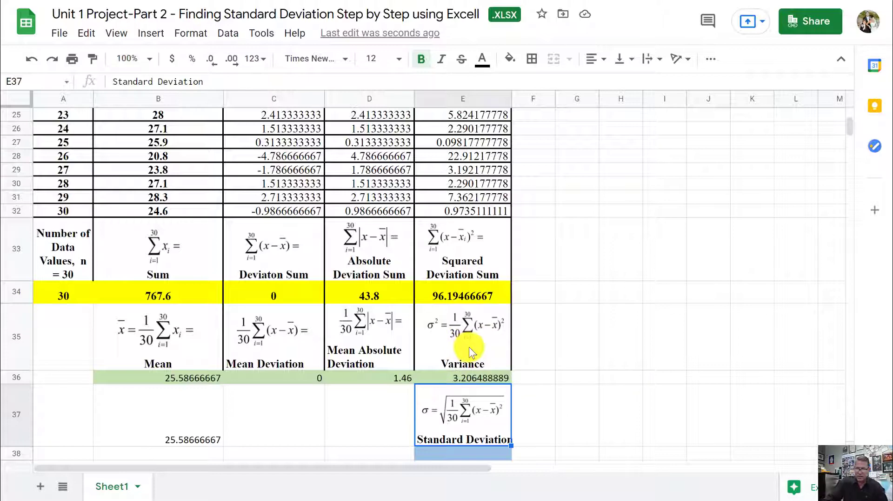
scroll(472, 354, down, 2)
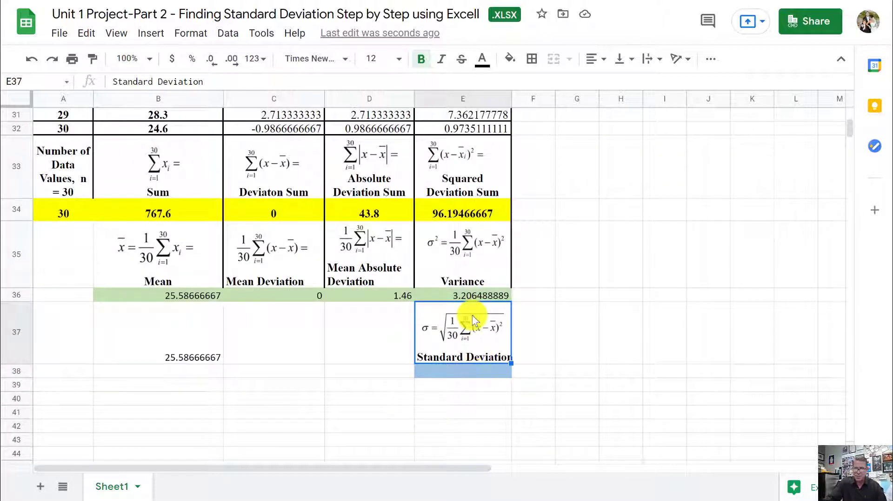
- Enter =sqrt(E36) in E38 for a Standard Deviation of 1.790667163, then switch to Desmos
click(467, 374)
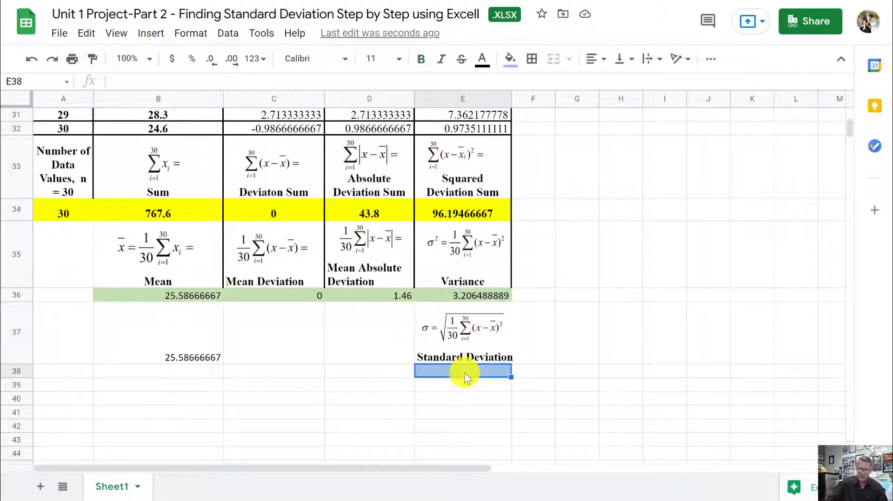
text(=)
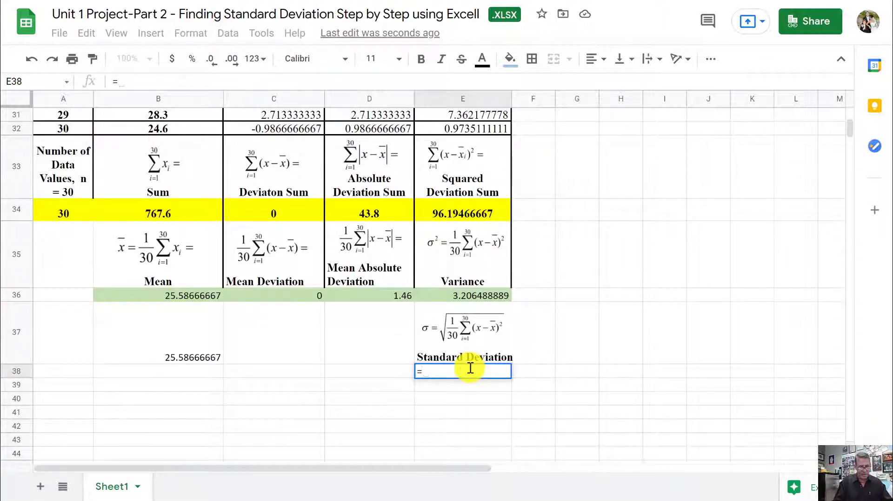
text(s)
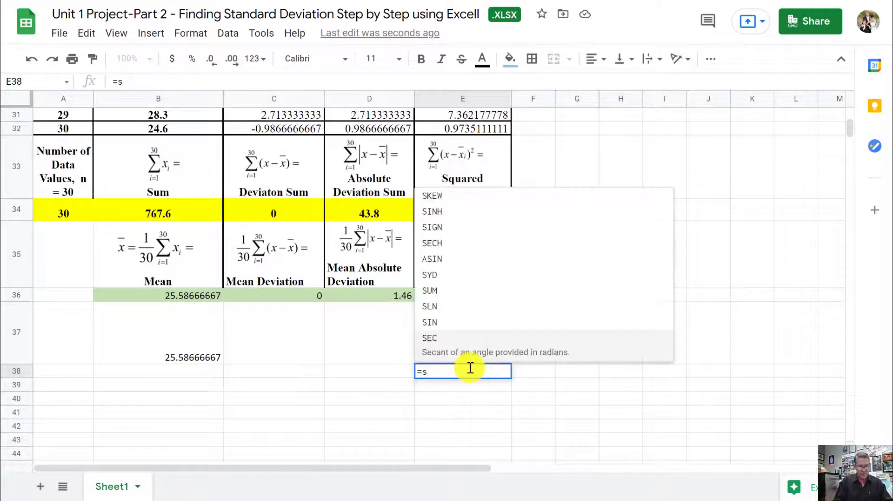
text(qrt()
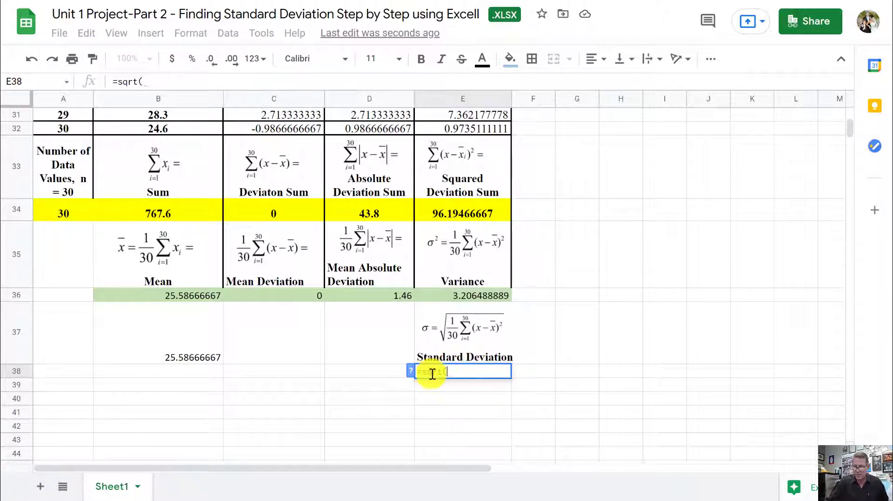
click(473, 295)
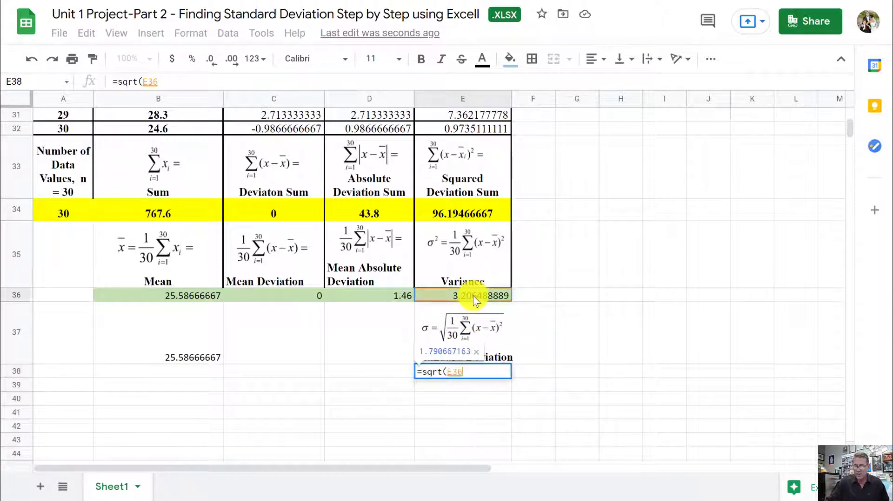
key(Return)
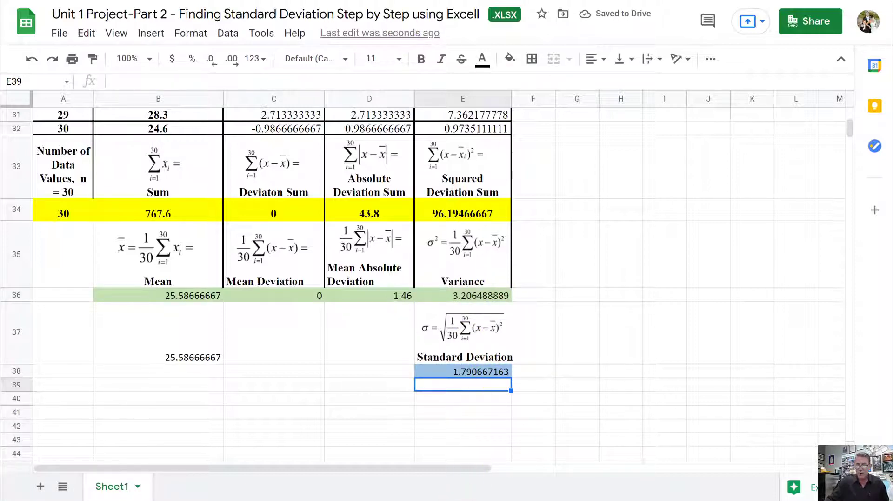
key(ctrl+Tab)
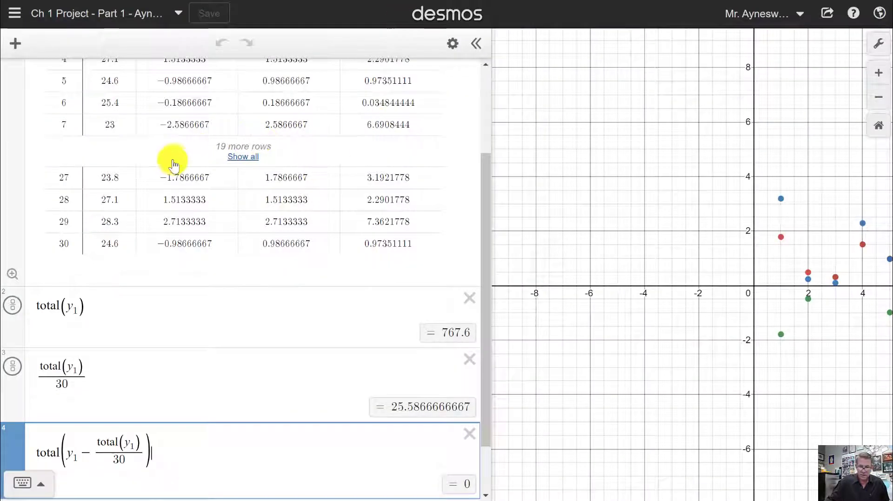
- Add a Desmos stdevp(y1) expression confirming 1.79066716307, then go back to Google Sheets
scroll(186, 196, down, 2)
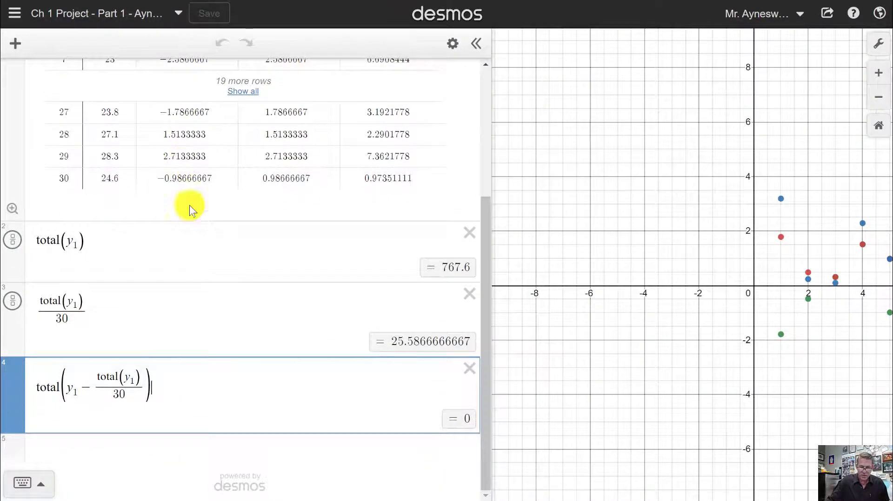
click(197, 441)
scroll(241, 272, up, 5)
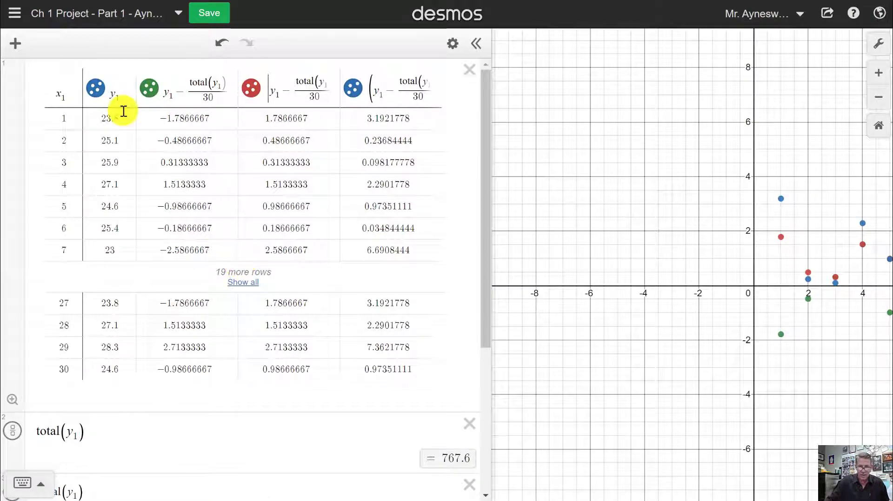
scroll(154, 229, down, 5)
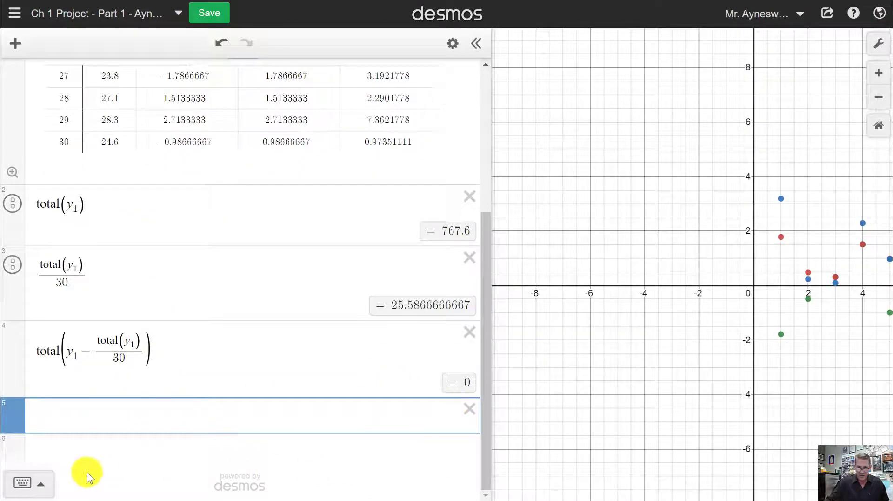
click(43, 487)
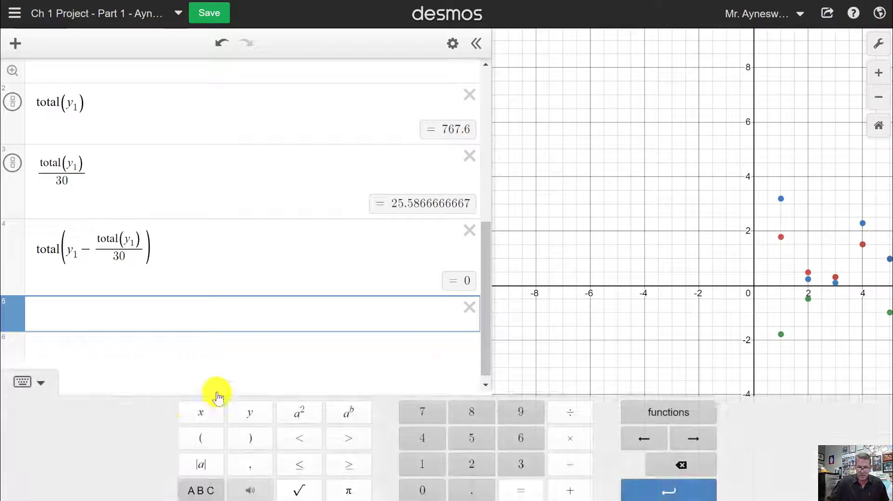
click(683, 406)
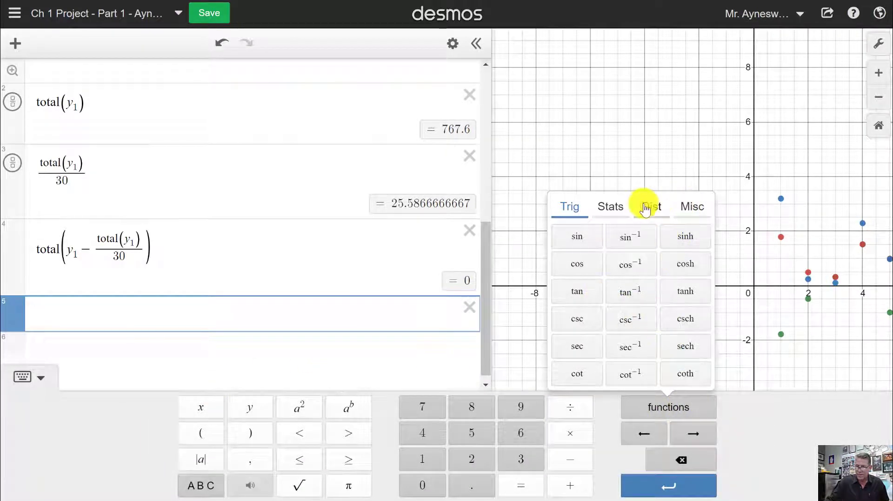
click(608, 206)
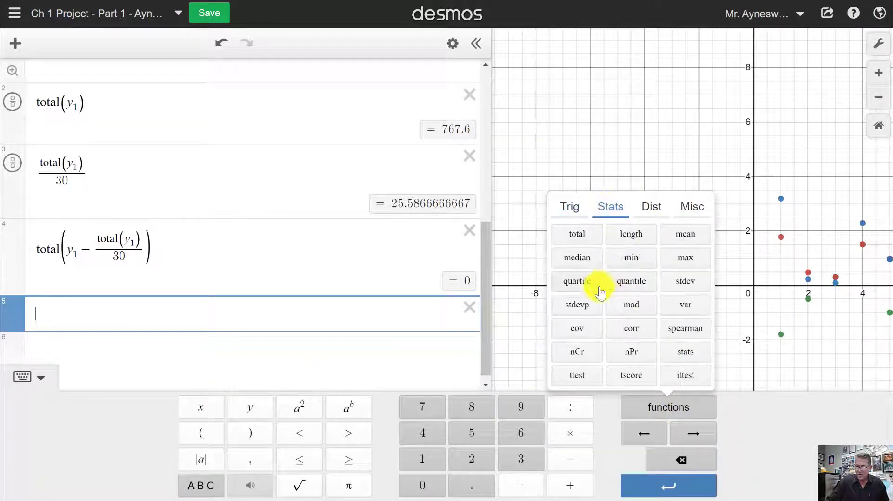
click(585, 308)
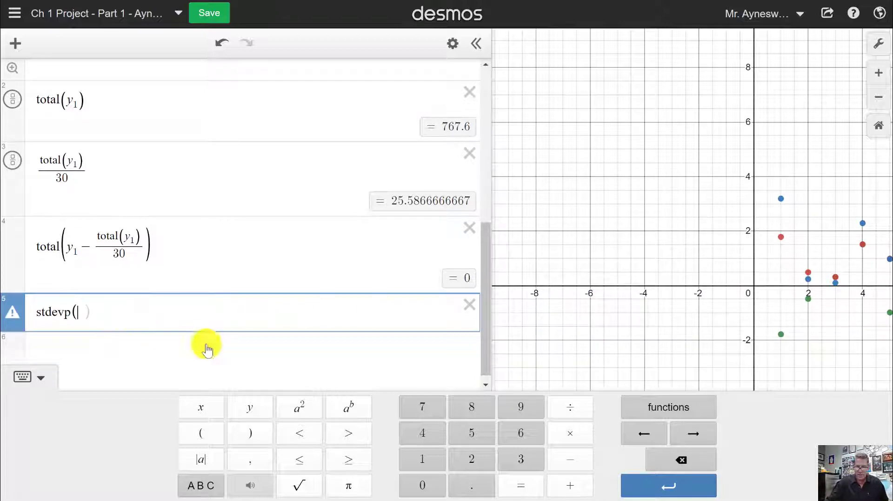
click(263, 412)
click(422, 457)
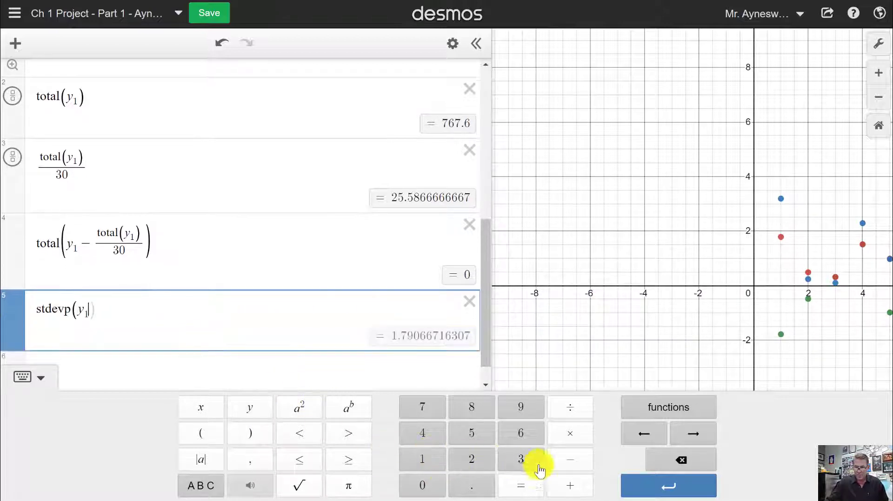
click(643, 487)
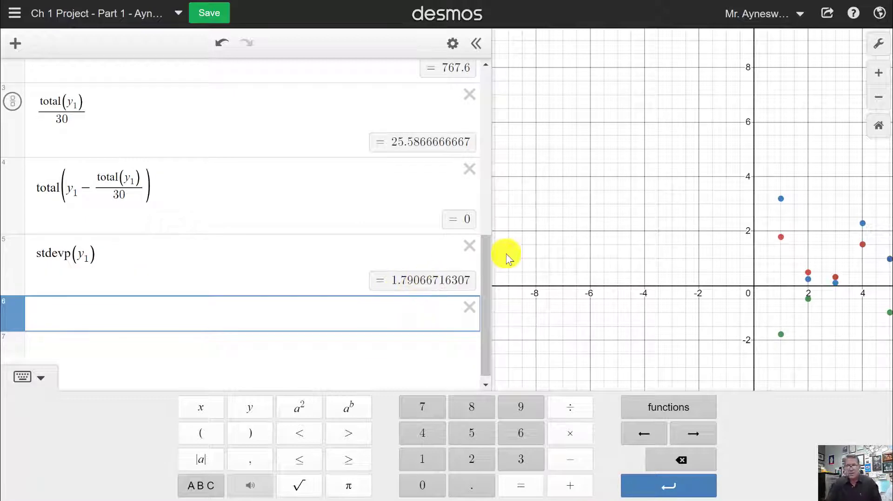
key(alt+Tab)
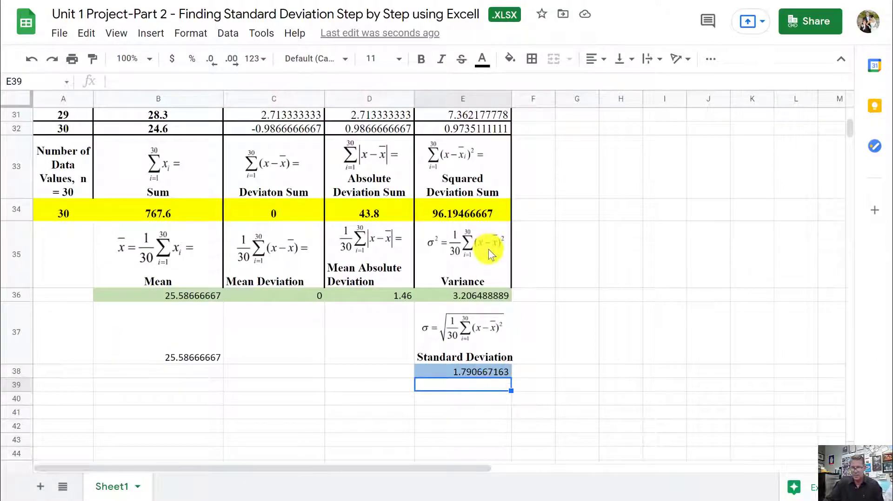
- Download the worksheet as a PDF document and show the downloaded file in its folder
scroll(476, 214, up, 6)
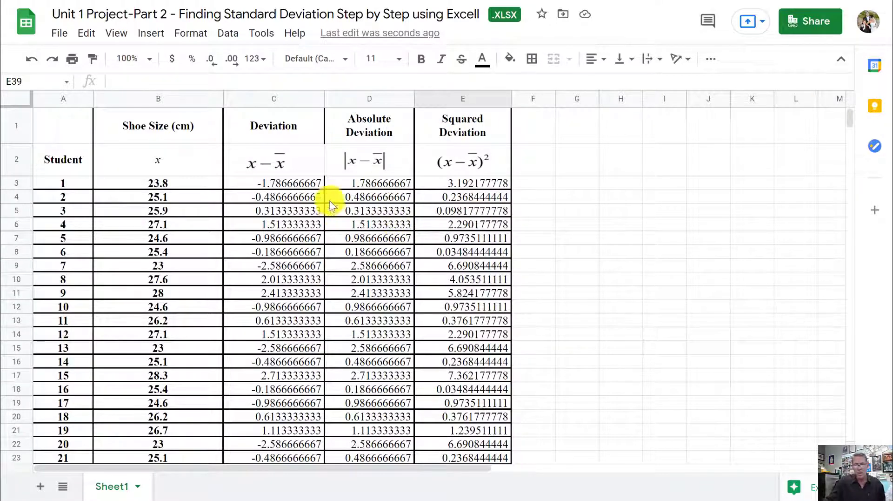
click(61, 37)
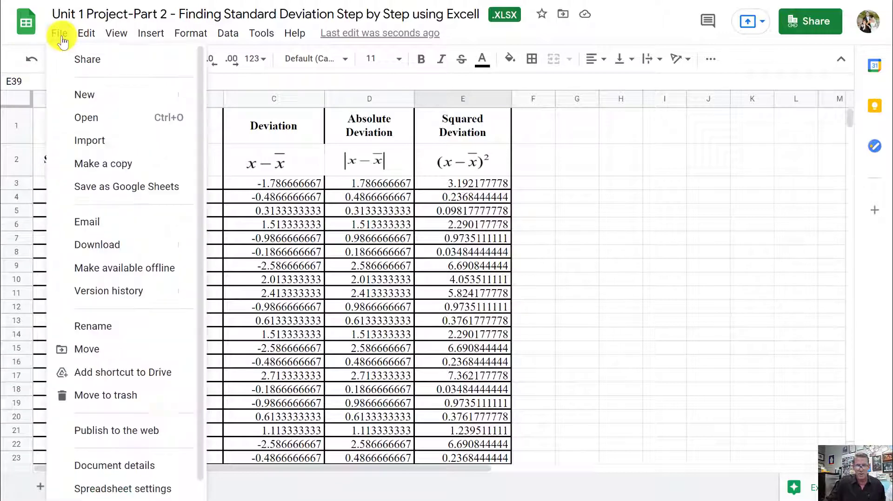
mouse_move(119, 245)
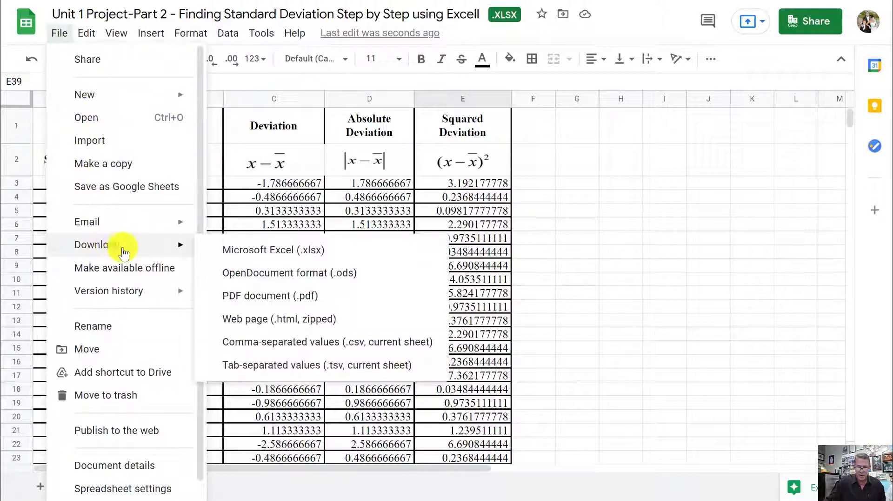
click(303, 296)
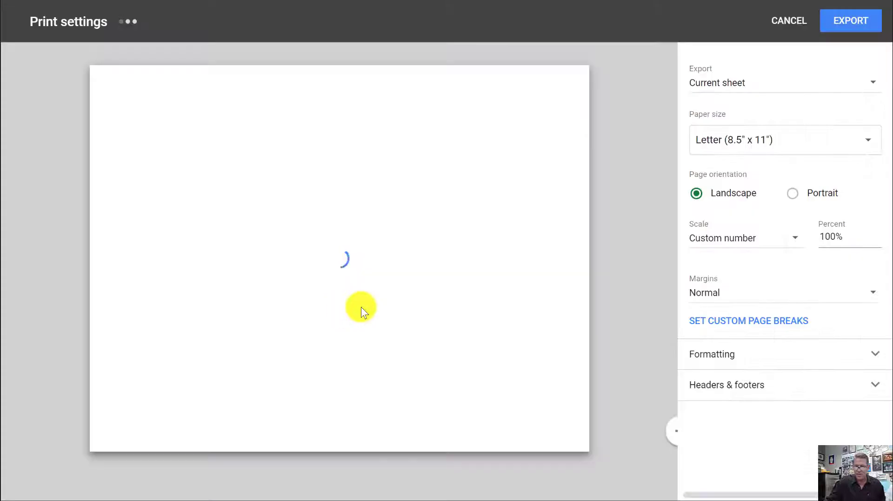
scroll(305, 225, down, 5)
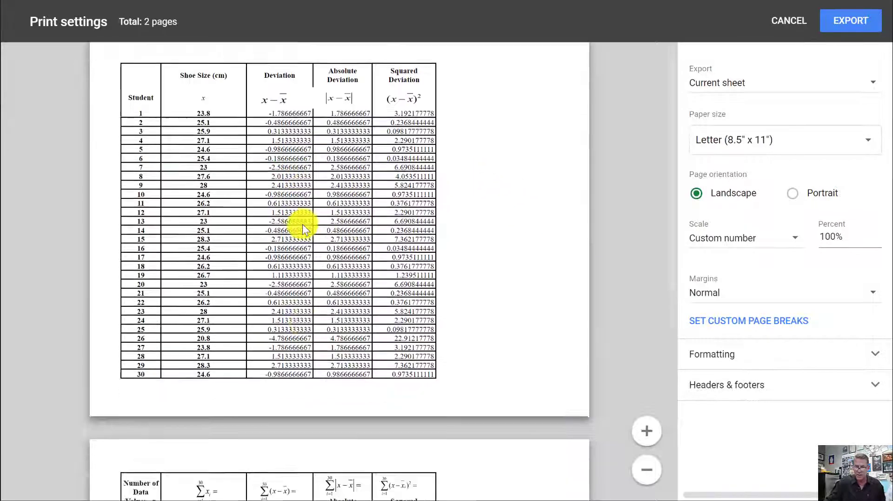
scroll(365, 254, up, 5)
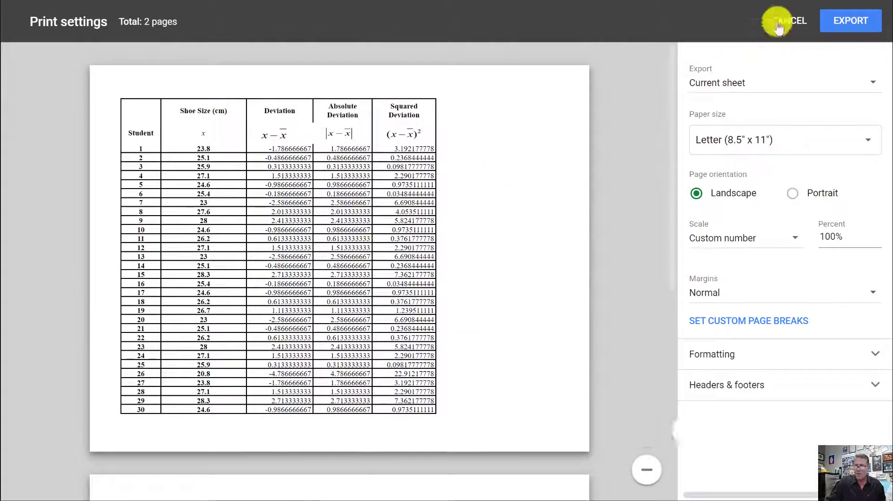
click(867, 26)
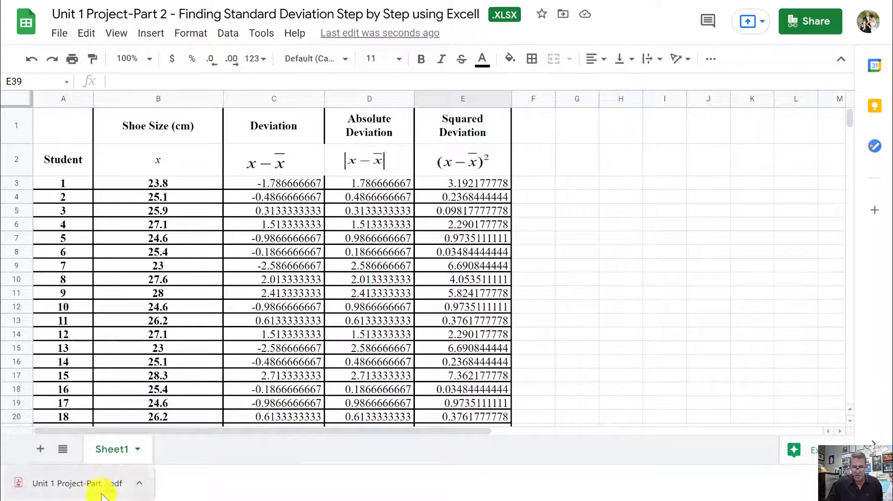
click(139, 487)
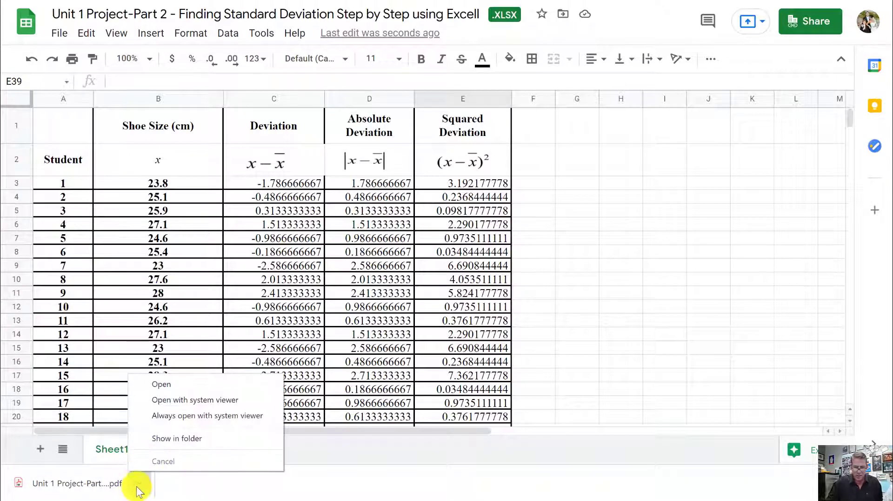
click(173, 440)
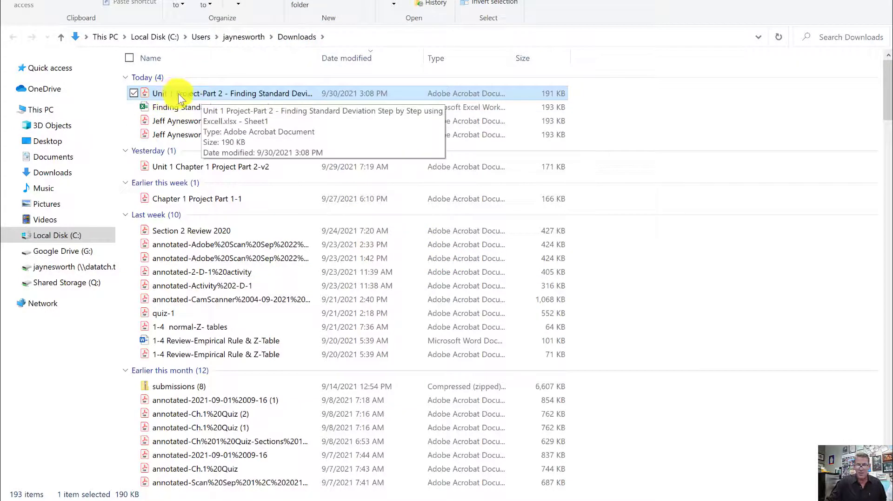
- Copy the exported worksheet PDF in Downloads, then return to the spreadsheet window
right_click(246, 94)
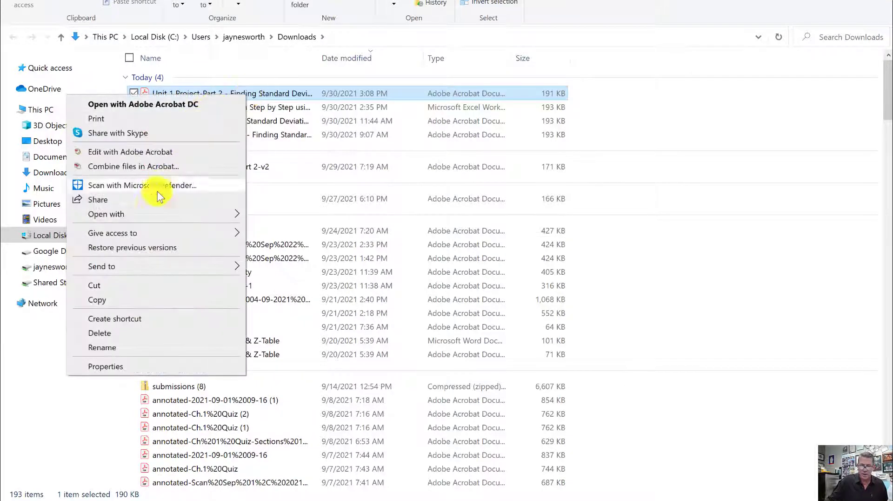
click(119, 299)
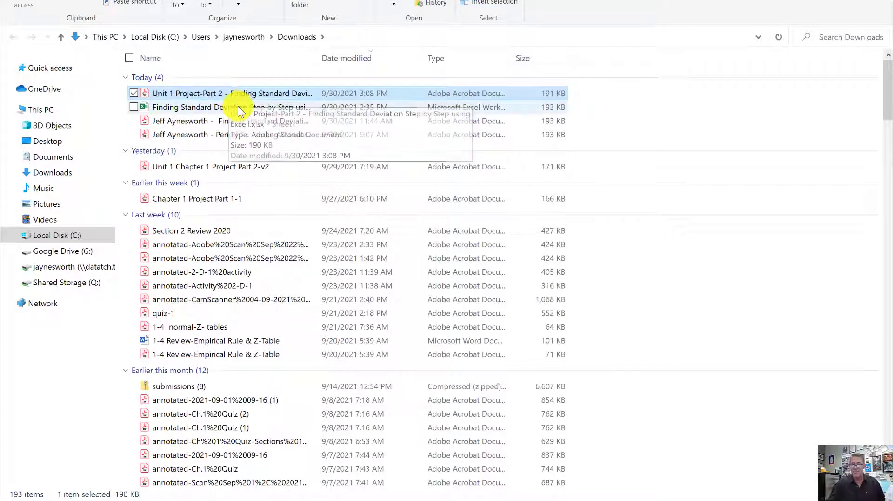
key(alt+Tab)
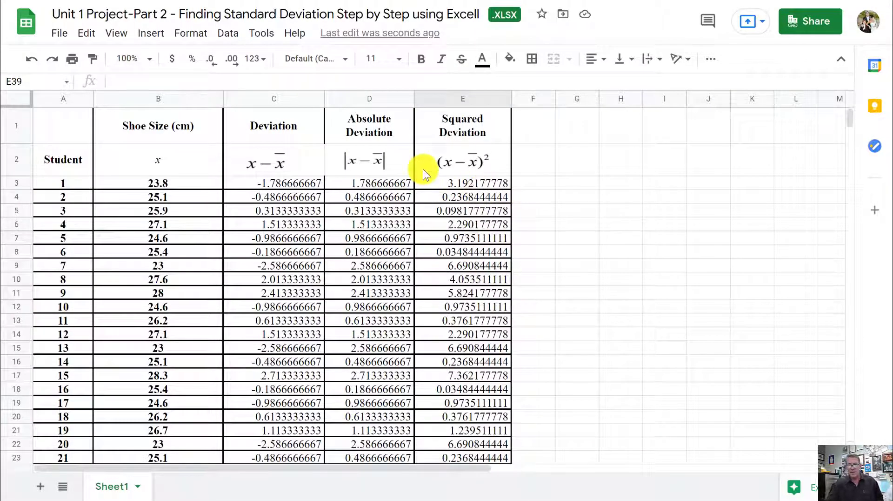
- Open a new Chrome tab and bring up the Canvas course's Modules page
key(ctrl+t)
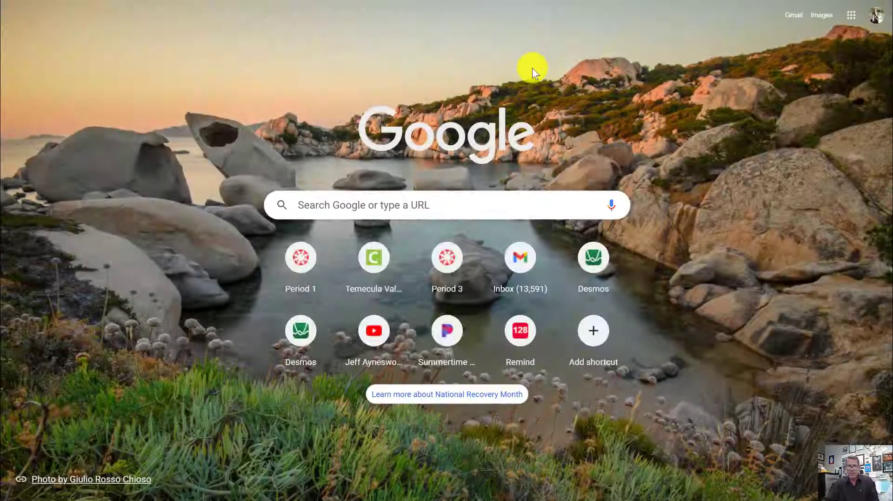
key(ctrl+w)
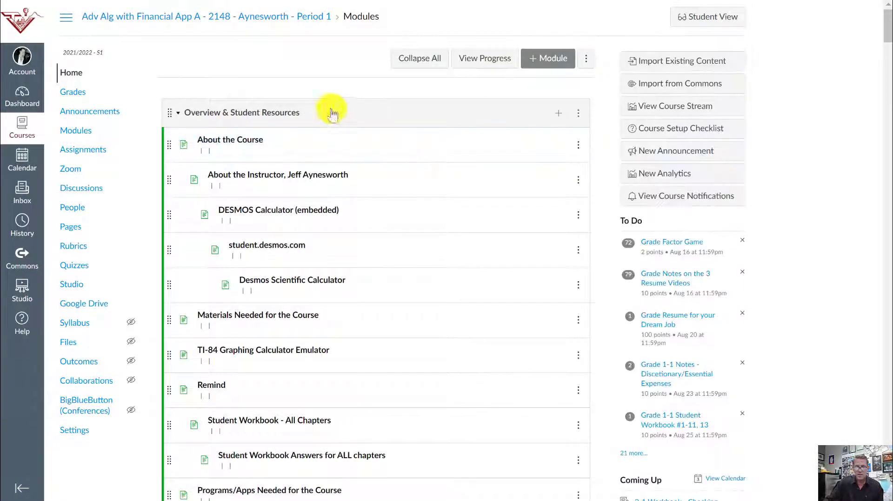
- Collapse the Overview & Student Resources module and open the Chapter 1 Project Part 2 assignment
click(257, 112)
scroll(268, 121, down, 3)
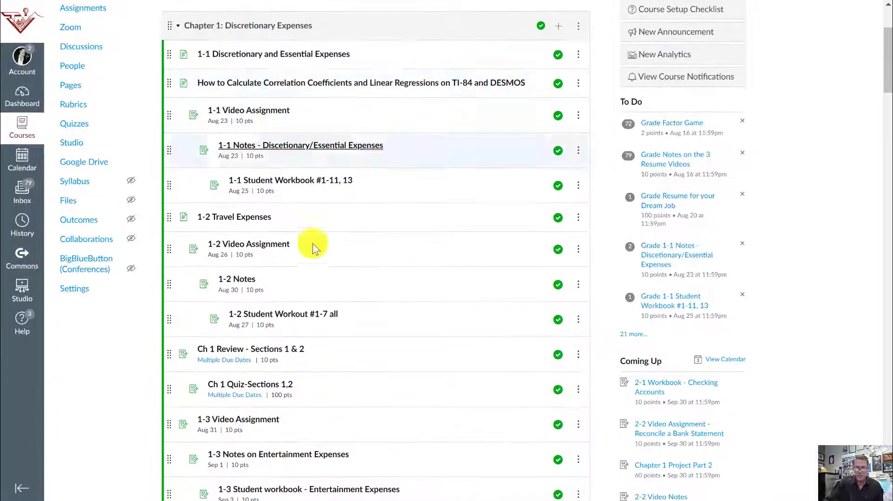
scroll(312, 244, down, 5)
scroll(313, 241, down, 10)
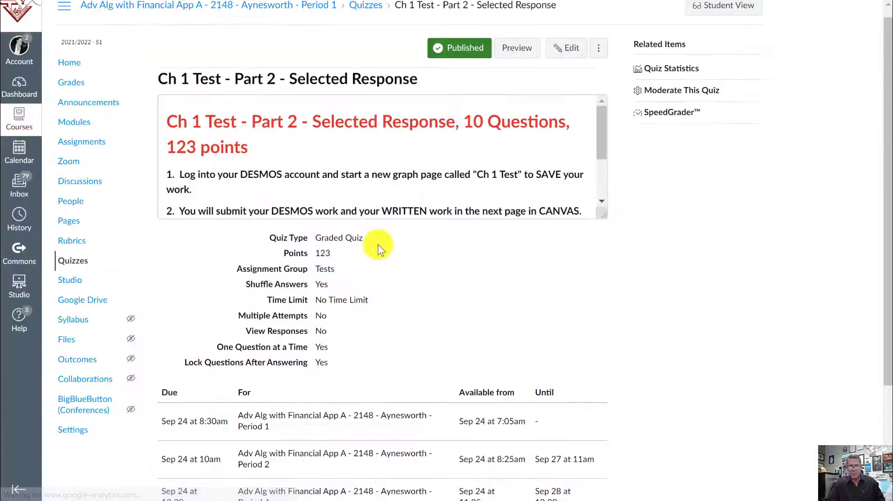
click(173, 7)
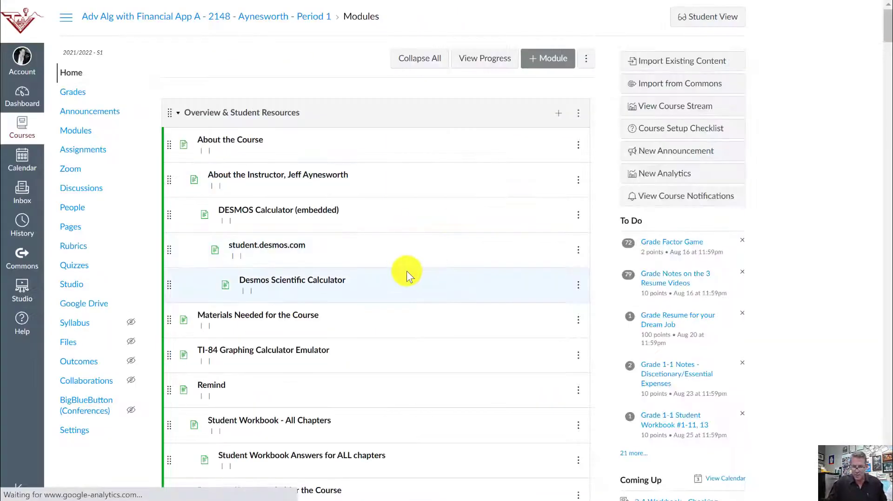
scroll(372, 291, down, 20)
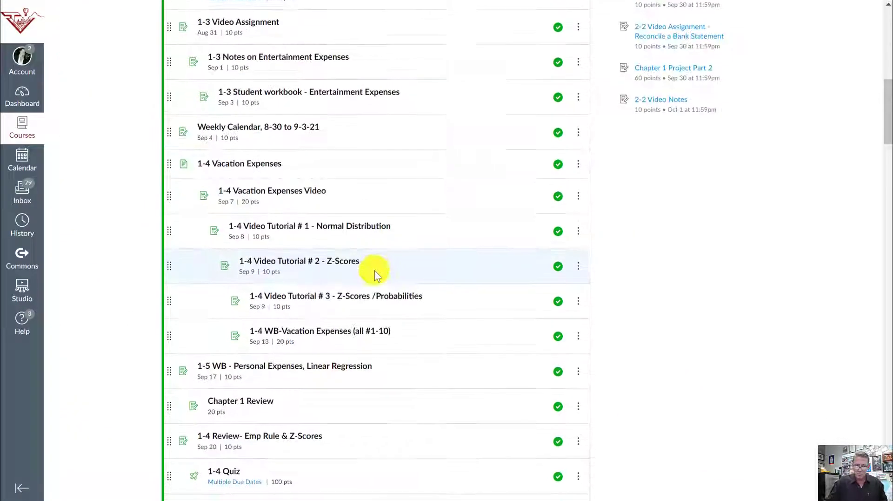
click(278, 394)
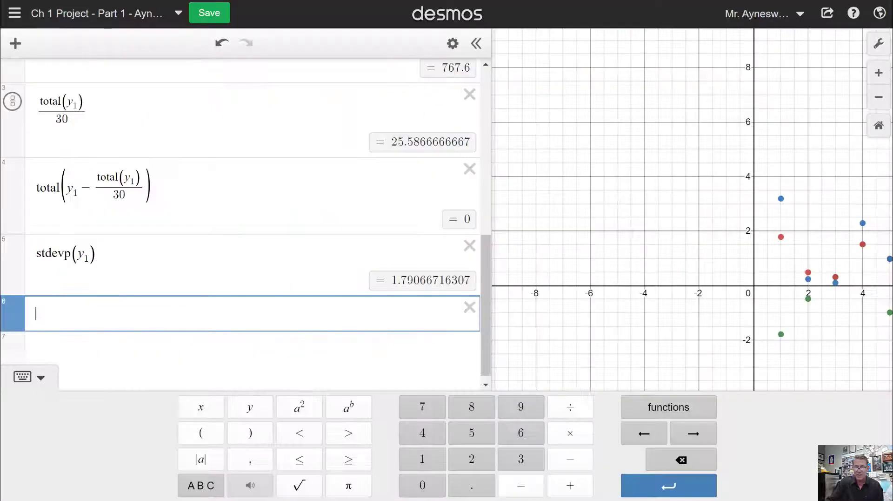
- Print the Desmos graph with destination Save as PDF and save the PDF file
scroll(321, 125, up, 10)
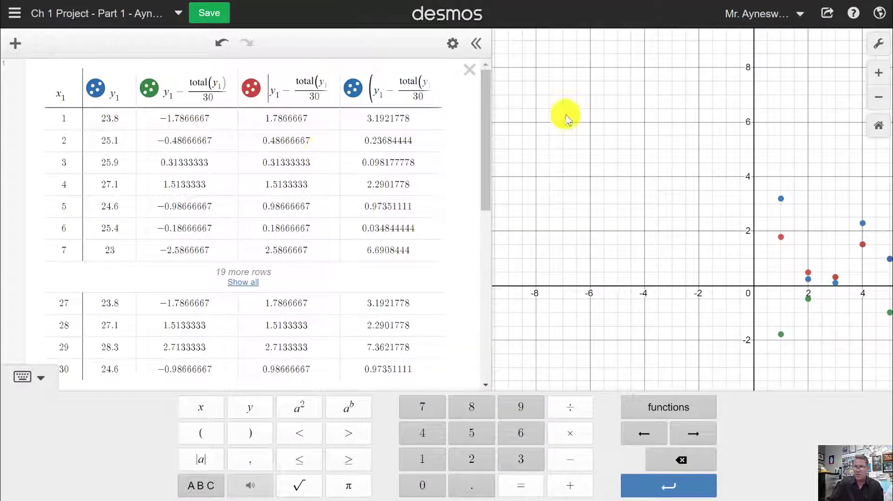
click(827, 13)
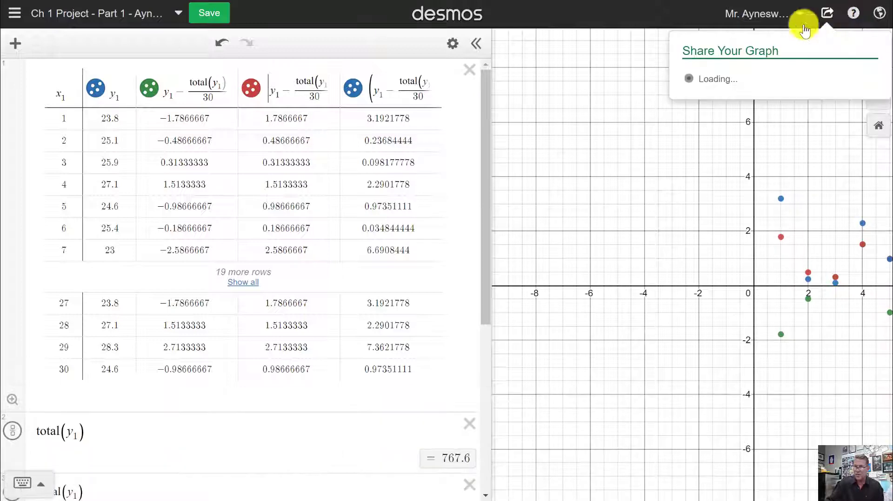
click(707, 129)
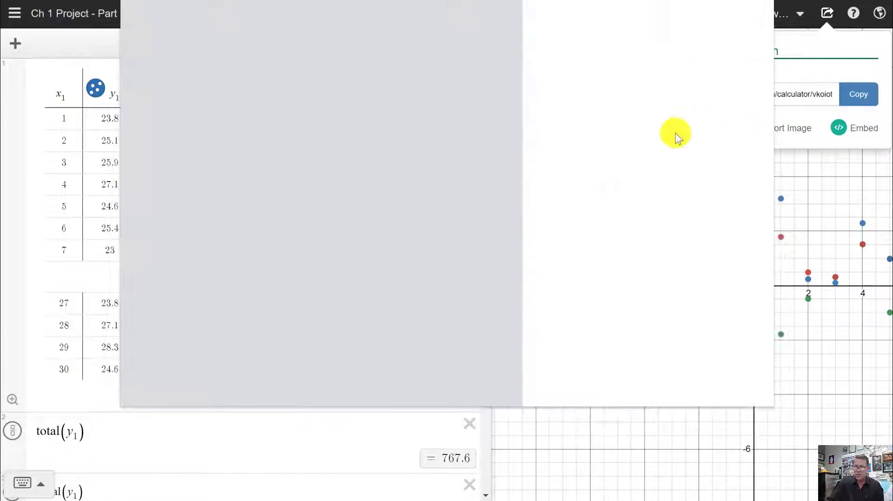
click(704, 28)
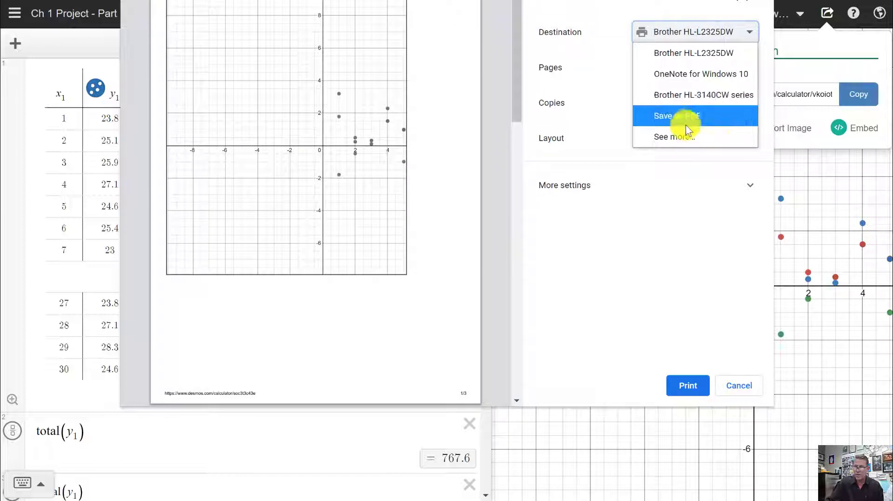
click(688, 121)
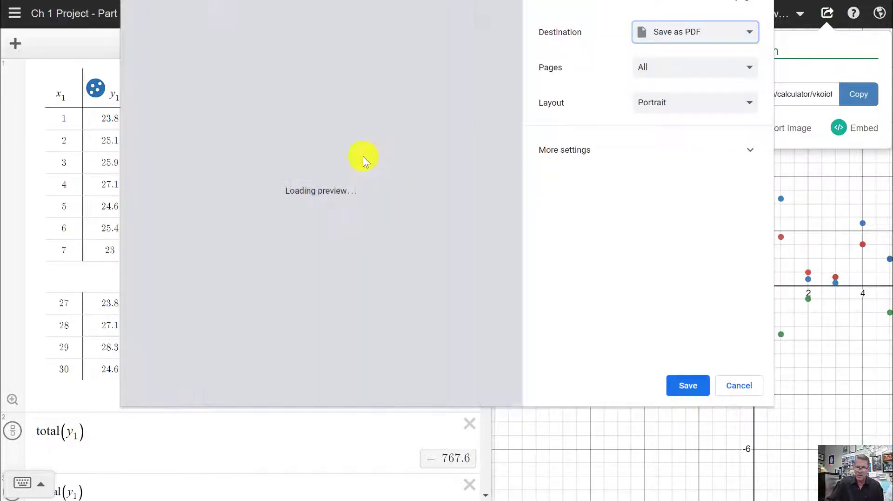
scroll(417, 182, down, 10)
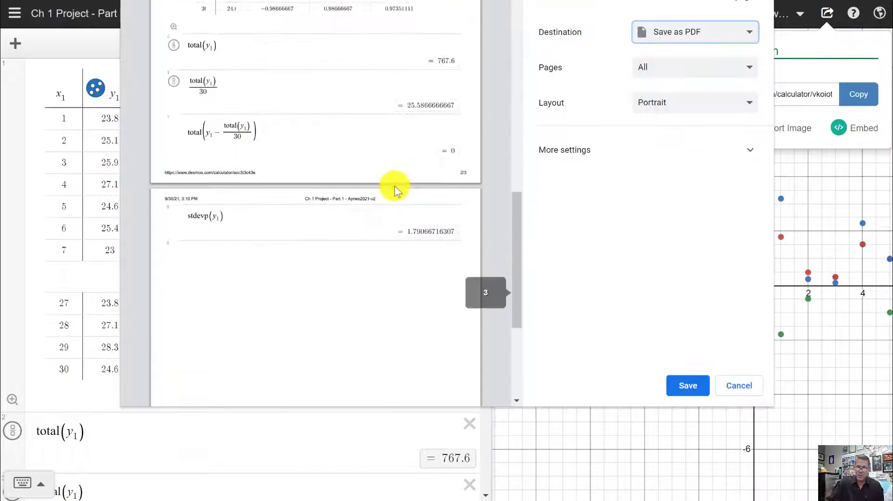
scroll(390, 186, up, 1)
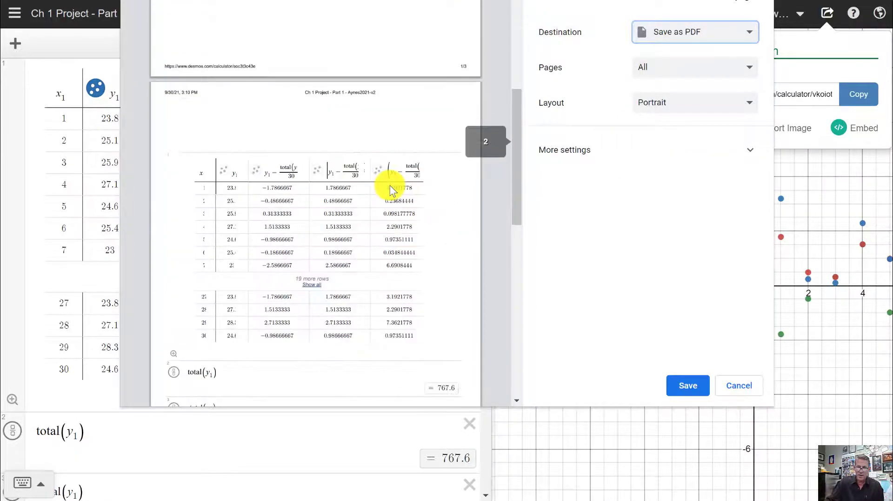
click(703, 389)
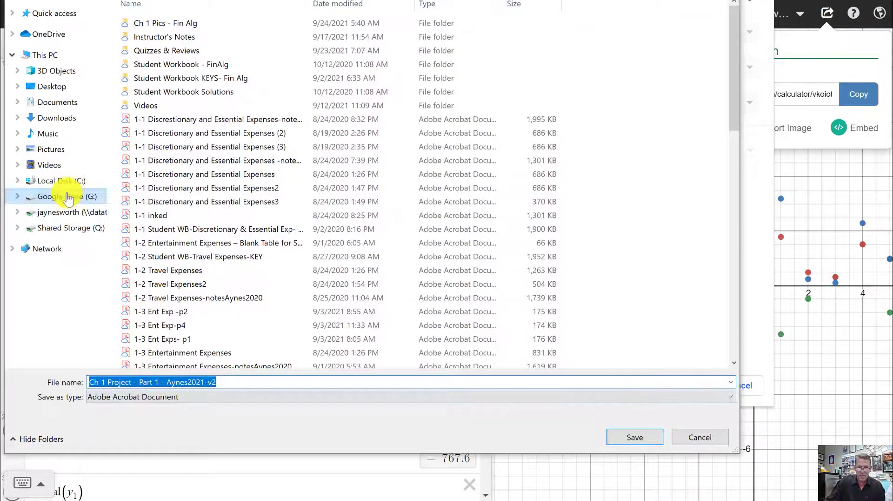
click(643, 437)
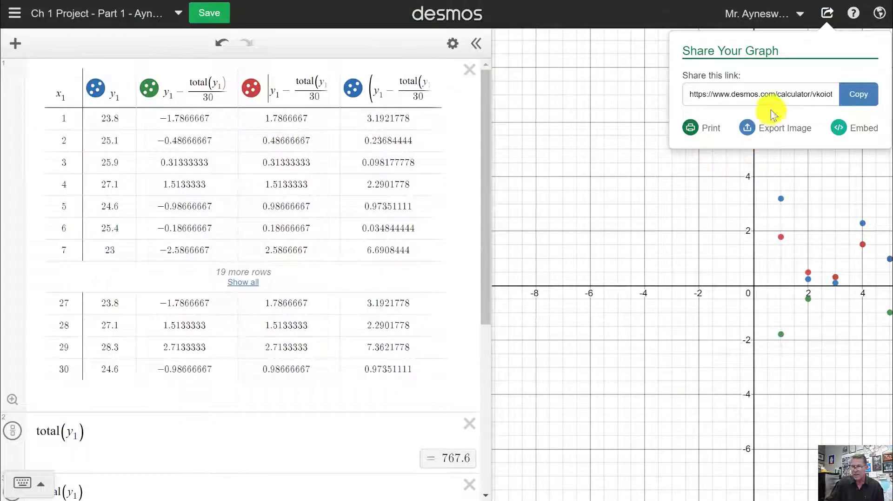